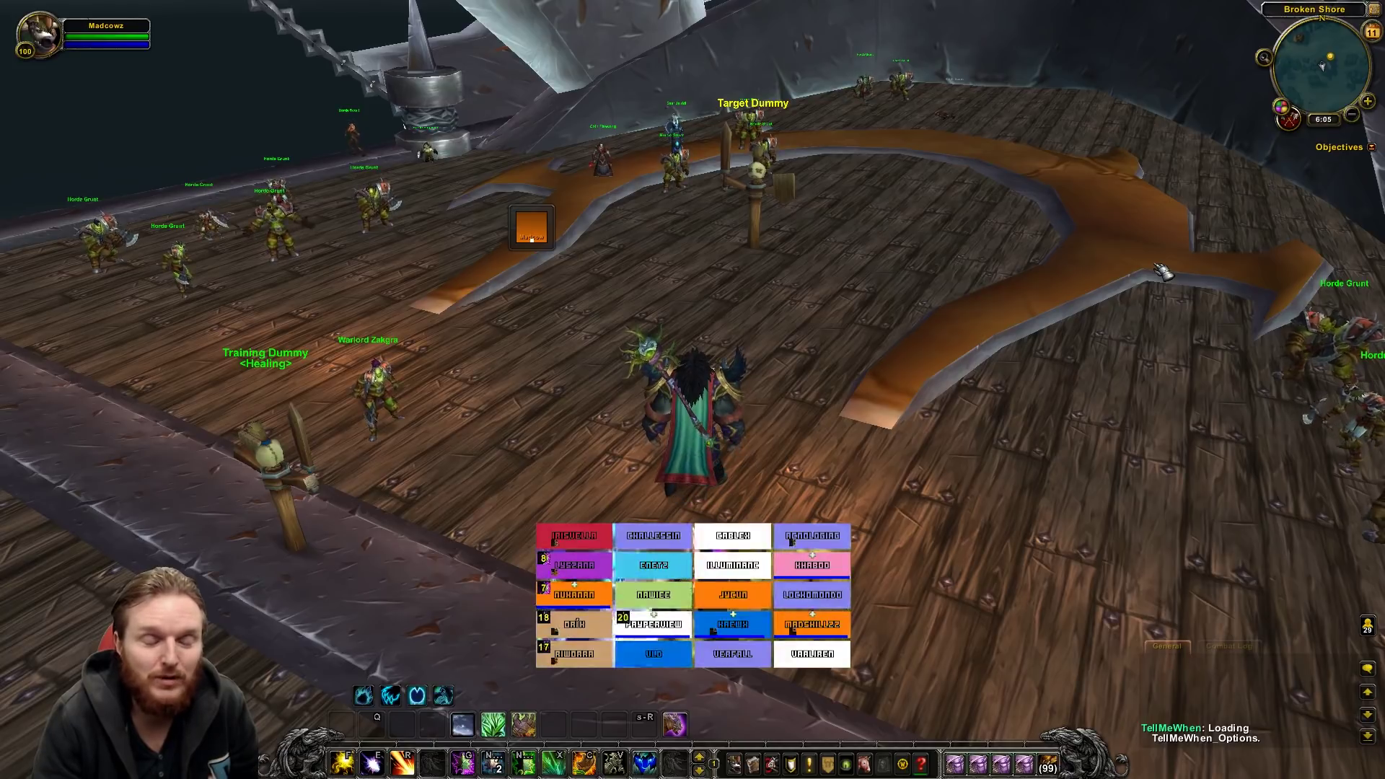
Cast Rejuvenation on three raid members through their Grid2 raid frames.
left_click(660, 606)
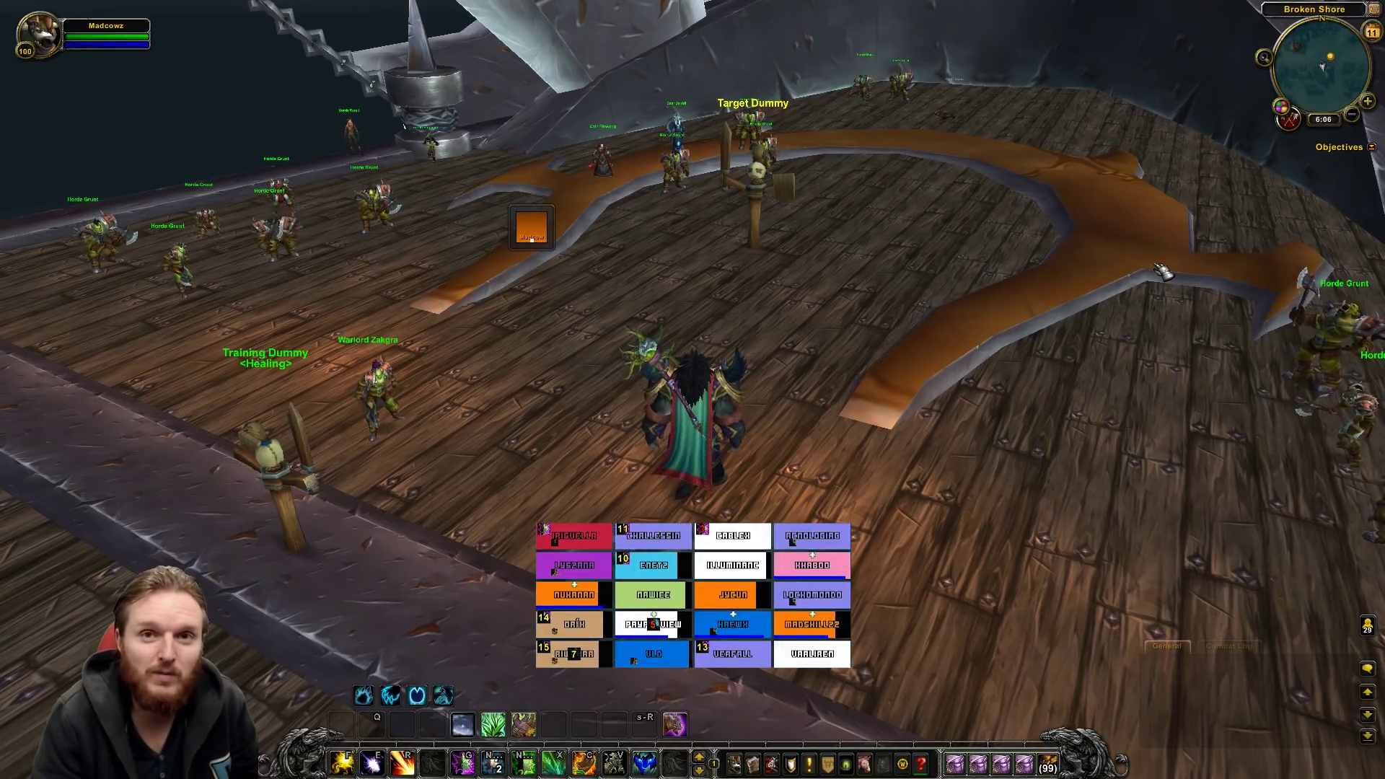
left_click(671, 599)
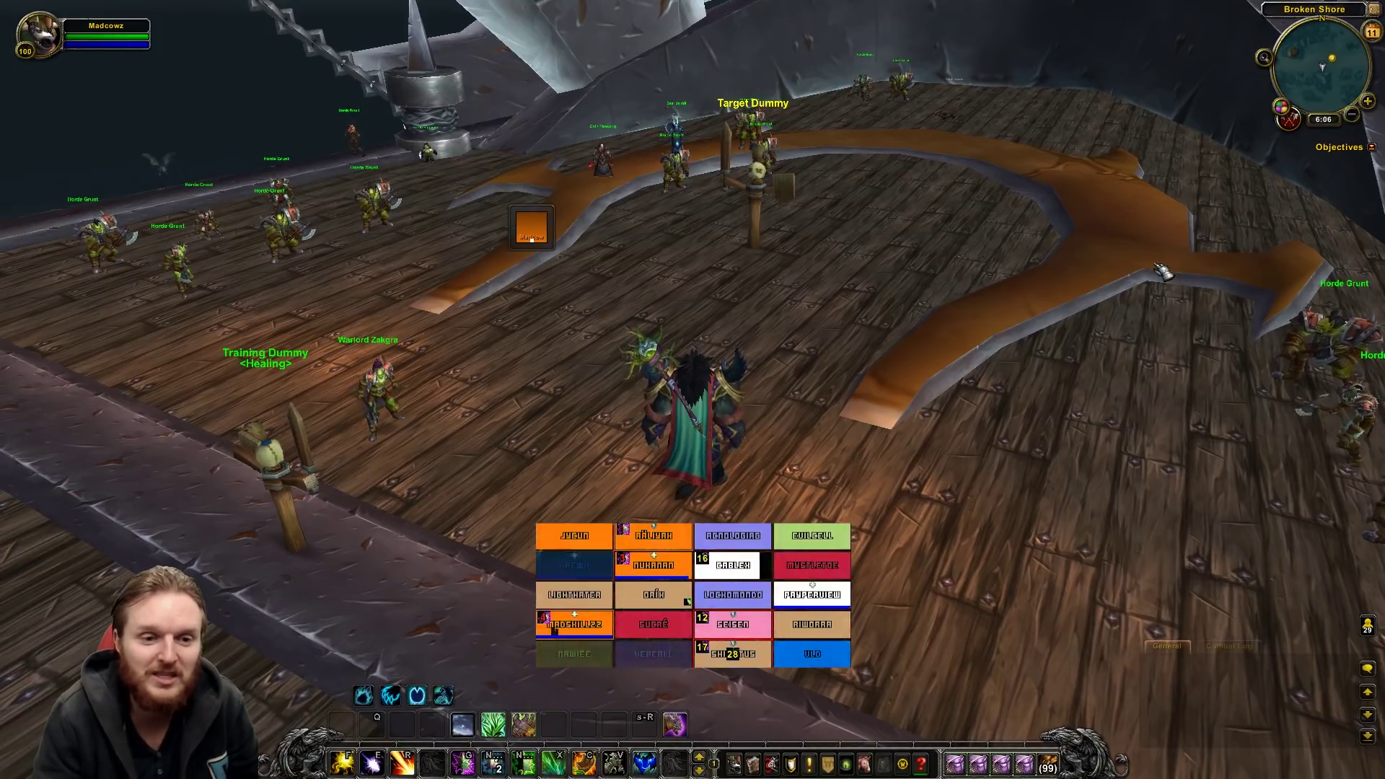
left_click(772, 542)
Cast Rejuvenation across the next batch of Grid2 raid frames.
left_click(757, 541)
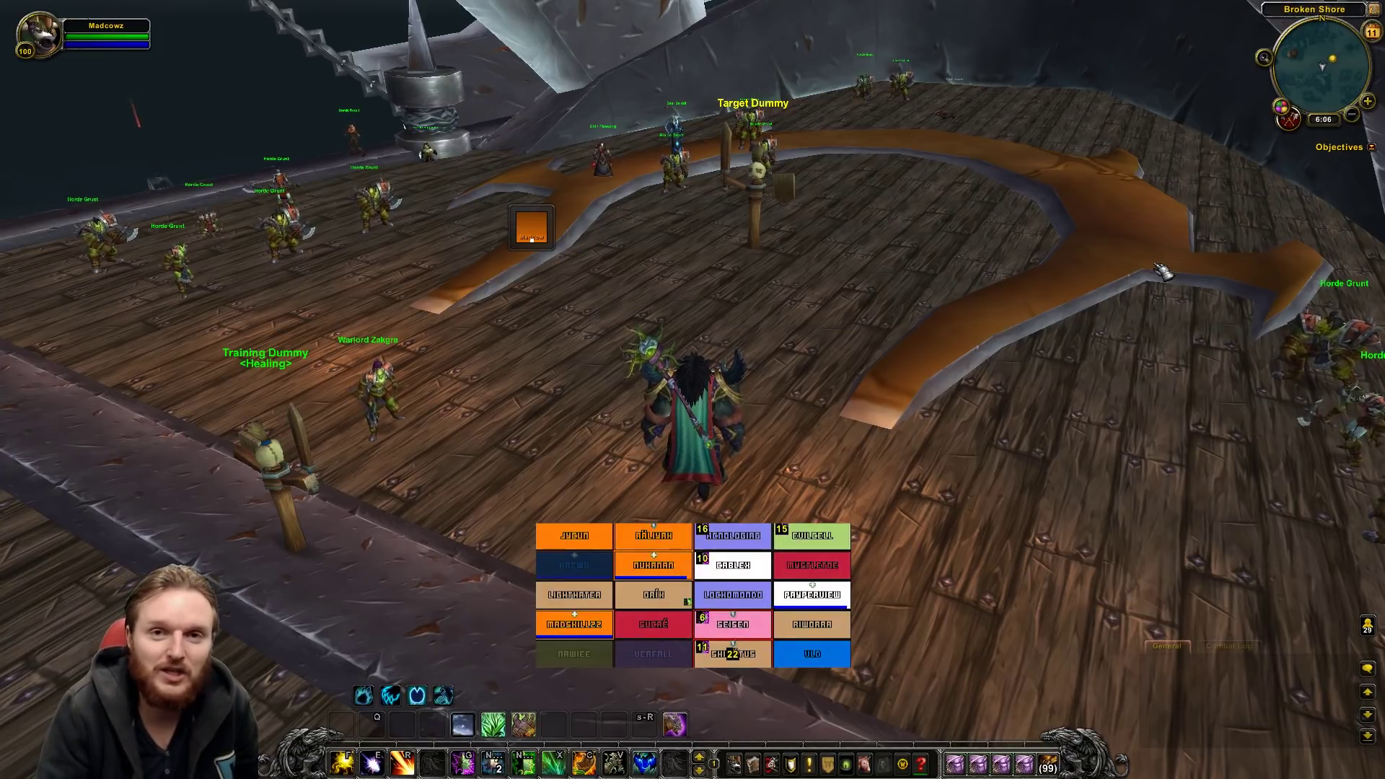
left_click(667, 537)
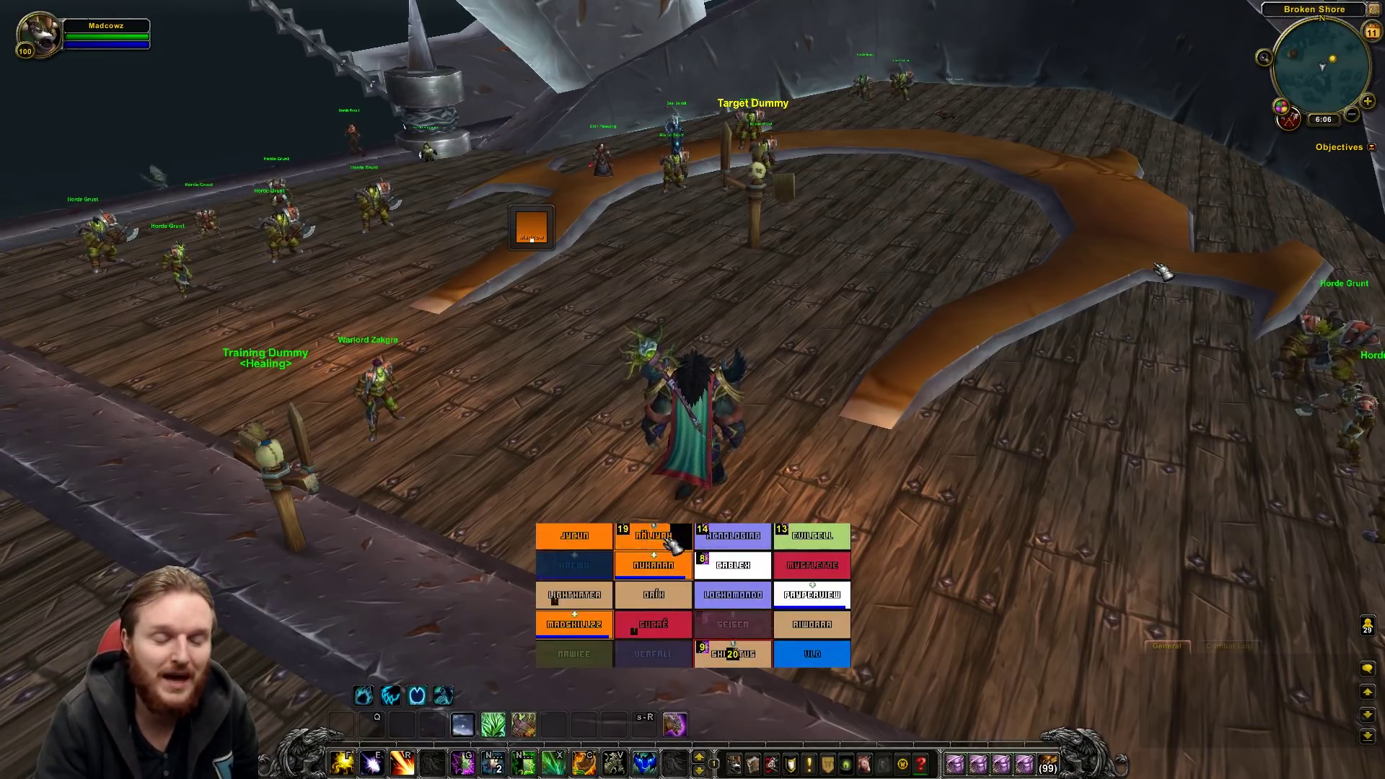
left_click(732, 653)
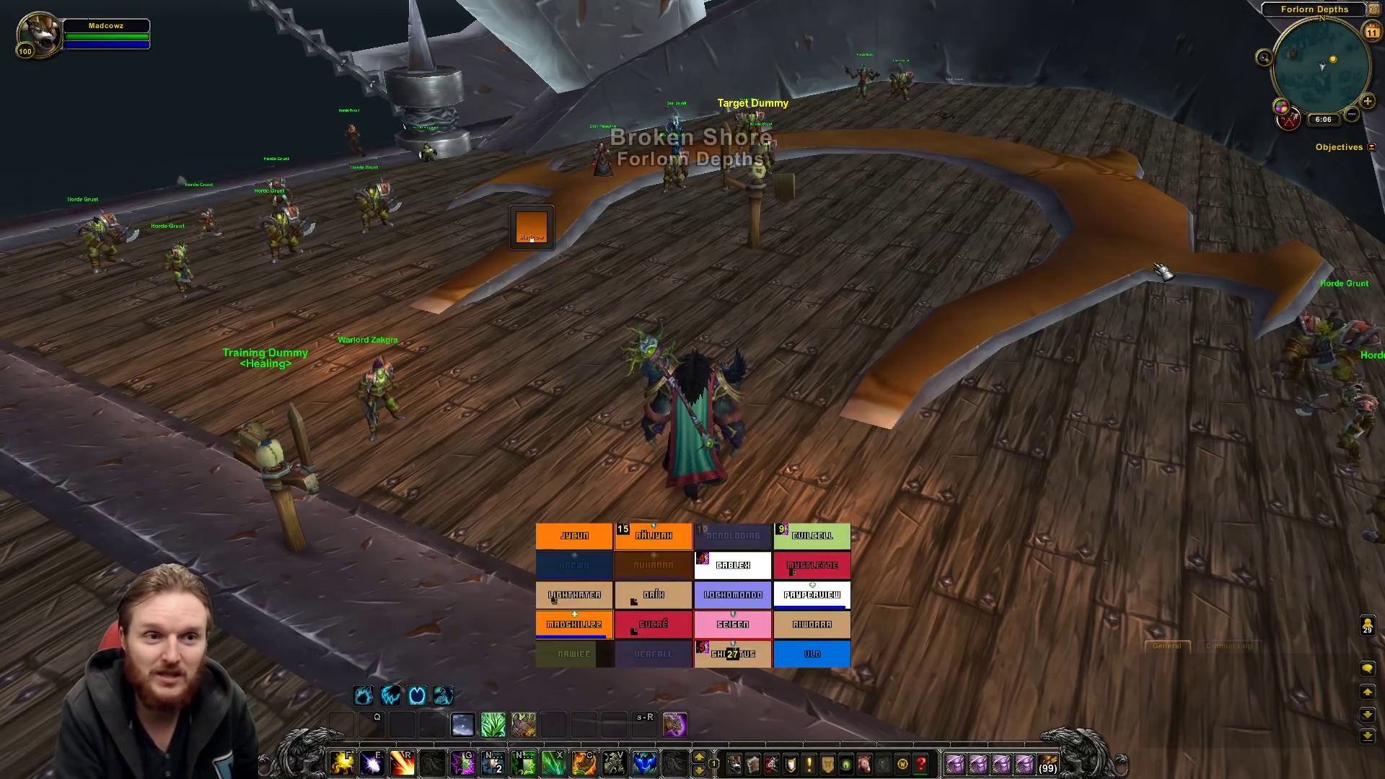
left_click(581, 632)
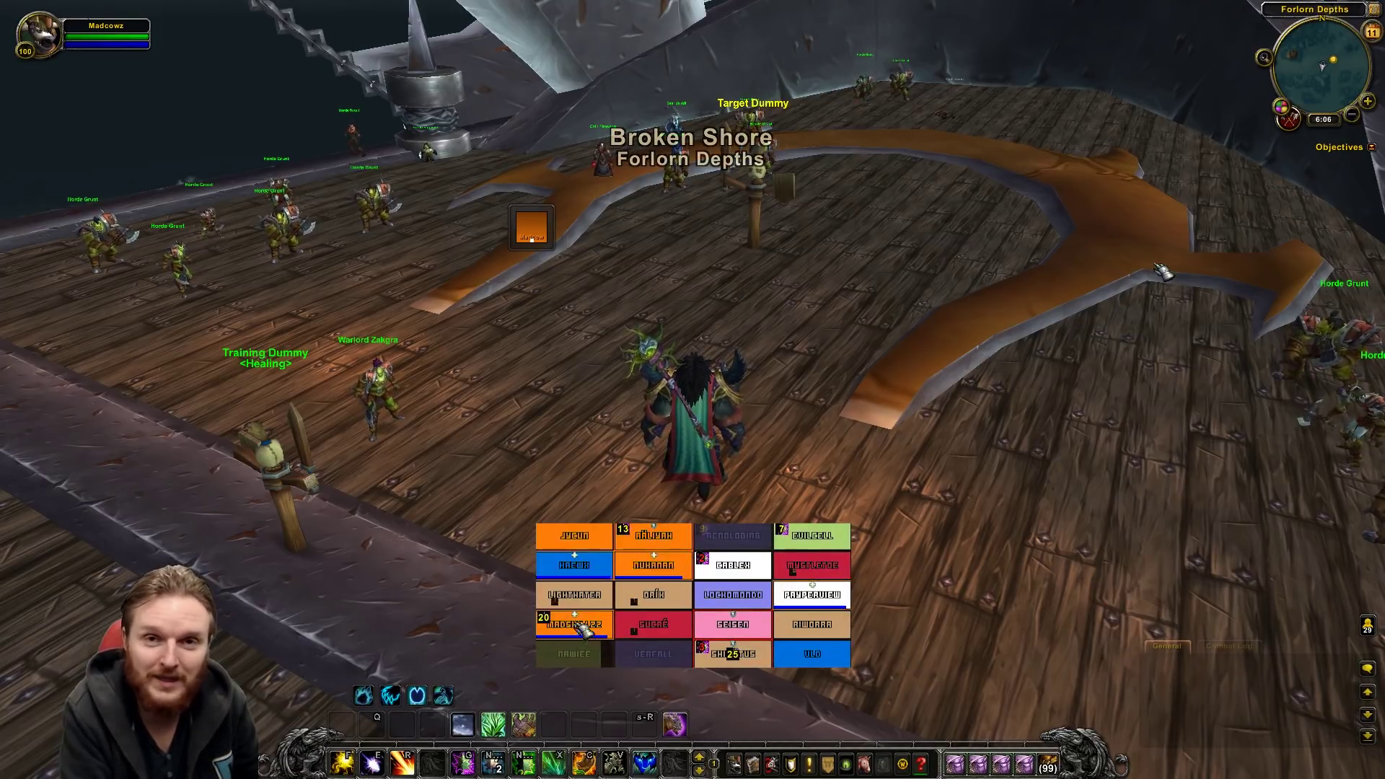
left_click(583, 604)
left_click(581, 570)
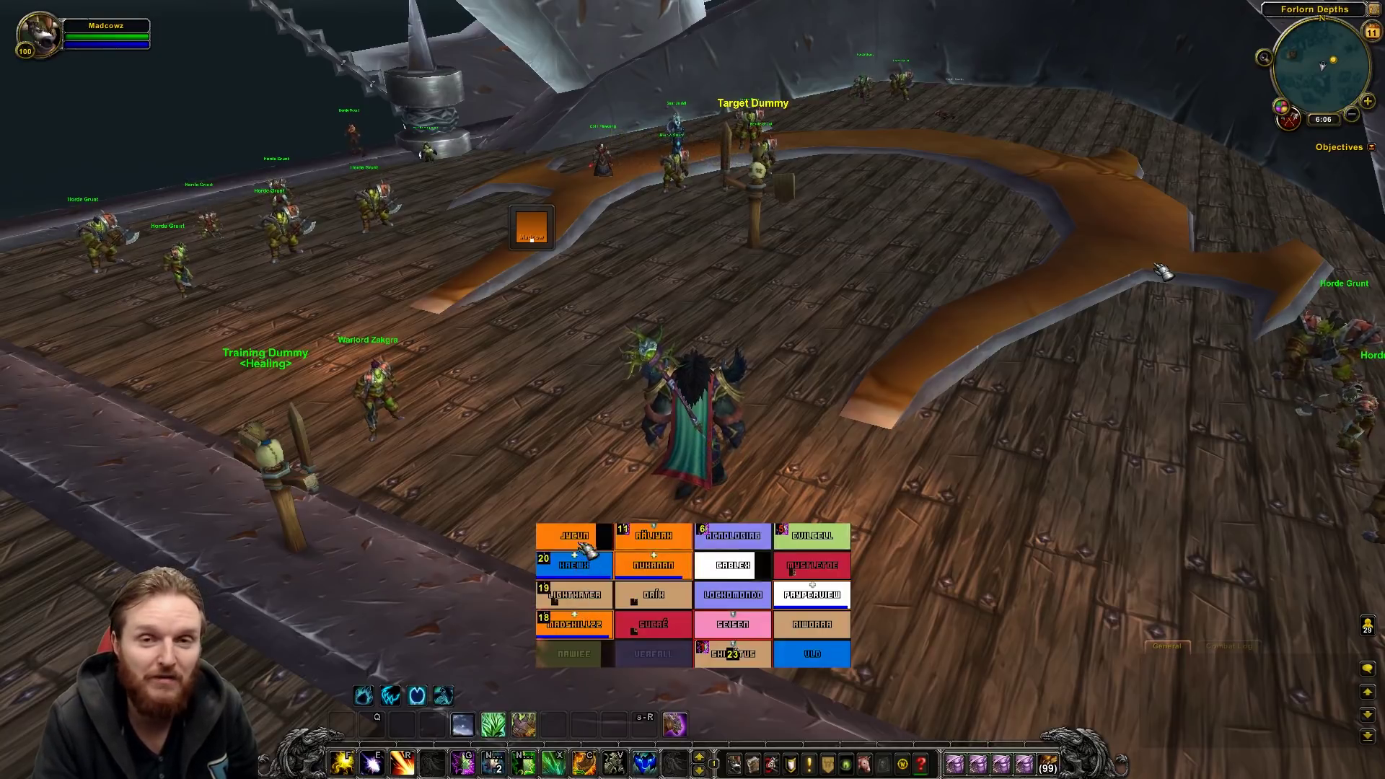
left_click(578, 540)
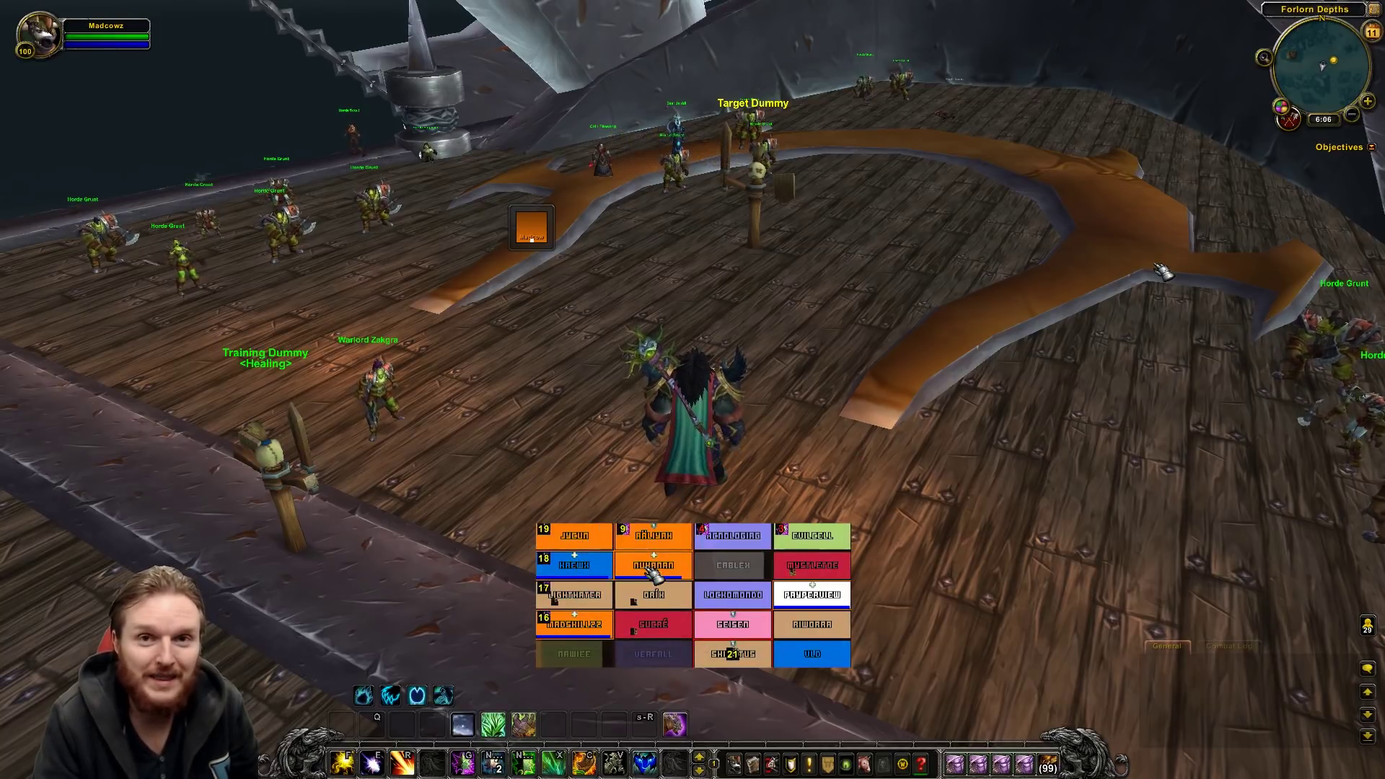
left_click(653, 571)
left_click(675, 599)
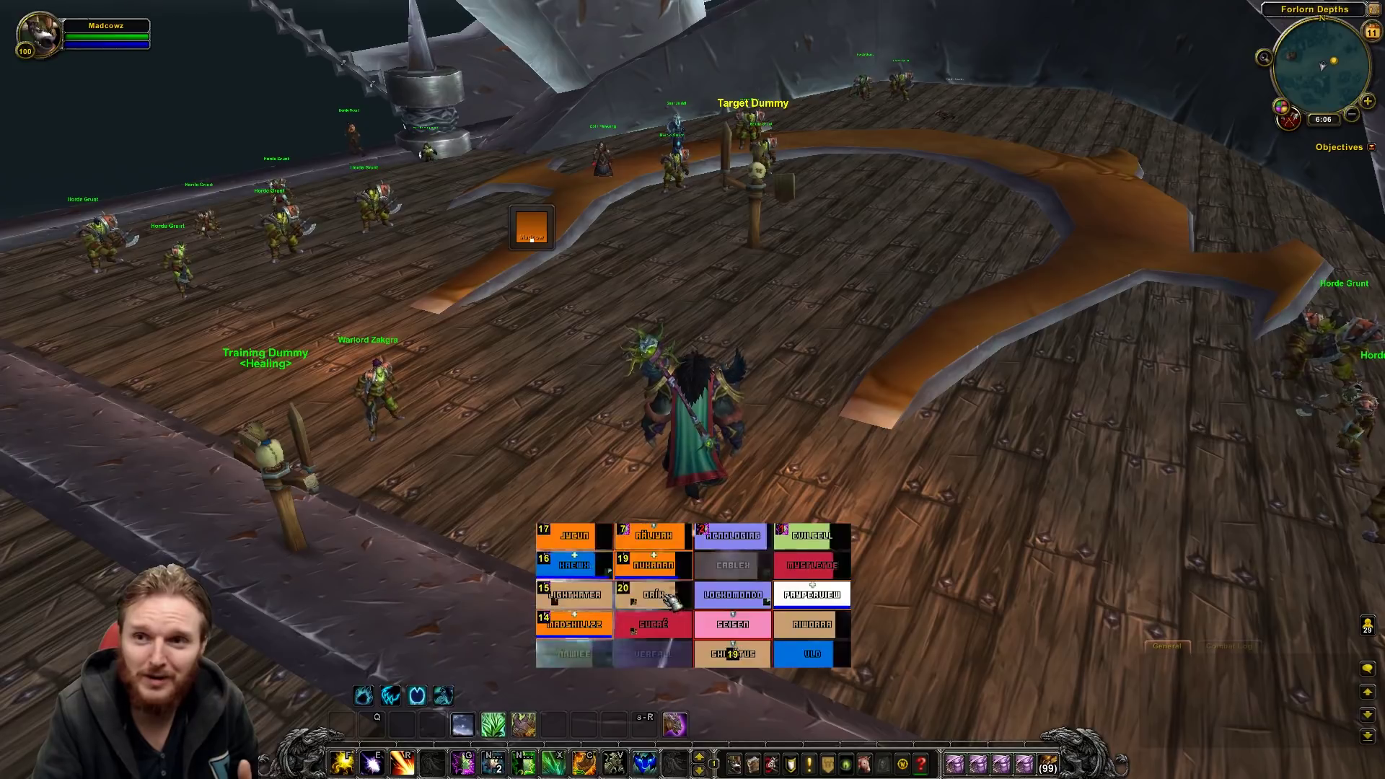
left_click(812, 624)
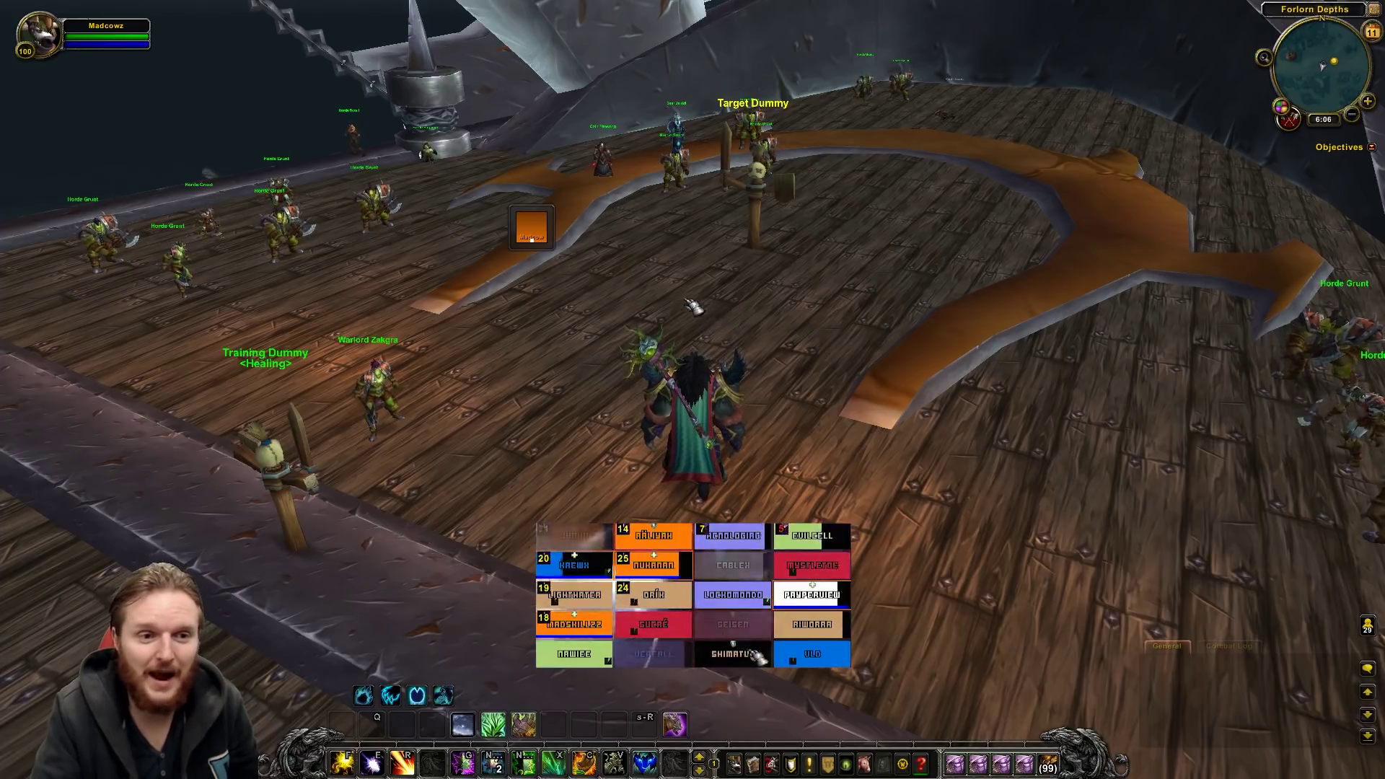
Put HoTs on the remaining raid members, then switch to the Pastebin profile page in Chrome.
key("d")
left_click(822, 600)
left_click(650, 654)
left_click(741, 658)
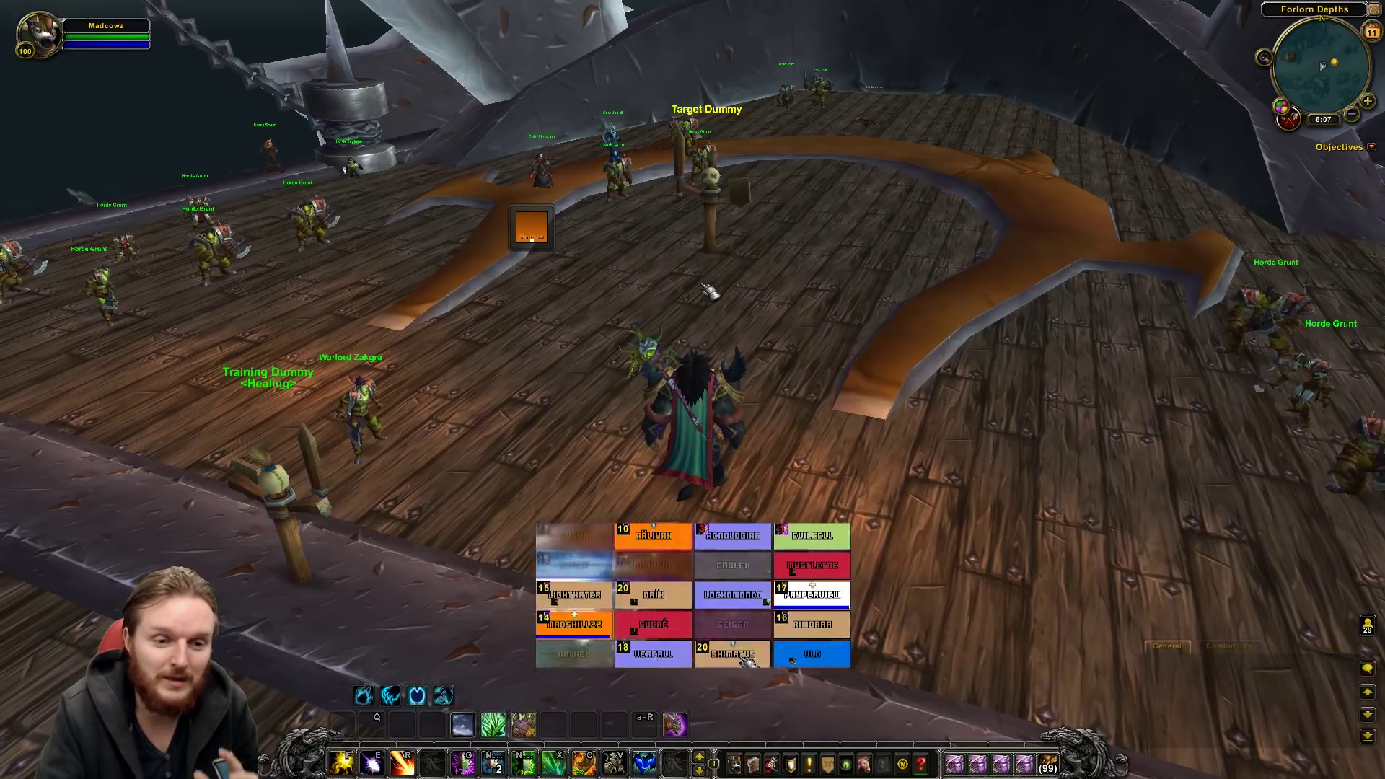
left_click(813, 658)
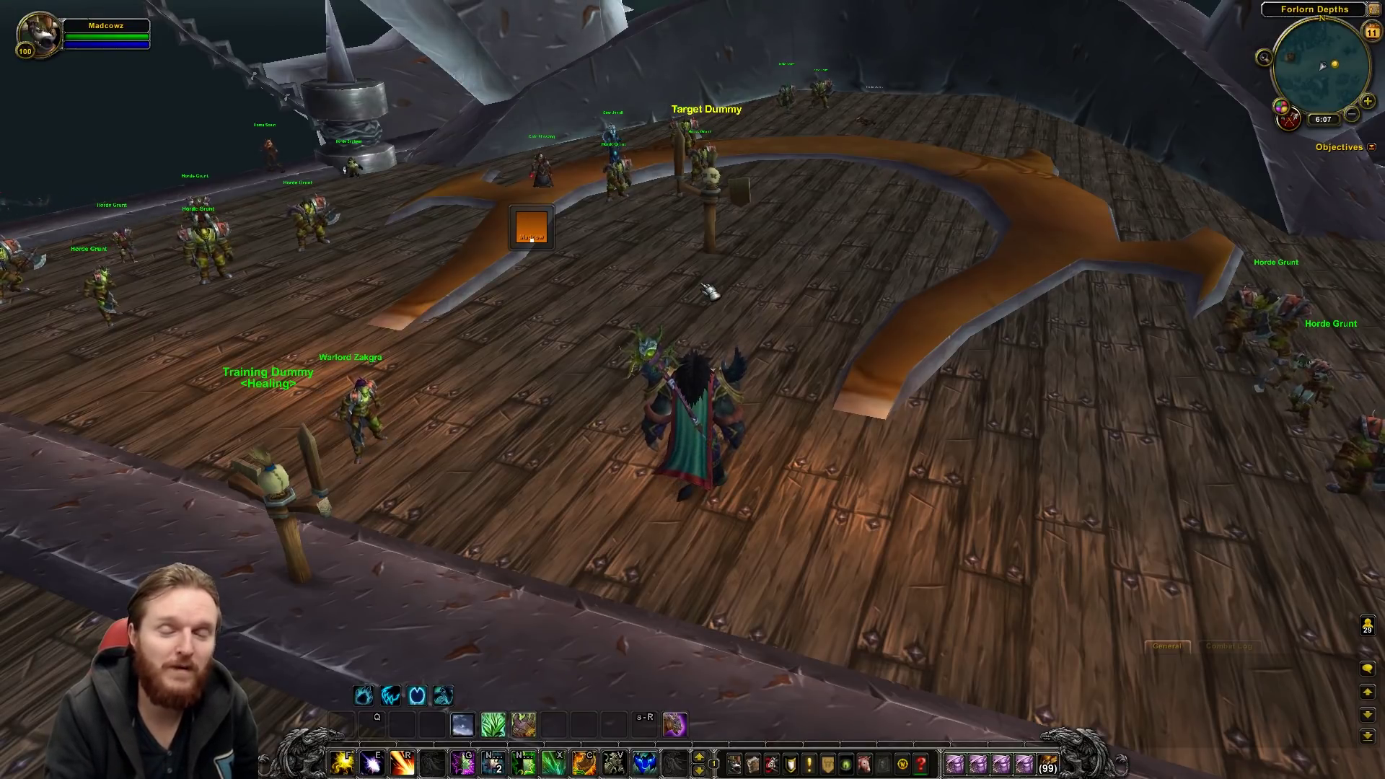
key("d")
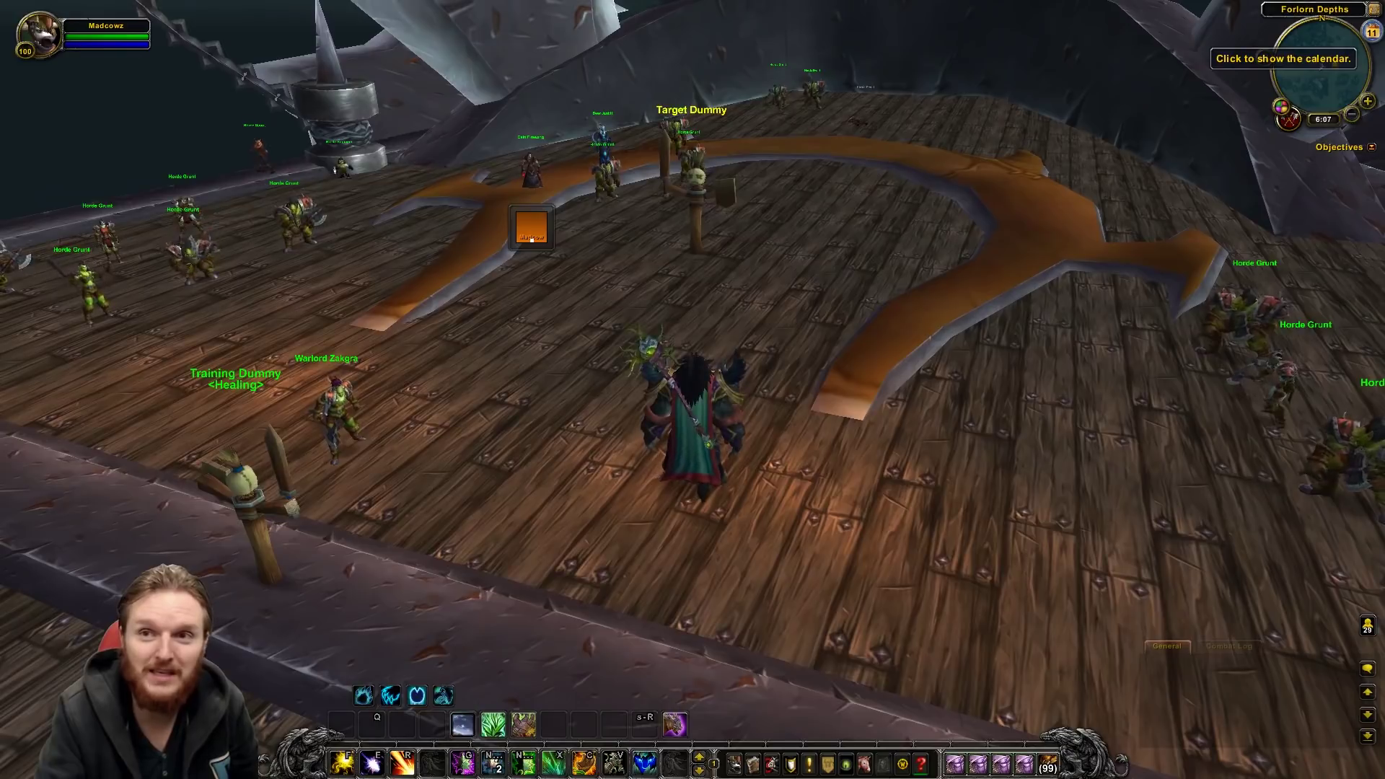
key("alt+Tab")
Select and copy the whole Resto Druid string from RAW Paste Data, then return to the game.
scroll(124, 229, "up", 10)
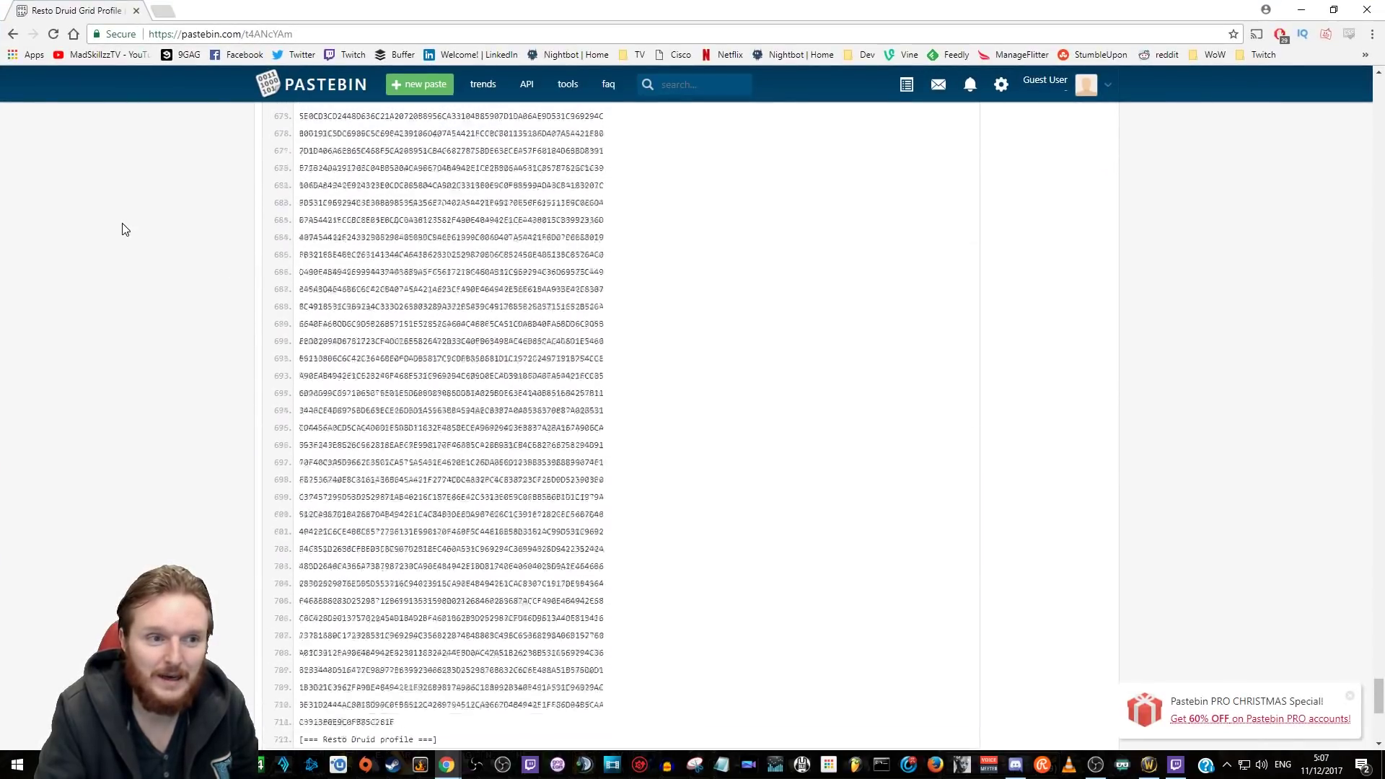
scroll(124, 238, "down", 7)
scroll(124, 240, "down", 6)
left_click(448, 352)
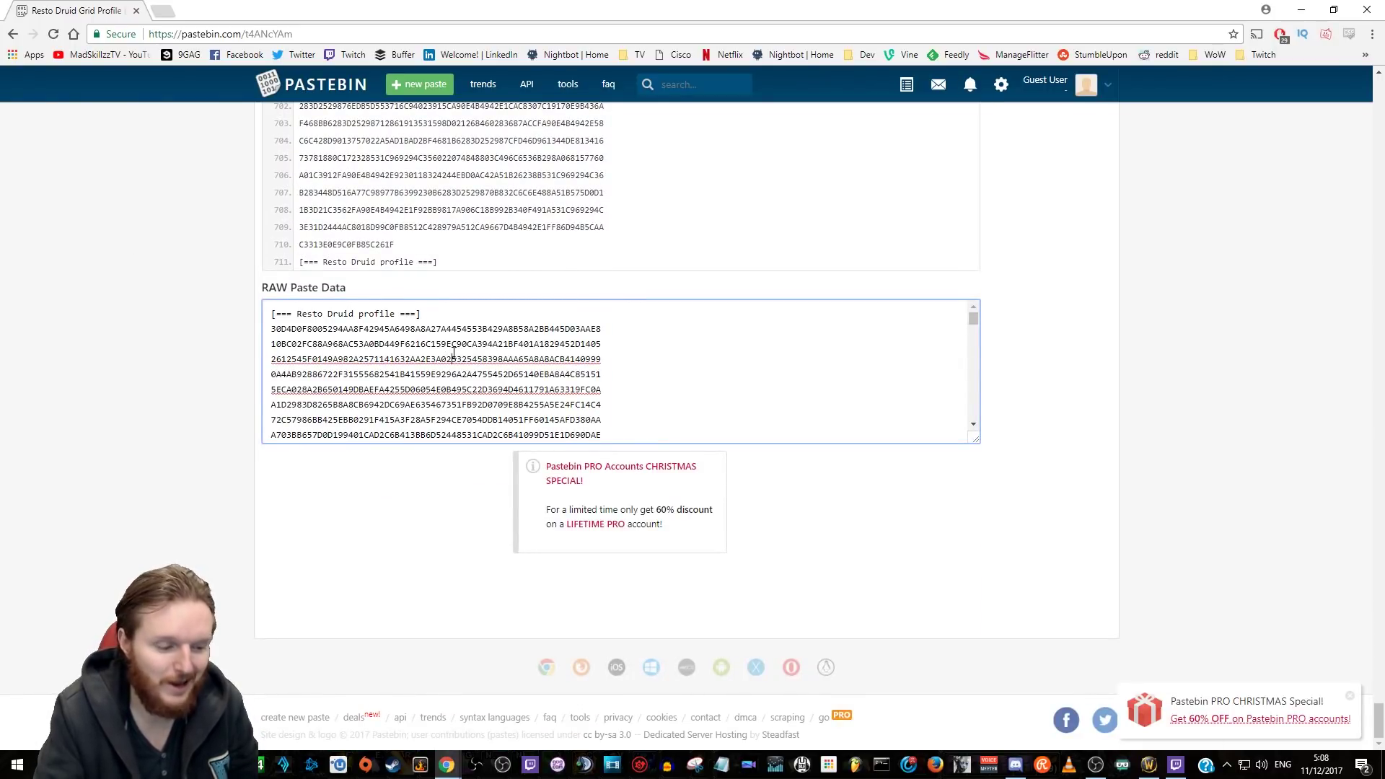
key("ctrl+a")
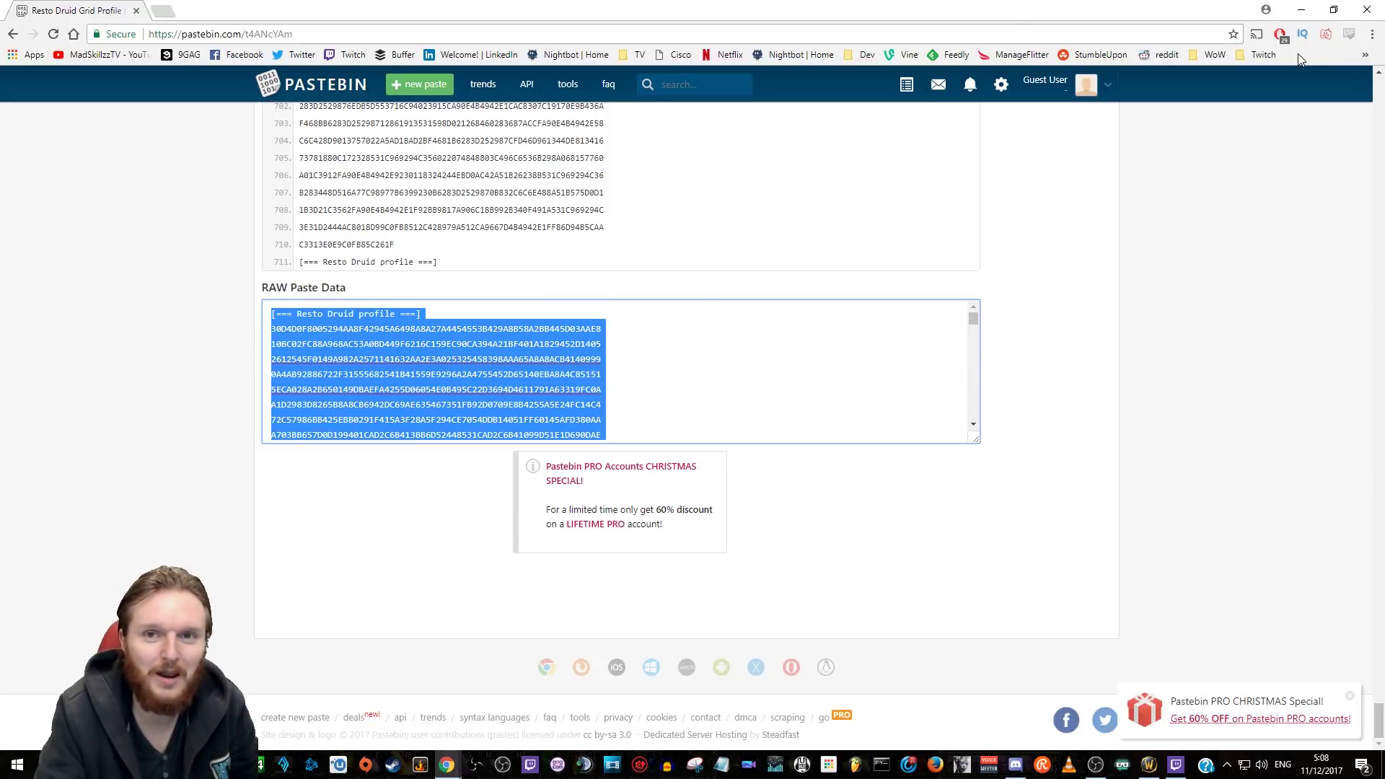
key("alt+Tab")
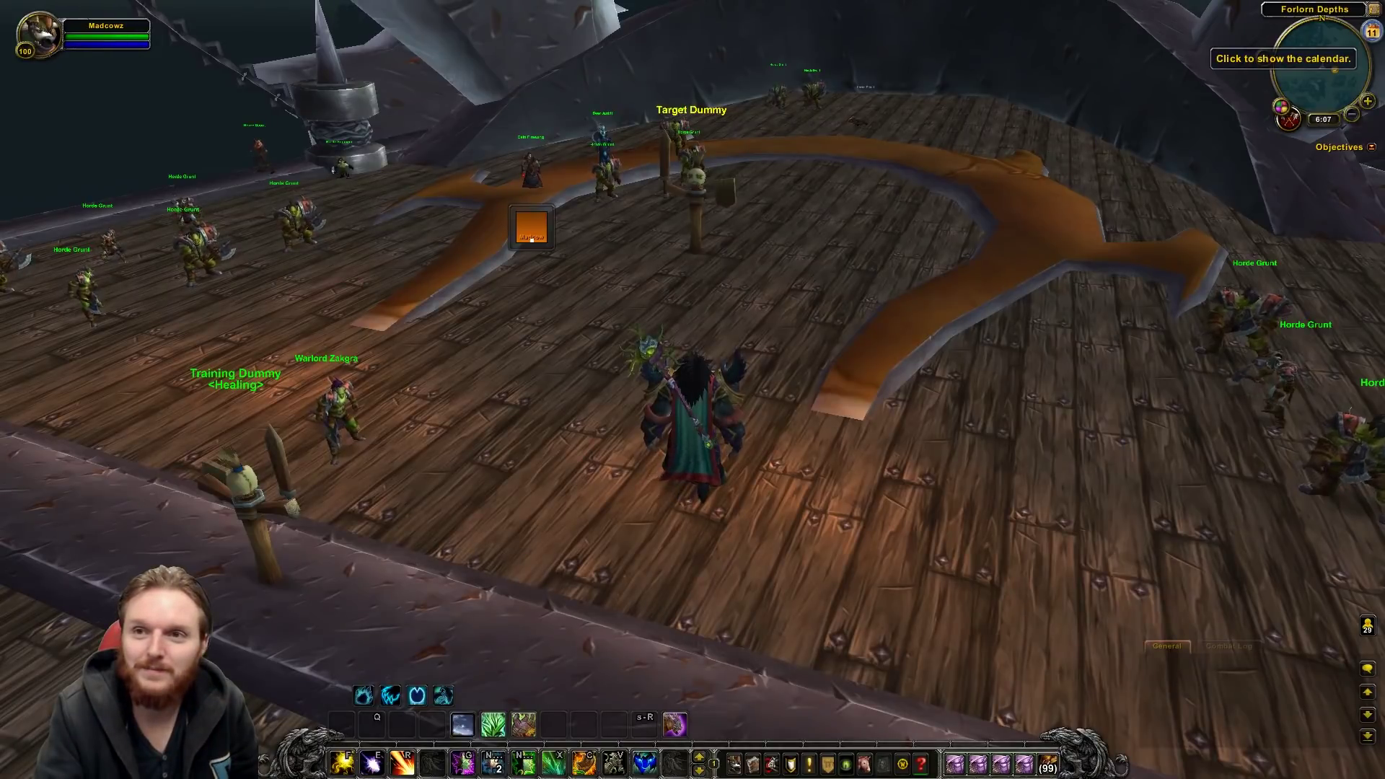
Look around the deck, then bring up the Twitch app's installed addons list.
key("a")
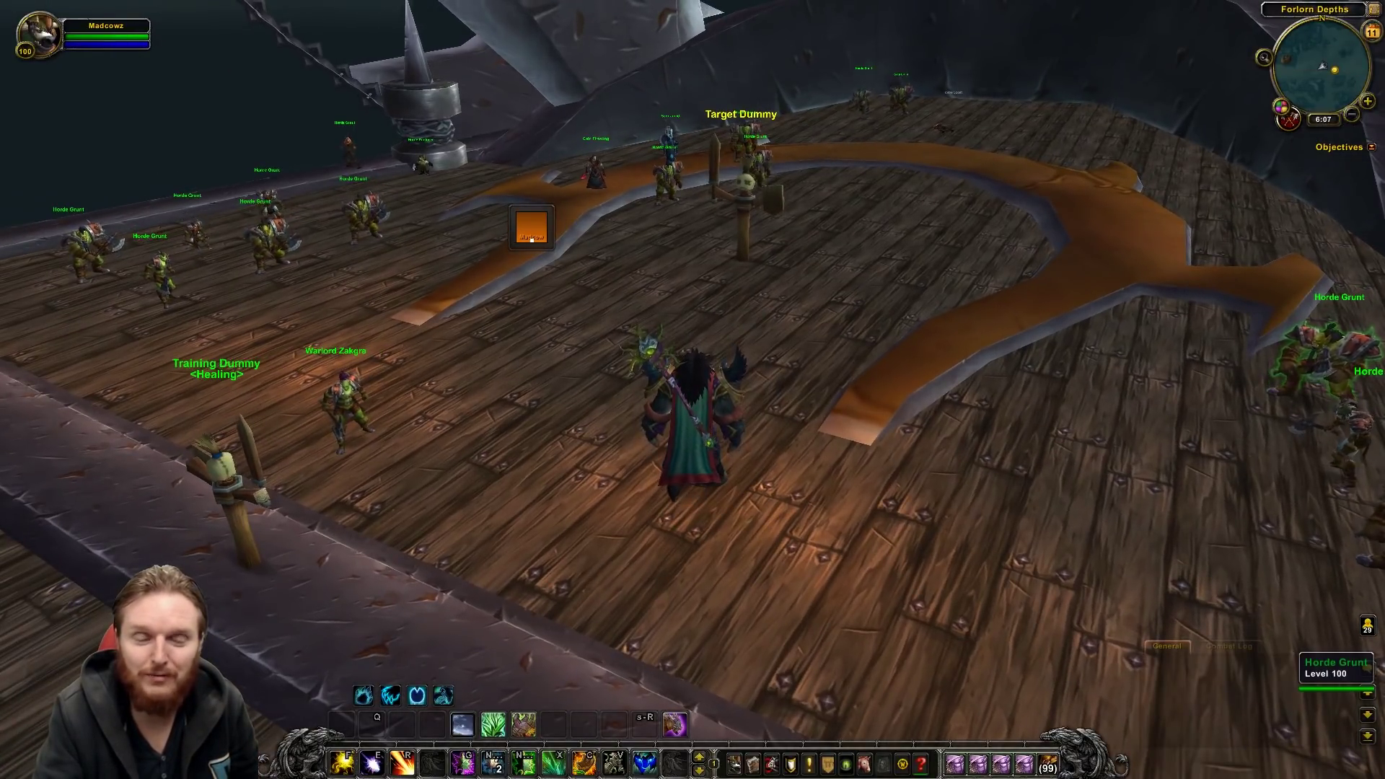
key("d")
key("d")
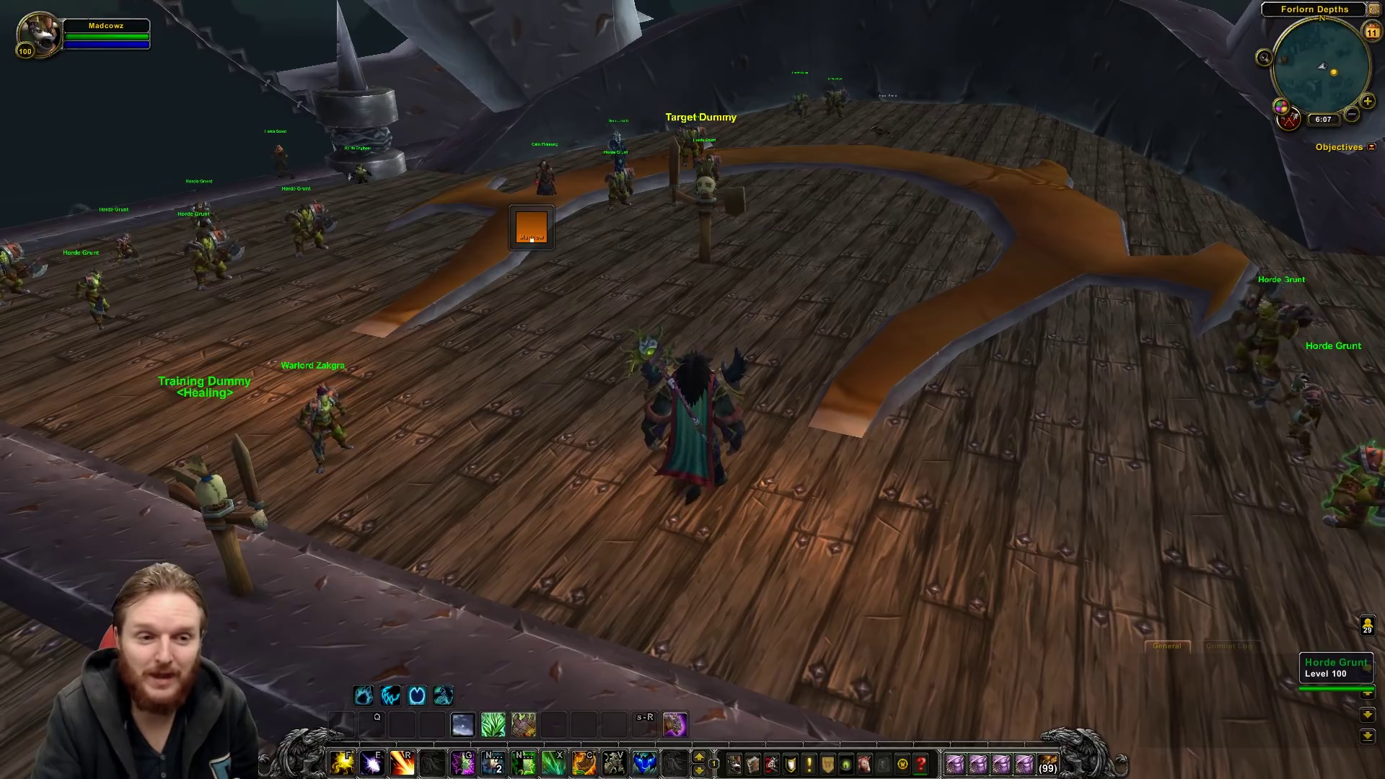
key("alt+Tab")
left_click_drag(599, 128, 650, 114)
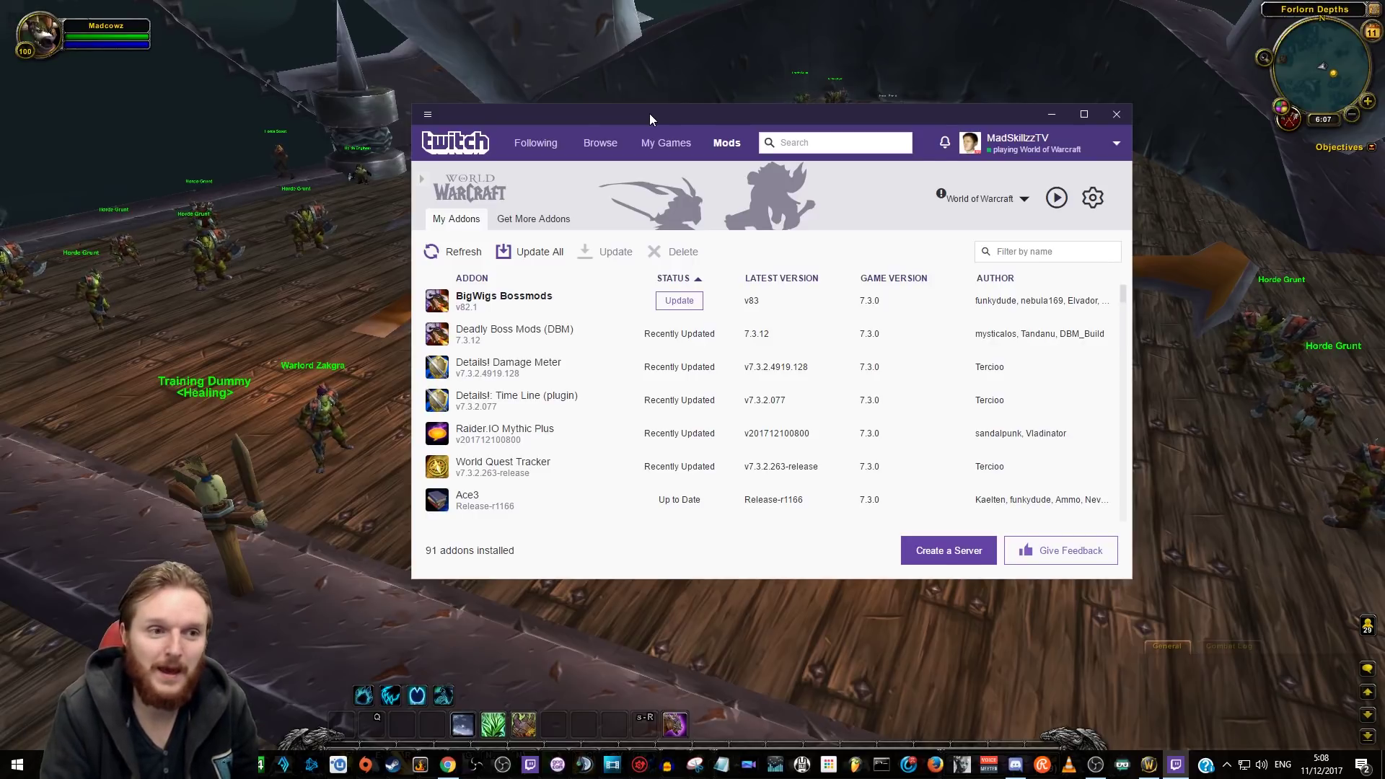
Reposition the Twitch window and update BigWigs Bossmods to the latest version.
left_click_drag(649, 114, 658, 105)
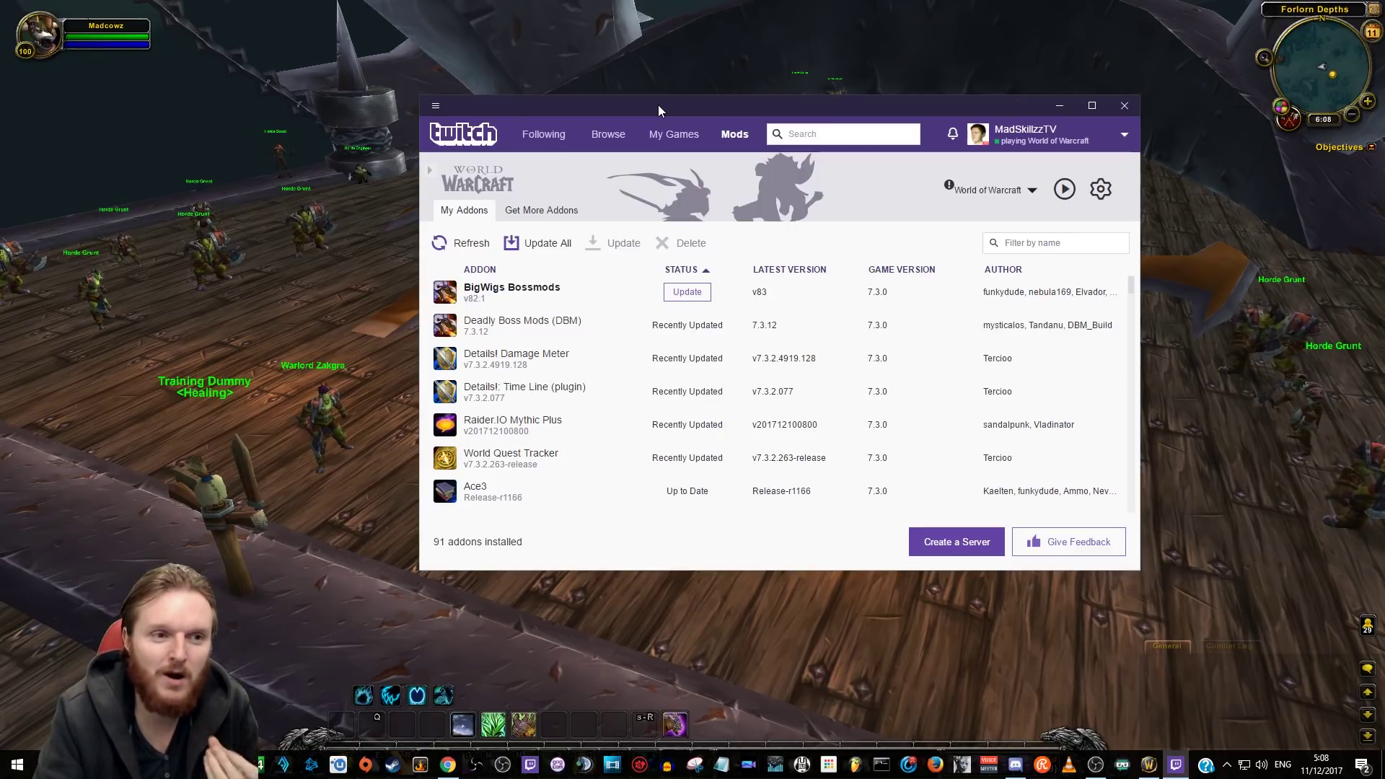
left_click_drag(660, 105, 665, 99)
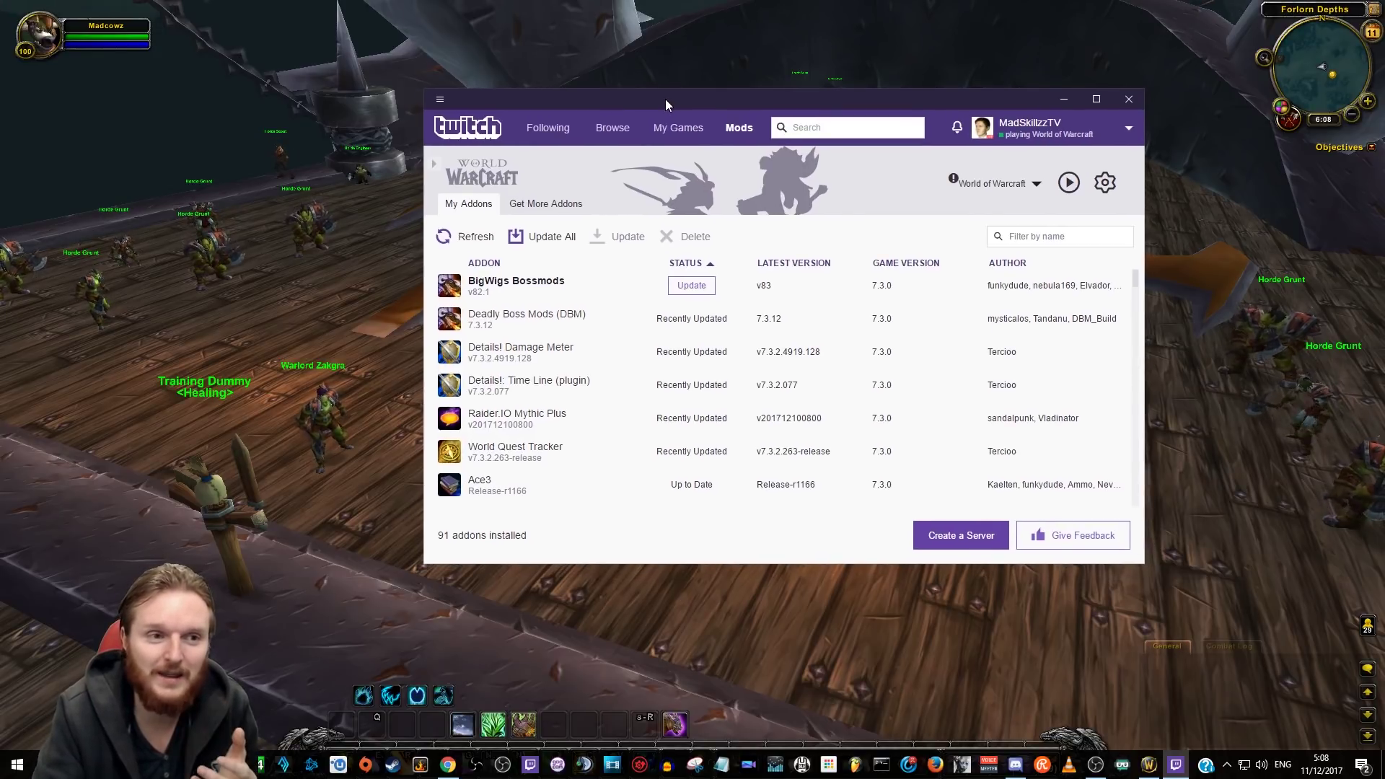
scroll(563, 324, "down", 1)
scroll(562, 321, "up", 1)
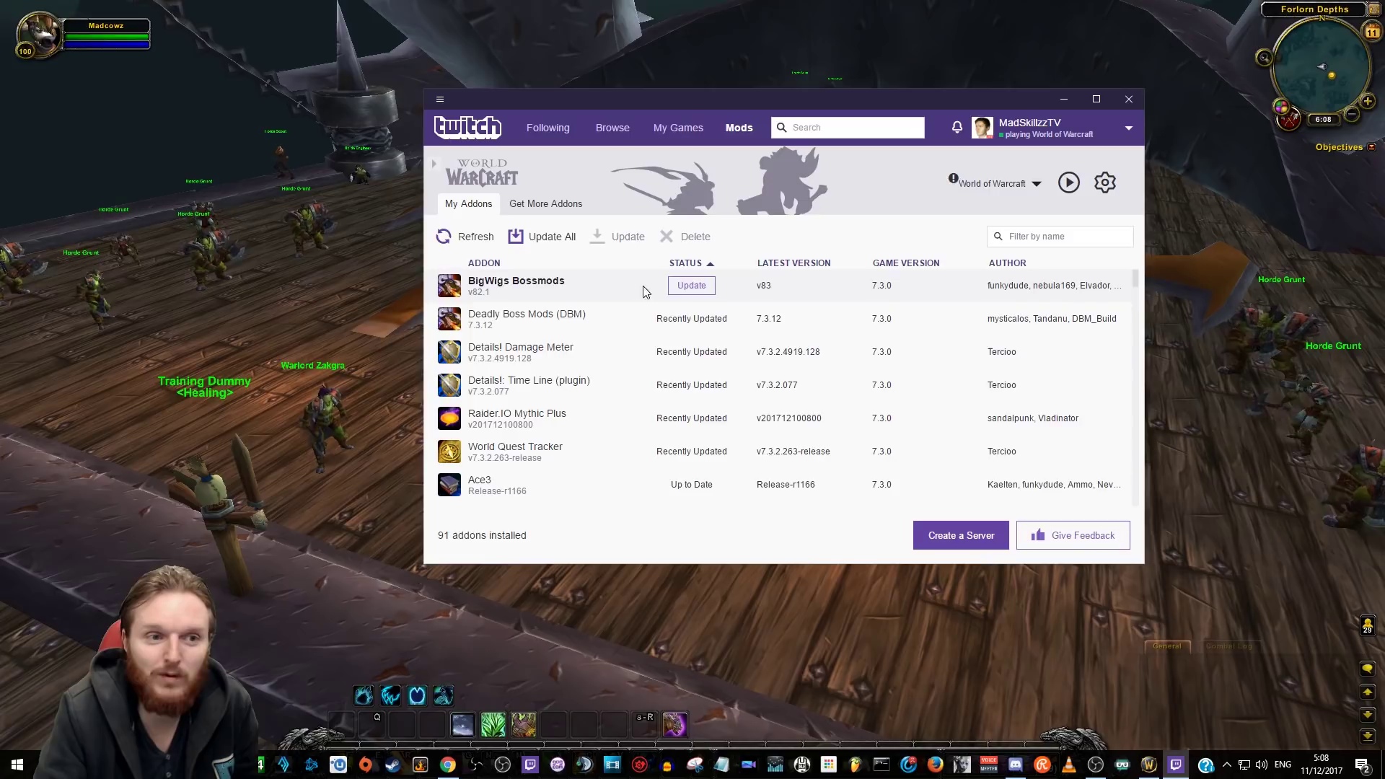
left_click(681, 290)
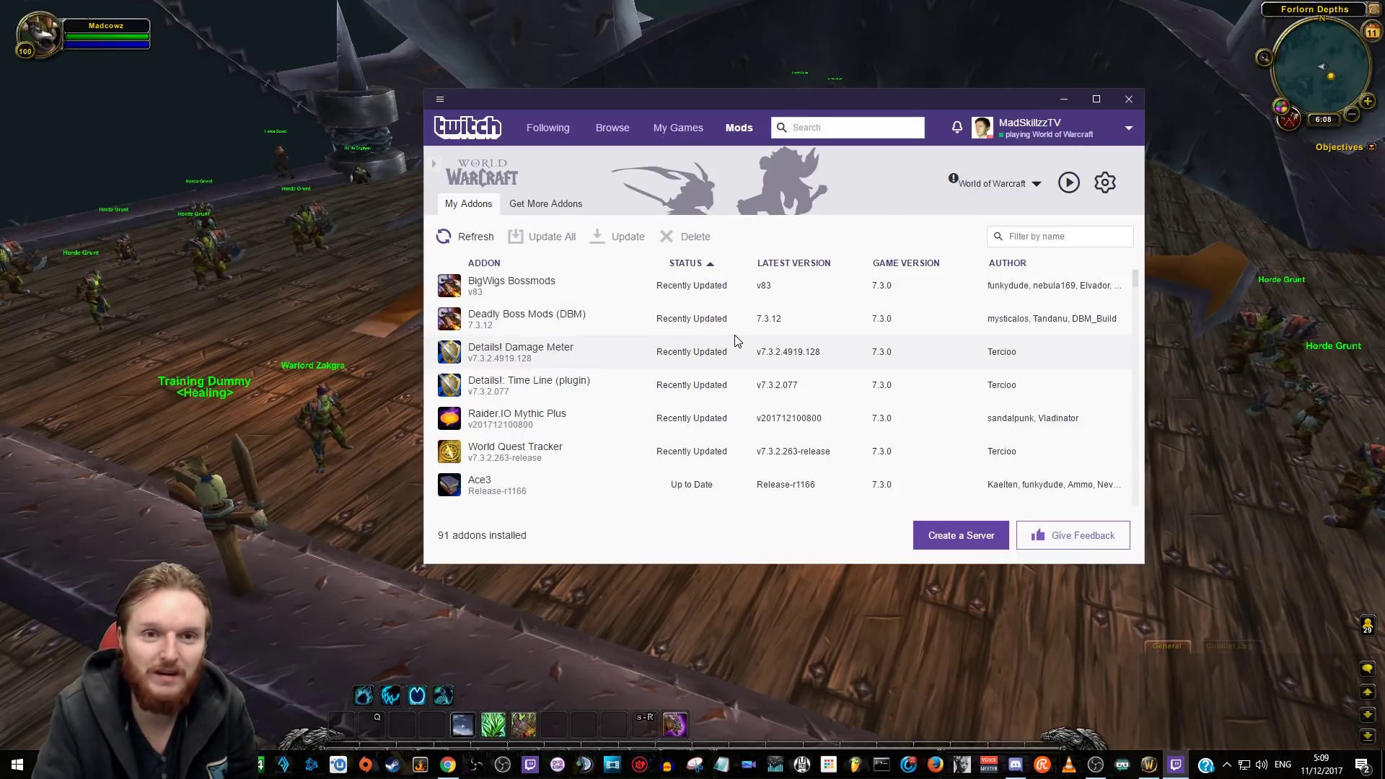
left_click(1106, 185)
Check World of Warcraft's addon install location in Twitch's Configure Addons settings.
left_click(993, 202)
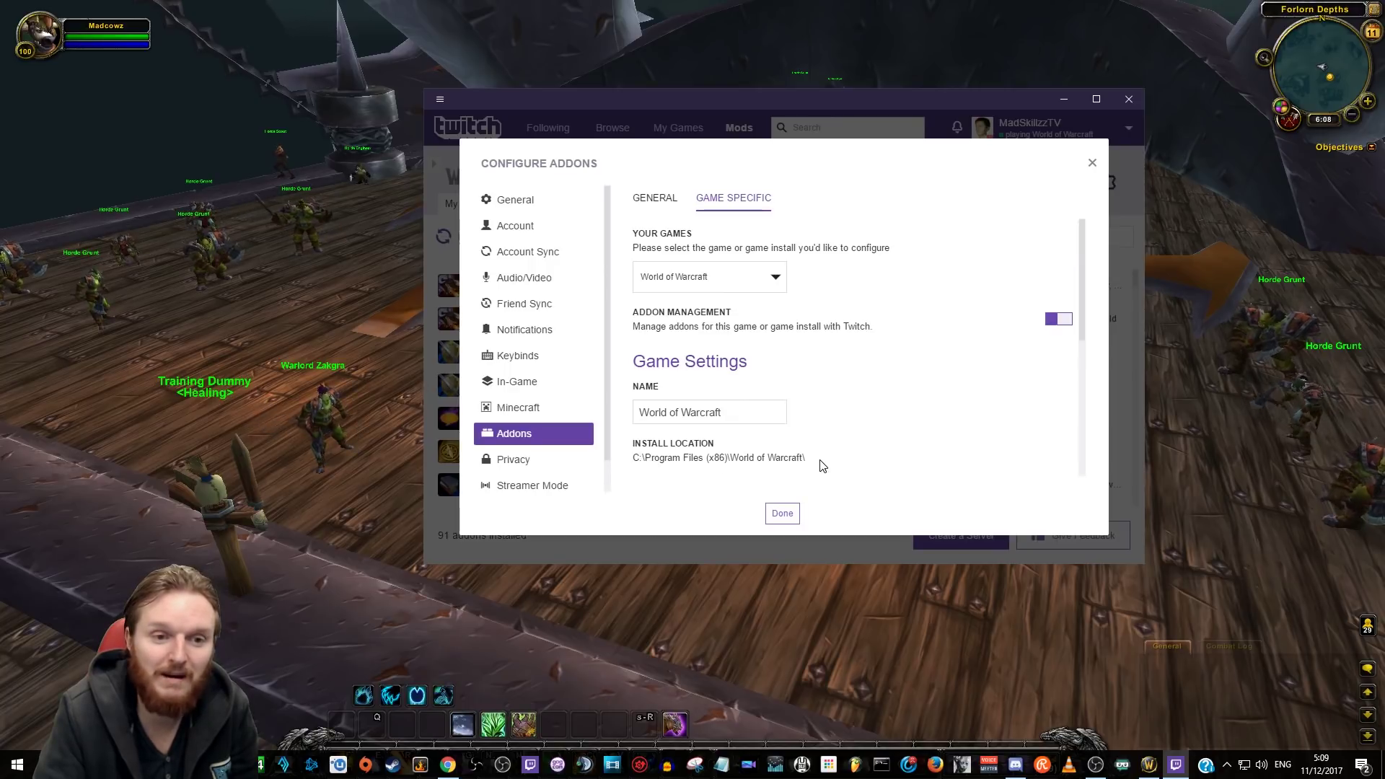
left_click(781, 511)
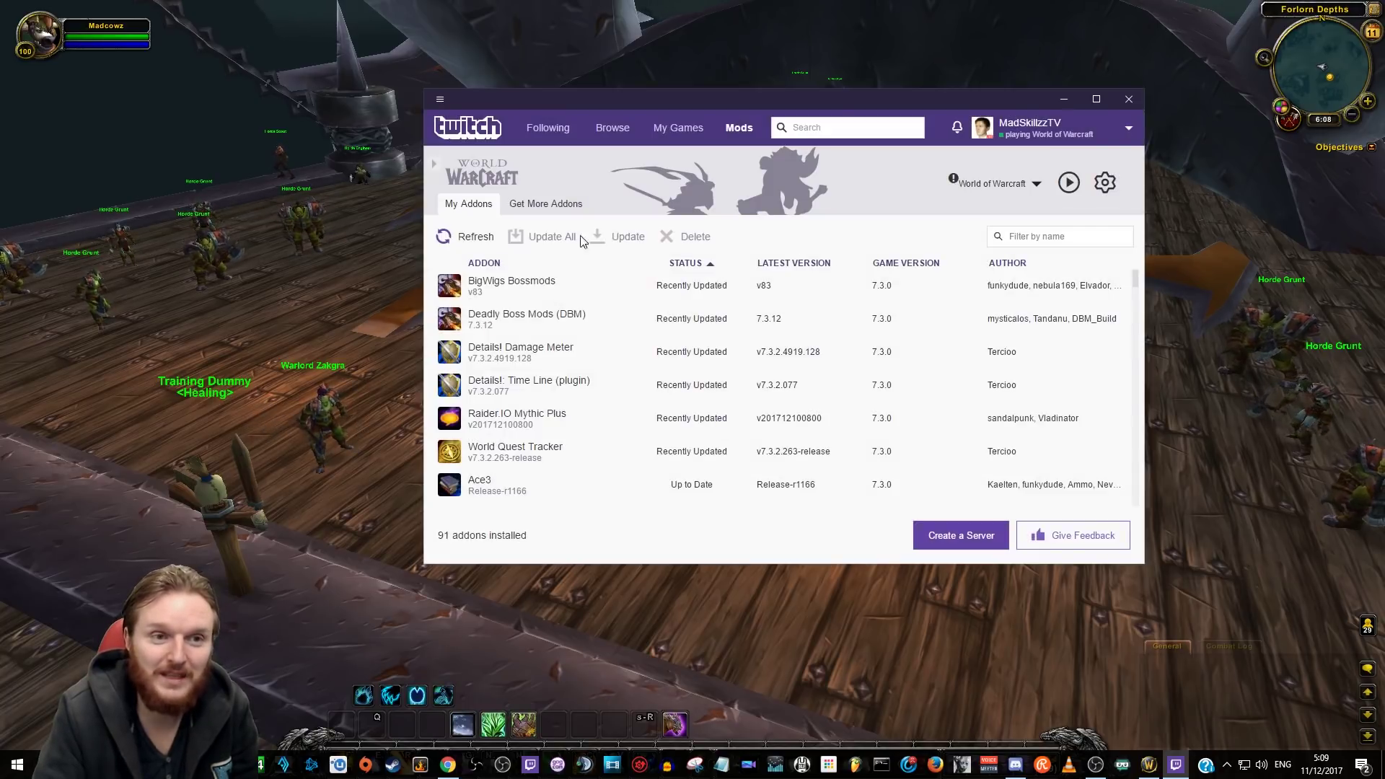
scroll(550, 336, "down", 5)
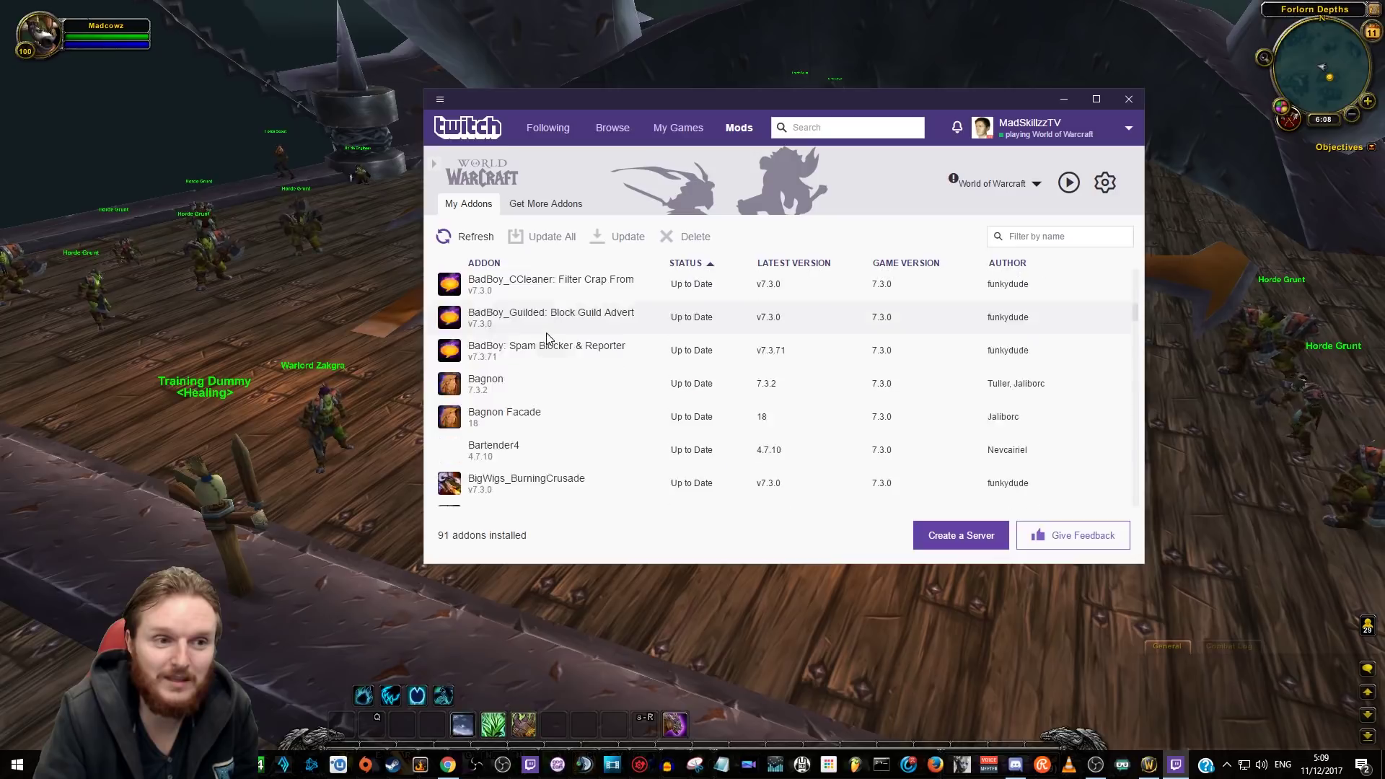
scroll(551, 340, "up", 5)
Glance at Get More Addons, return to My Addons, and minimize Twitch.
left_click(546, 204)
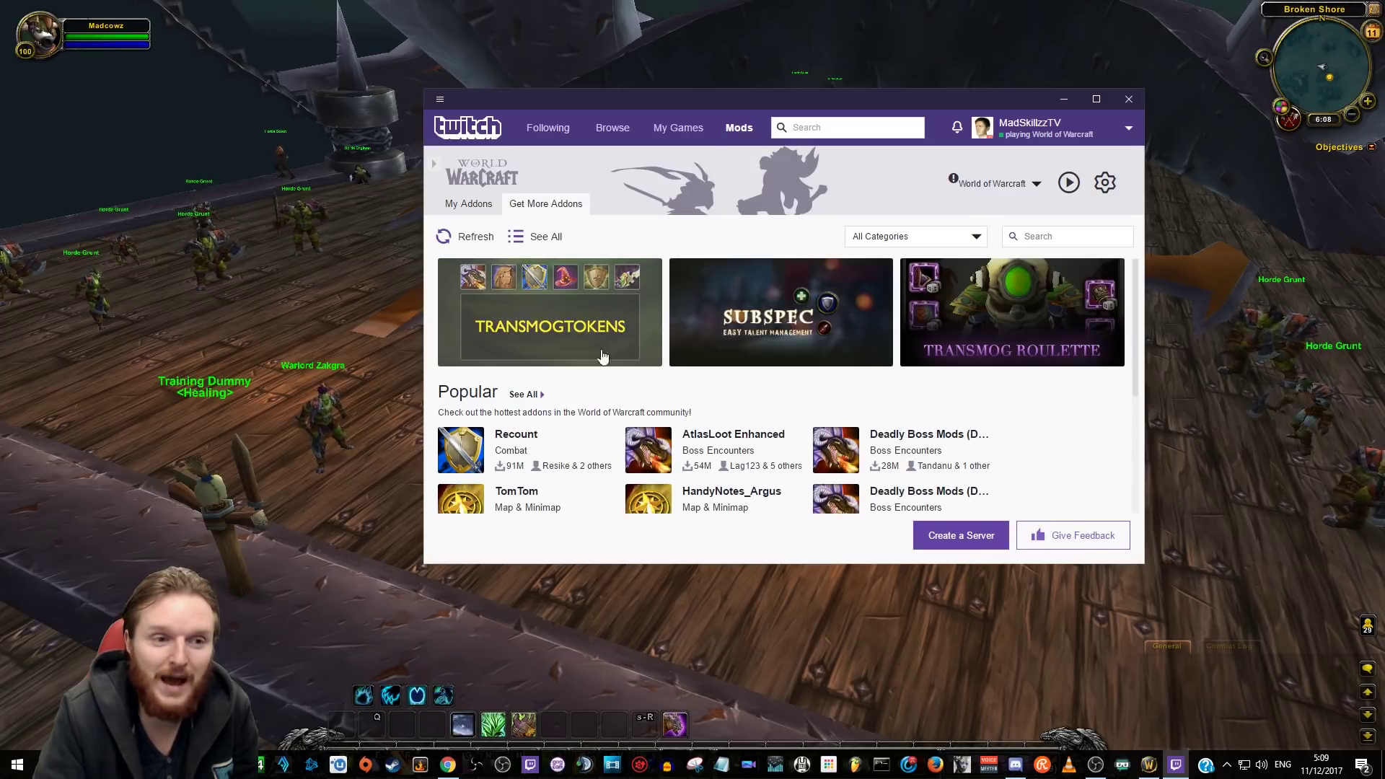
scroll(733, 331, "down", 3)
scroll(733, 330, "up", 3)
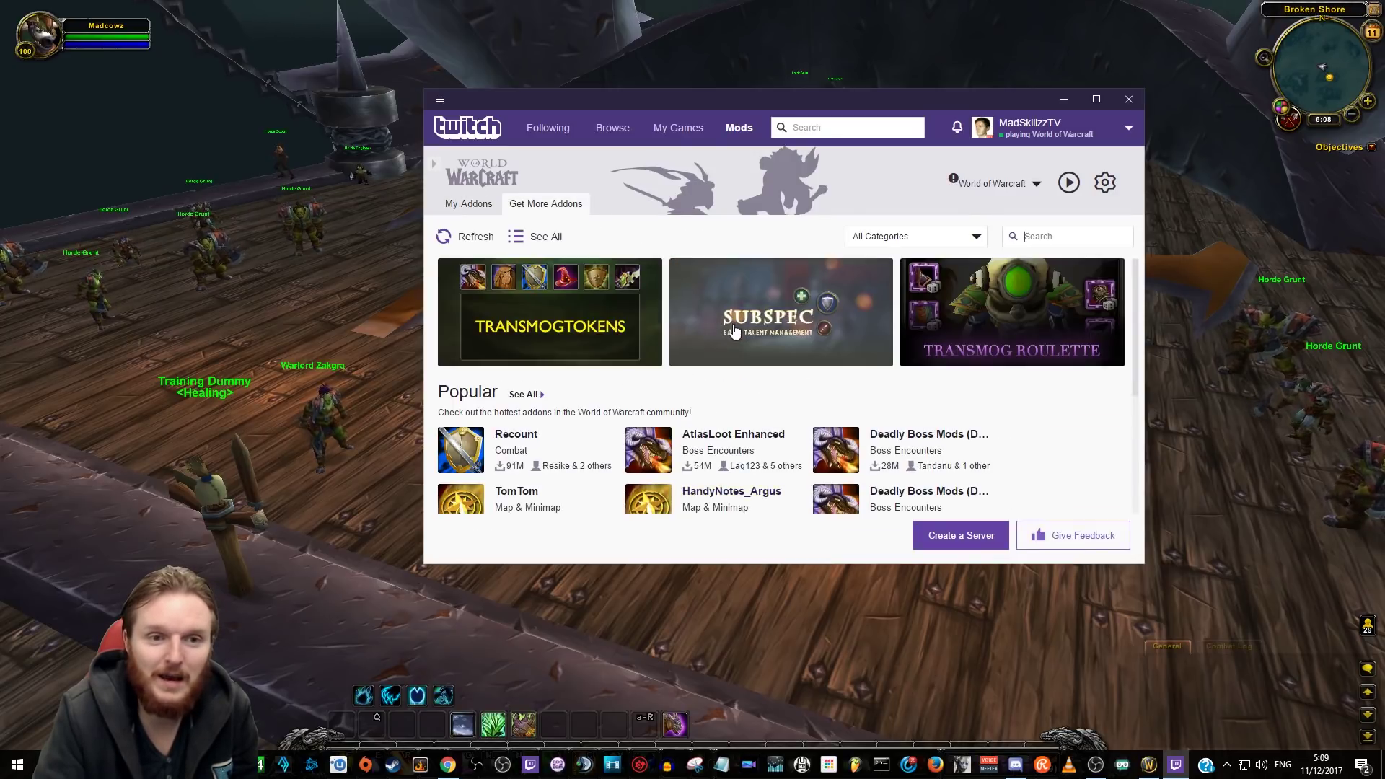
left_click(467, 207)
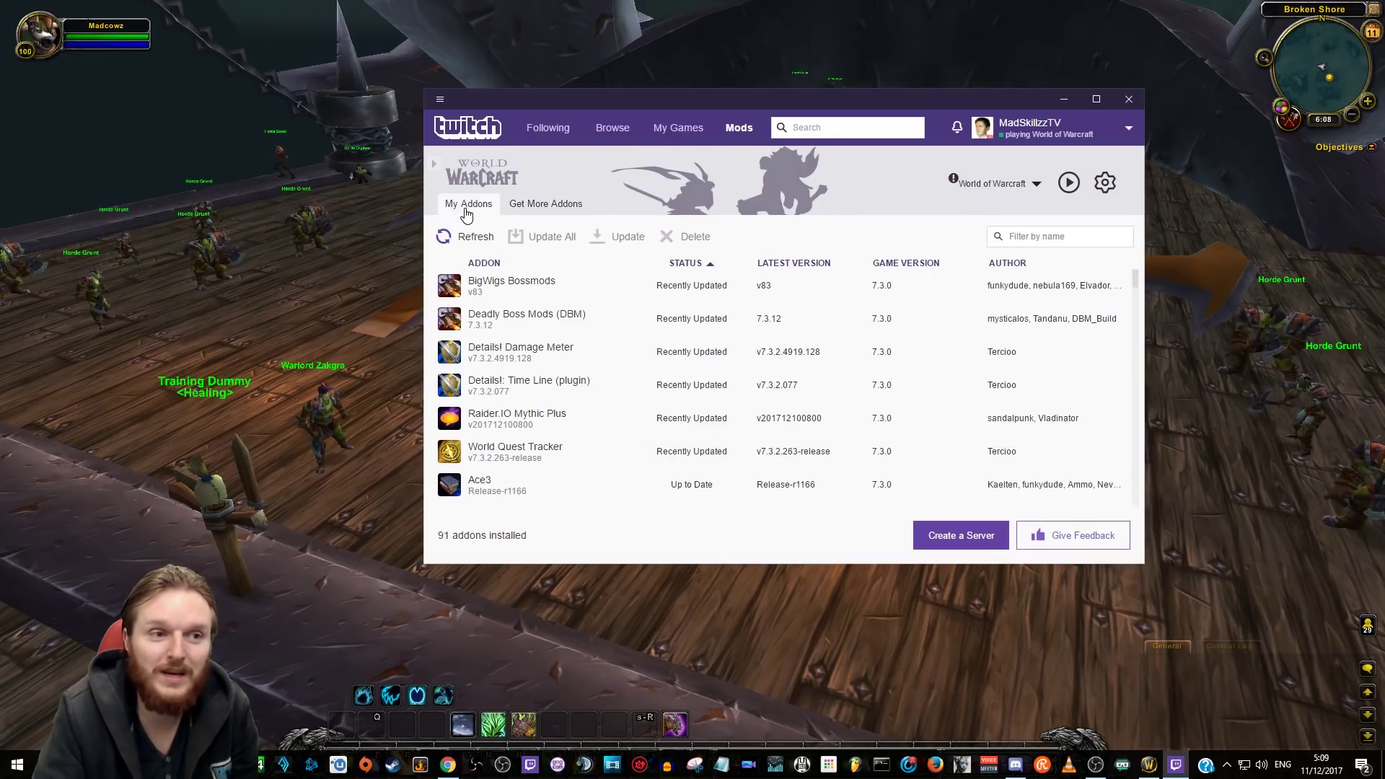
left_click(1065, 101)
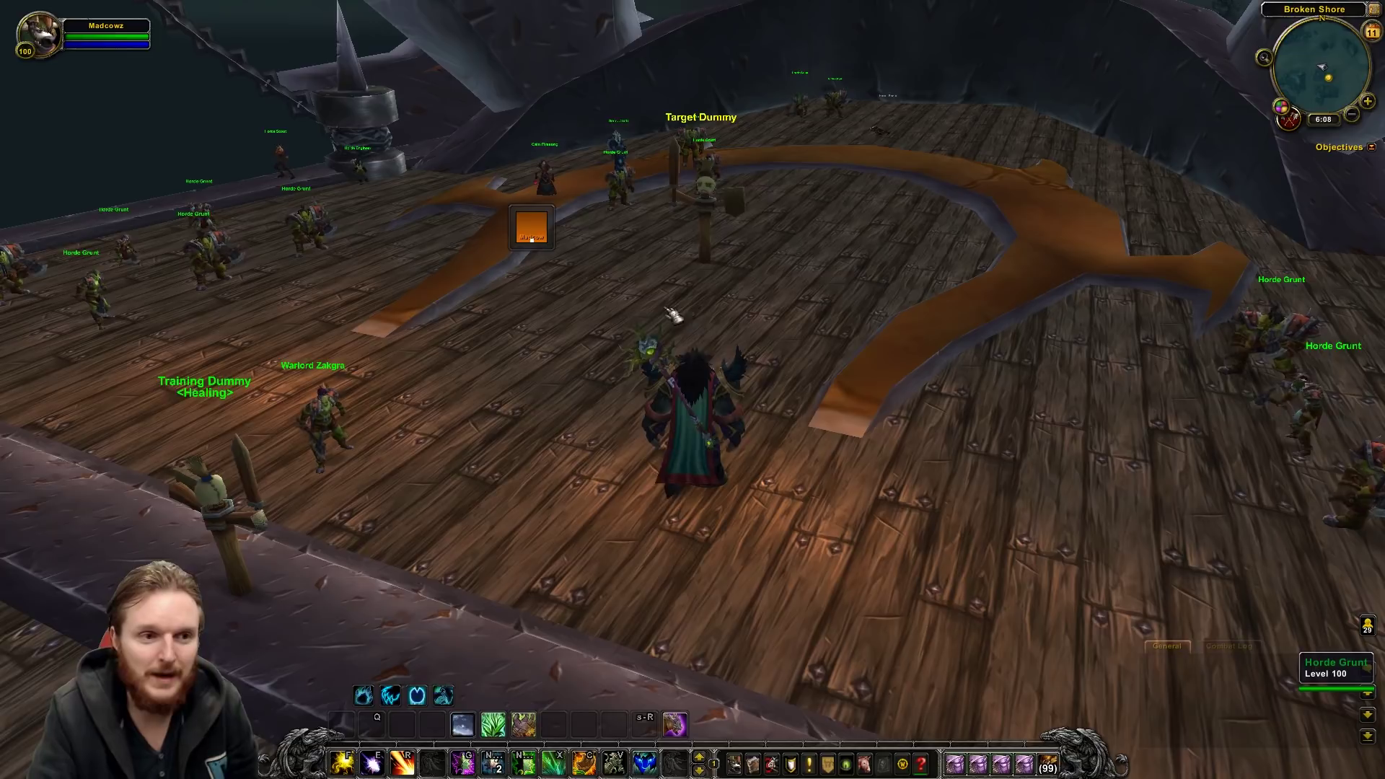
Open the Grid2 settings with the /grid2 chat command.
scroll(577, 275, "down", 2)
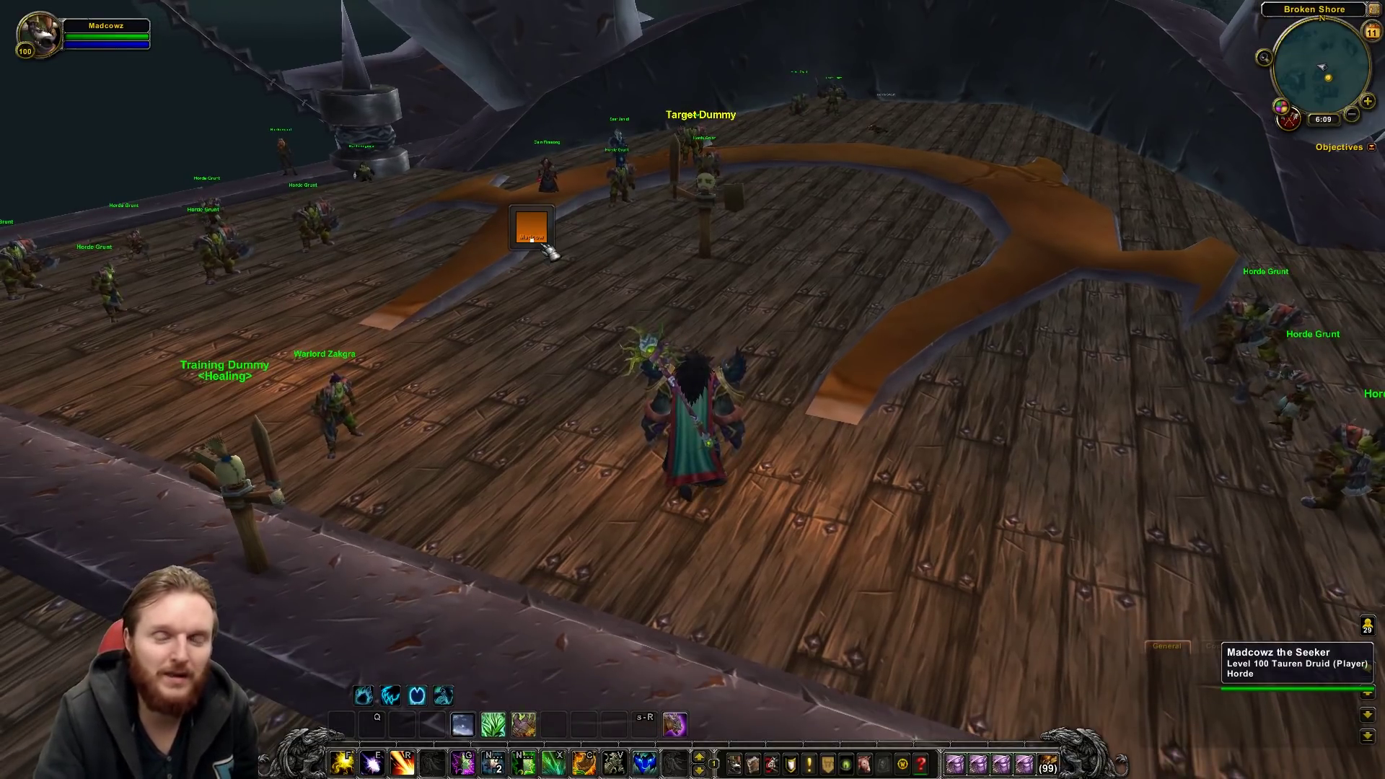
left_click_drag(548, 251, 682, 324)
type("/grd")
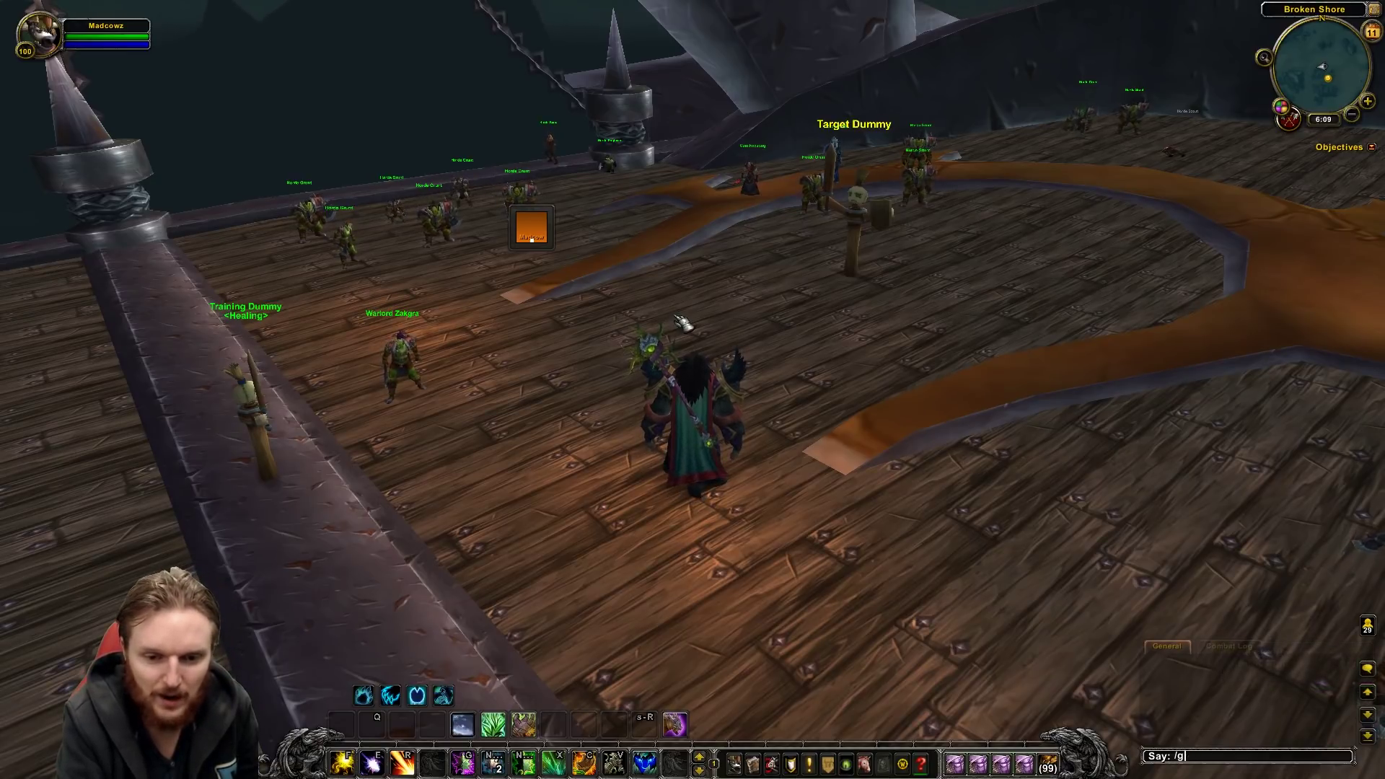
type("d2")
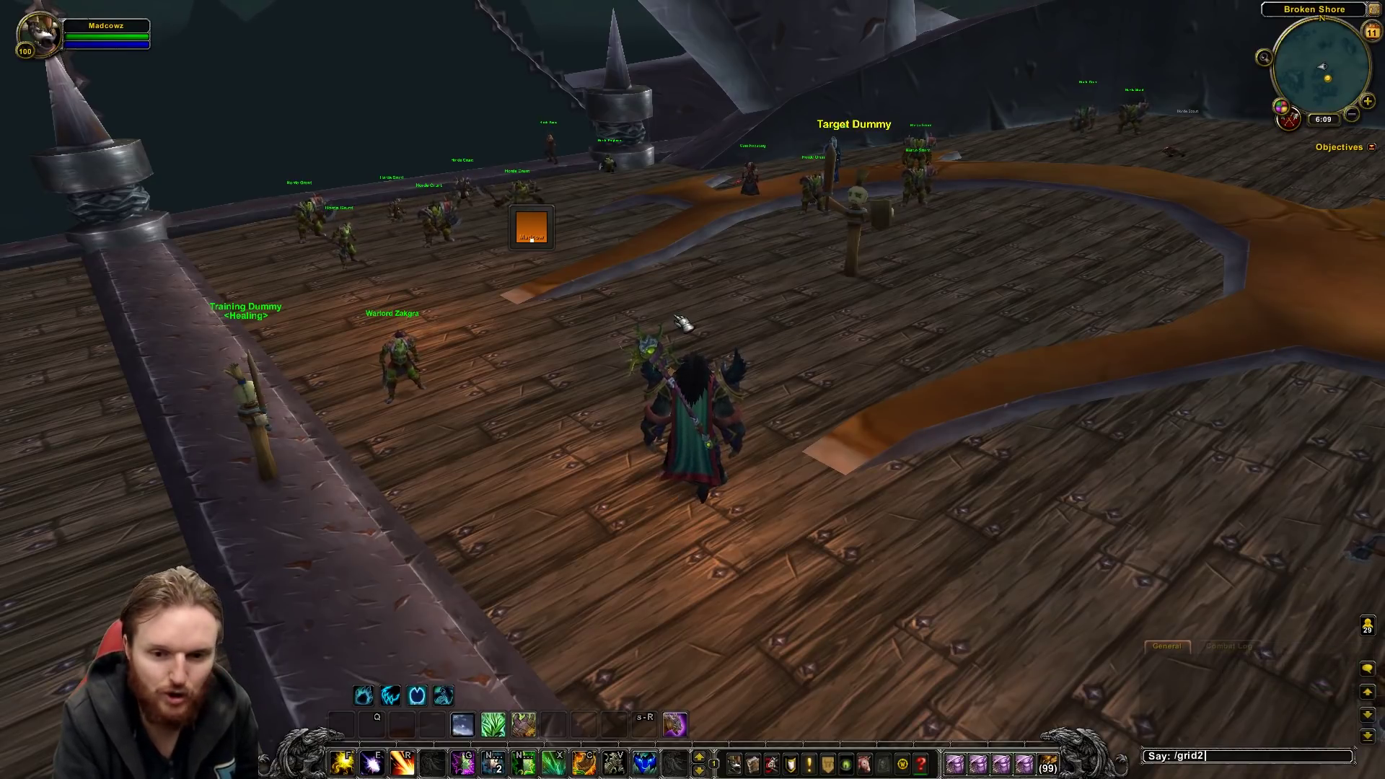
key("Return")
Go to Grid2's Profiles > Advanced page and bring up the profile import box.
left_click_drag(692, 214, 803, 210)
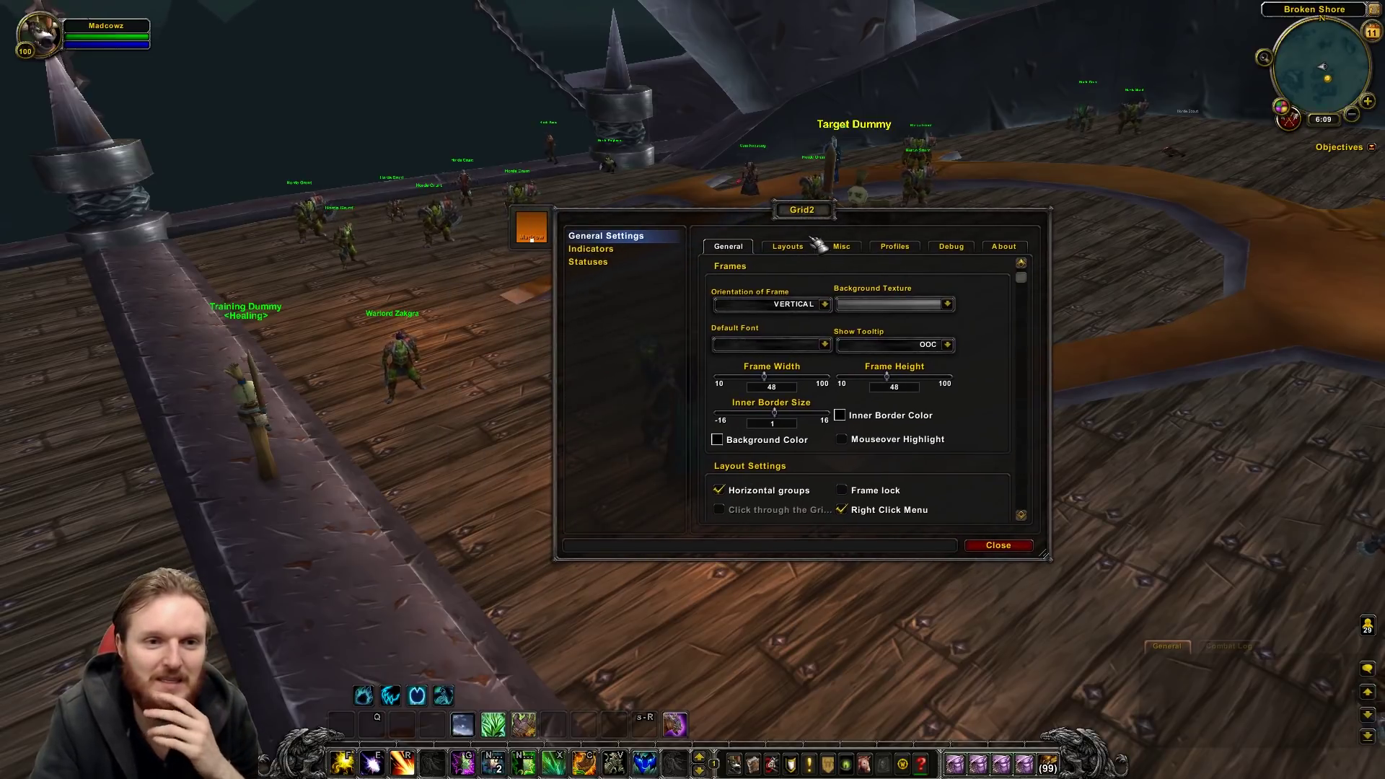
left_click(898, 248)
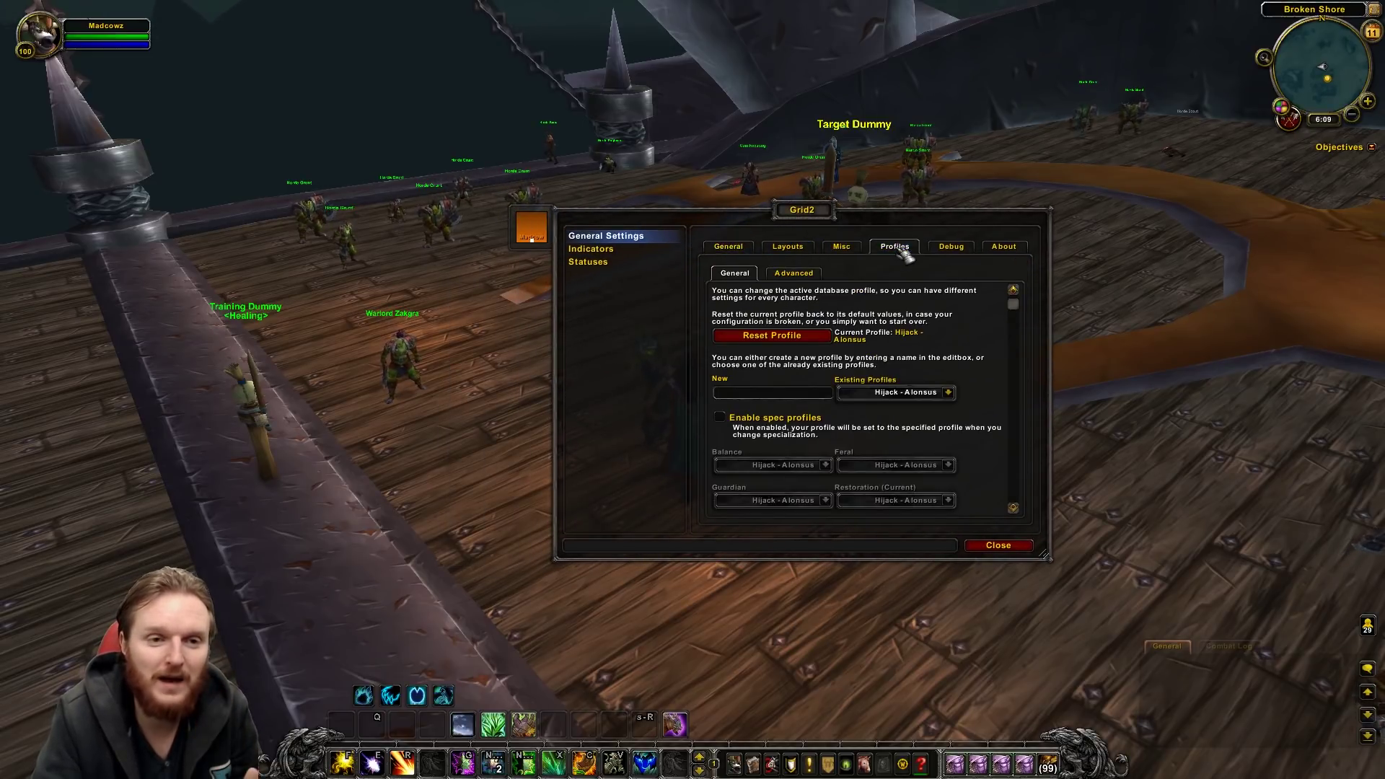
left_click(802, 275)
left_click_drag(814, 215, 802, 214)
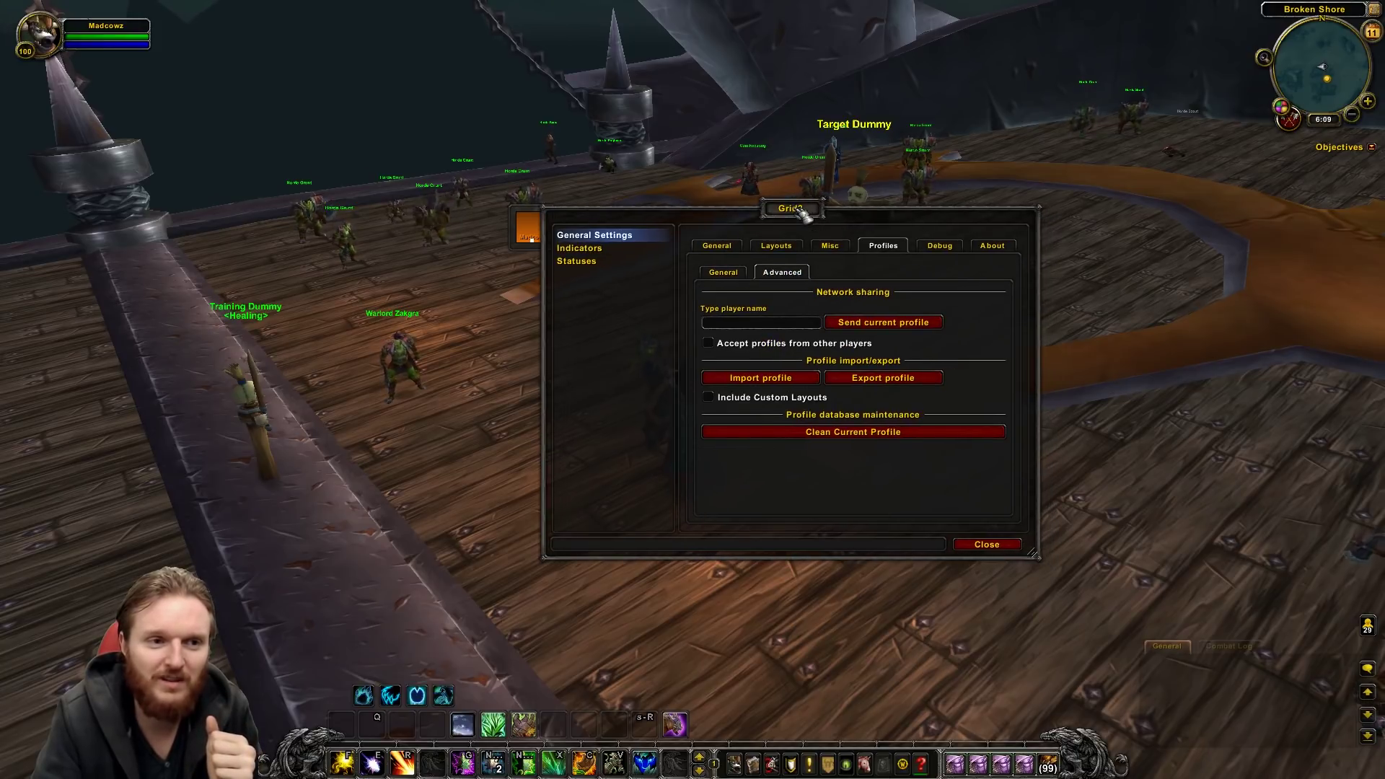
left_click(766, 380)
Paste the Resto Druid profile string into Grid2's import box and accept it.
left_click(629, 326)
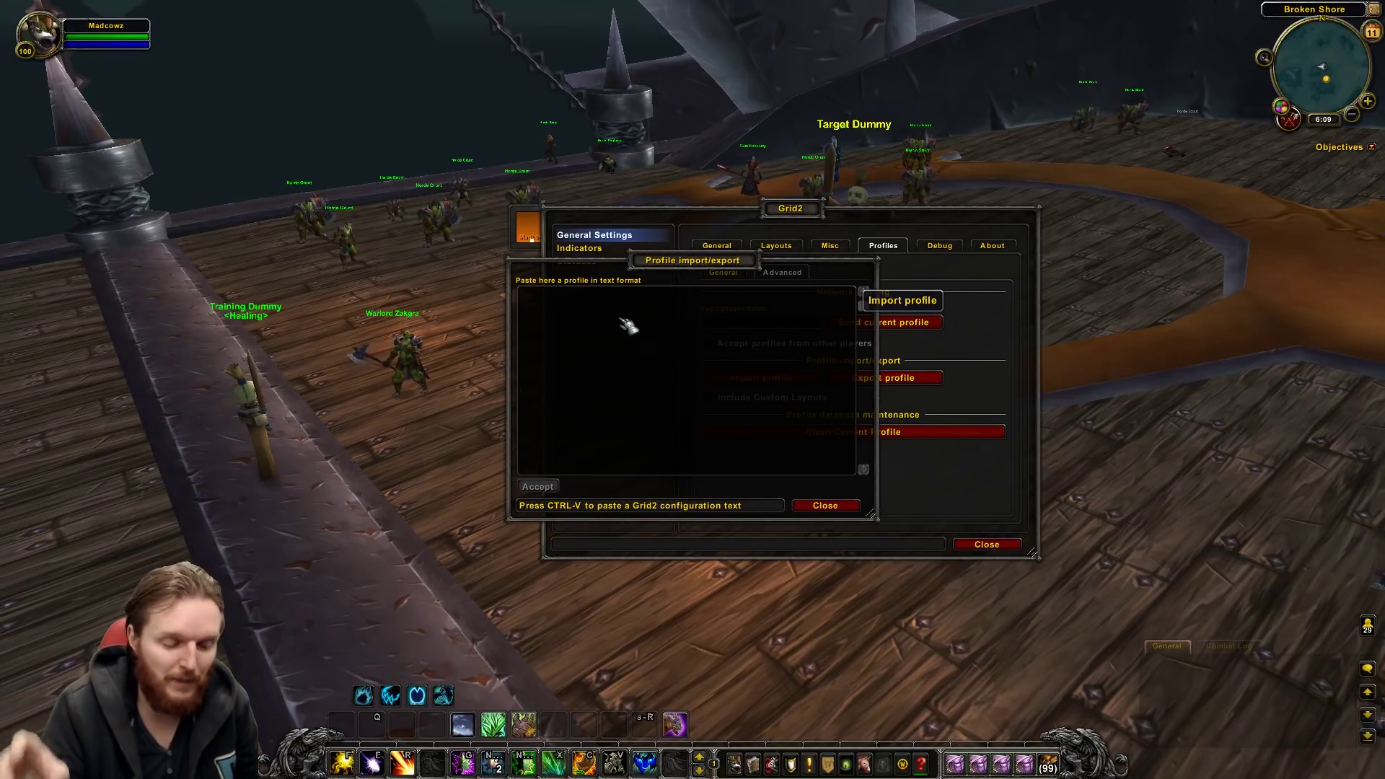
key("ctrl+v")
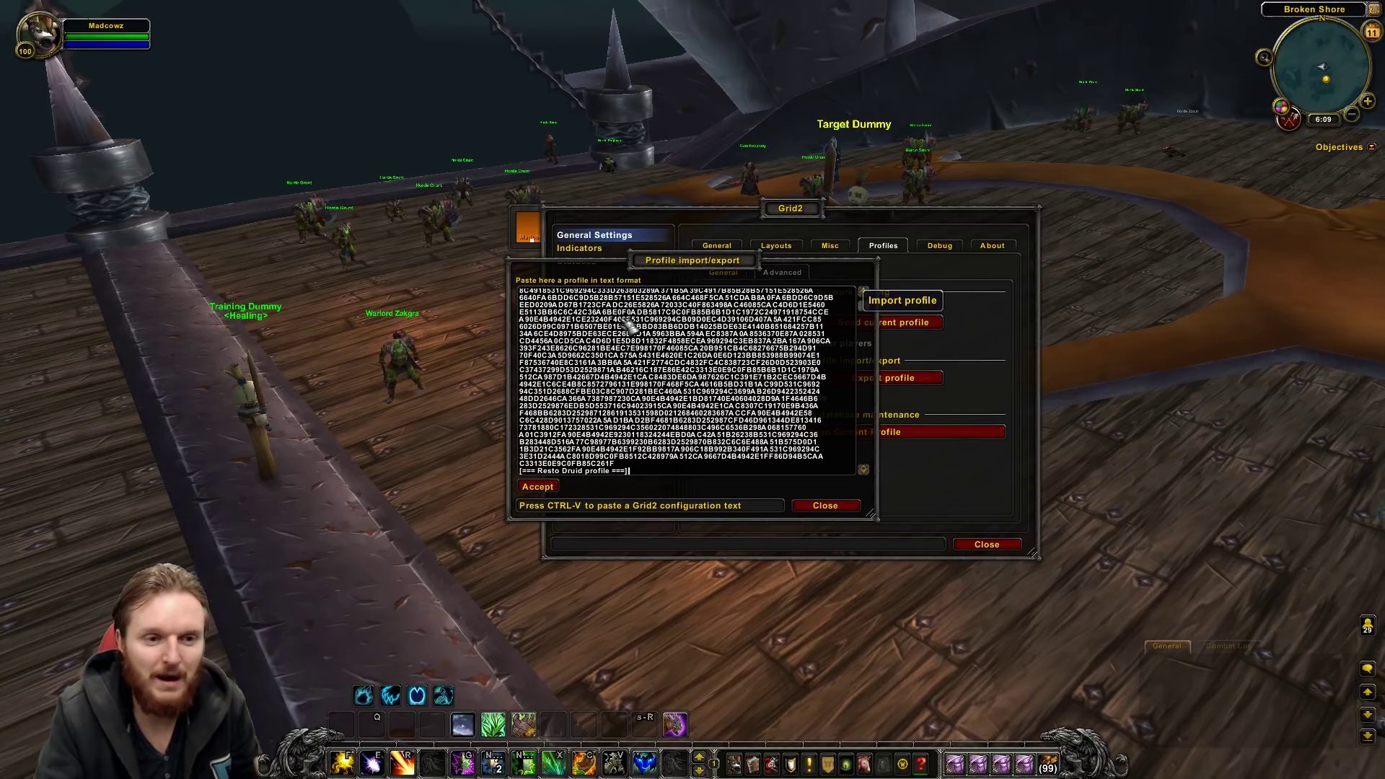
left_click(540, 491)
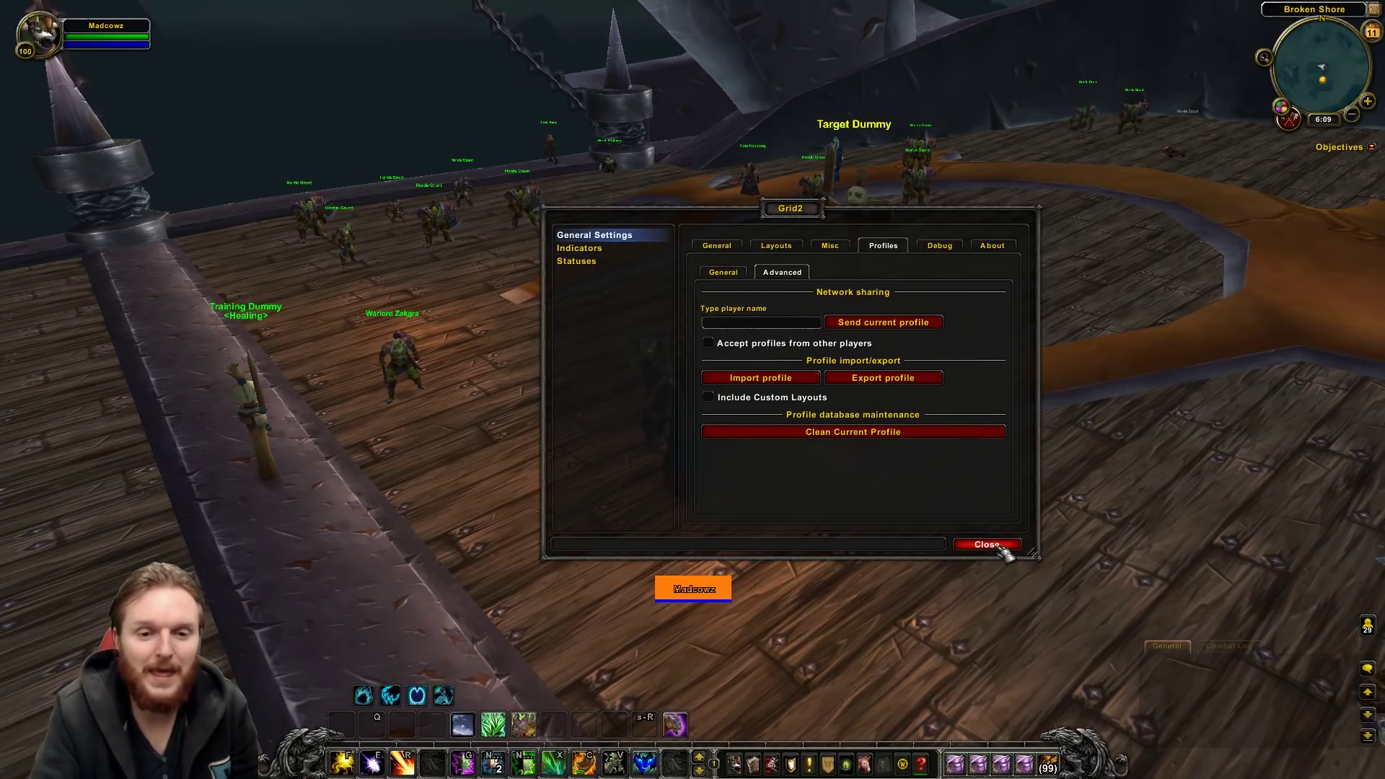
Open the health indicator's Layout options under Grid2's Indicators.
left_click(750, 247)
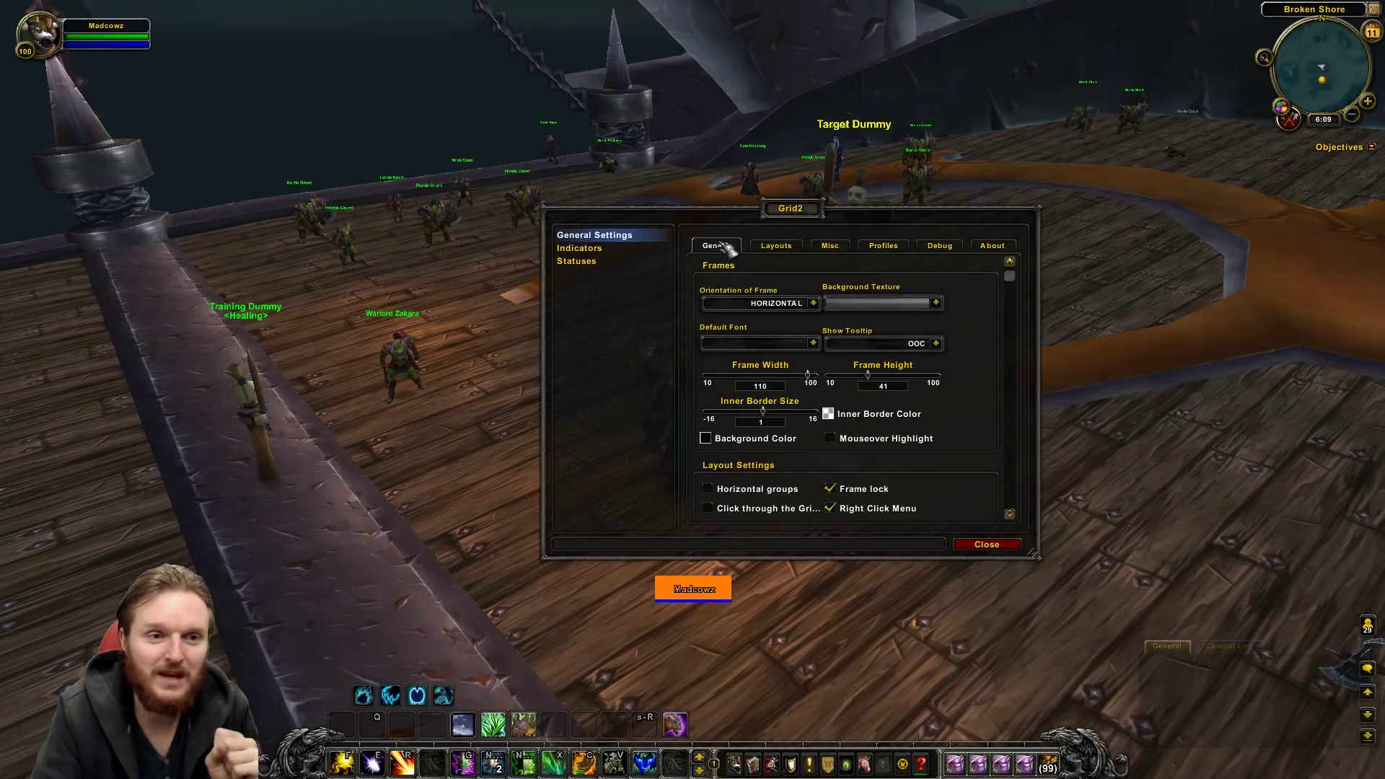
left_click(599, 253)
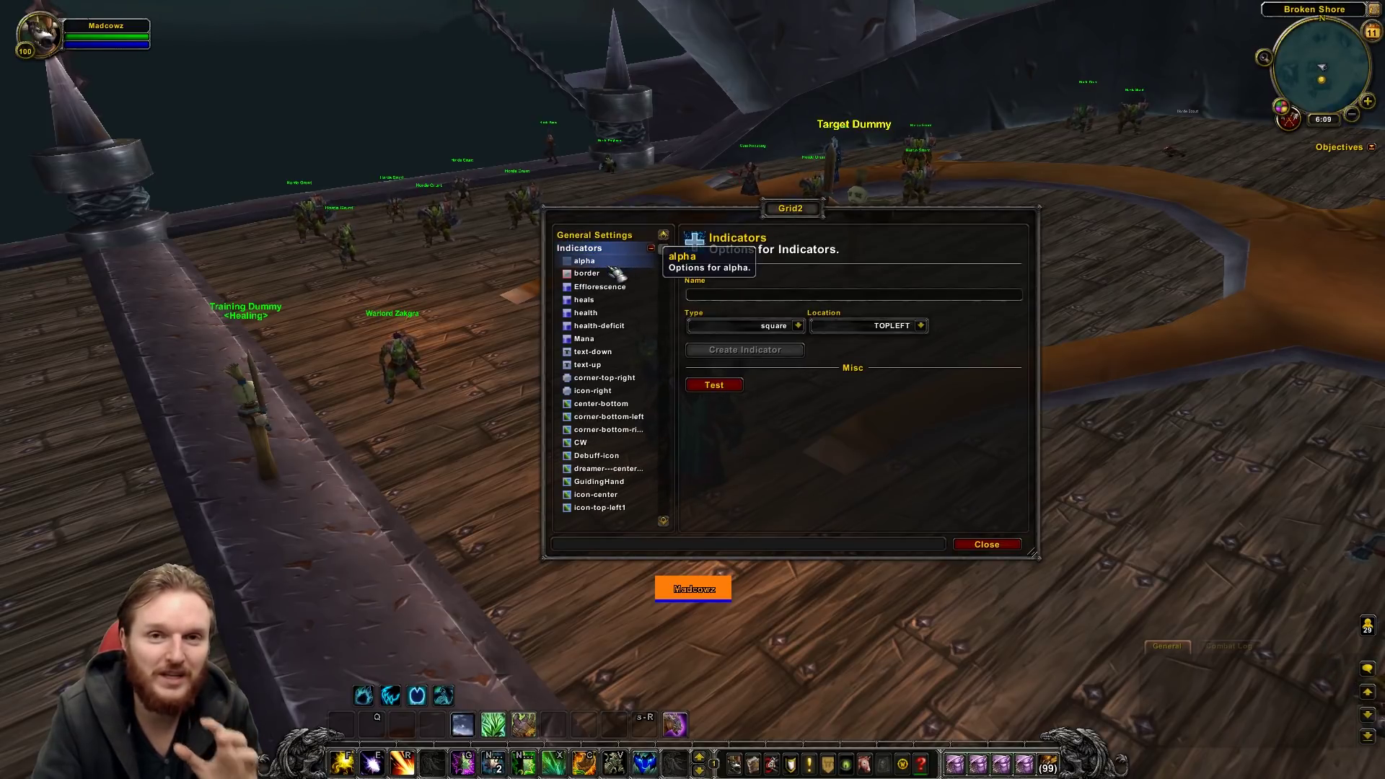
left_click(635, 236)
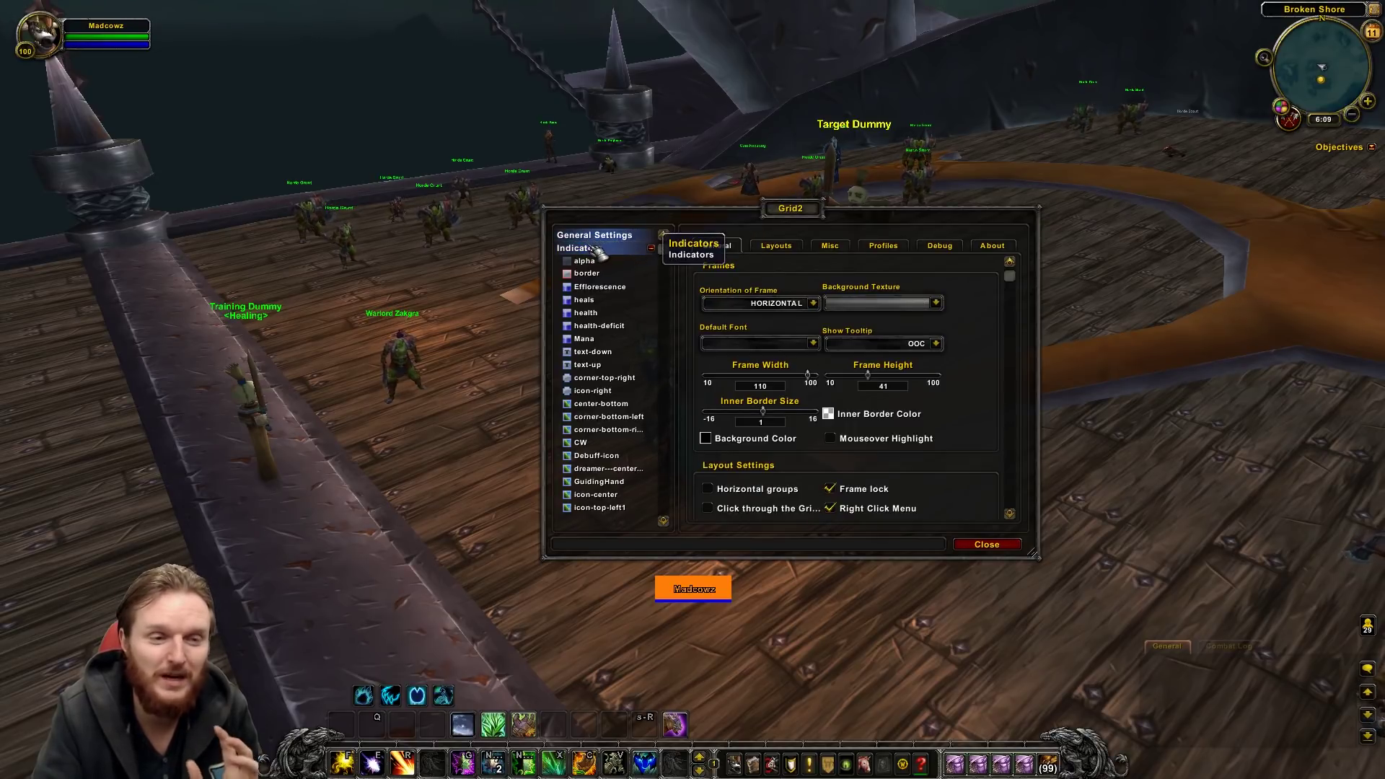
left_click(603, 250)
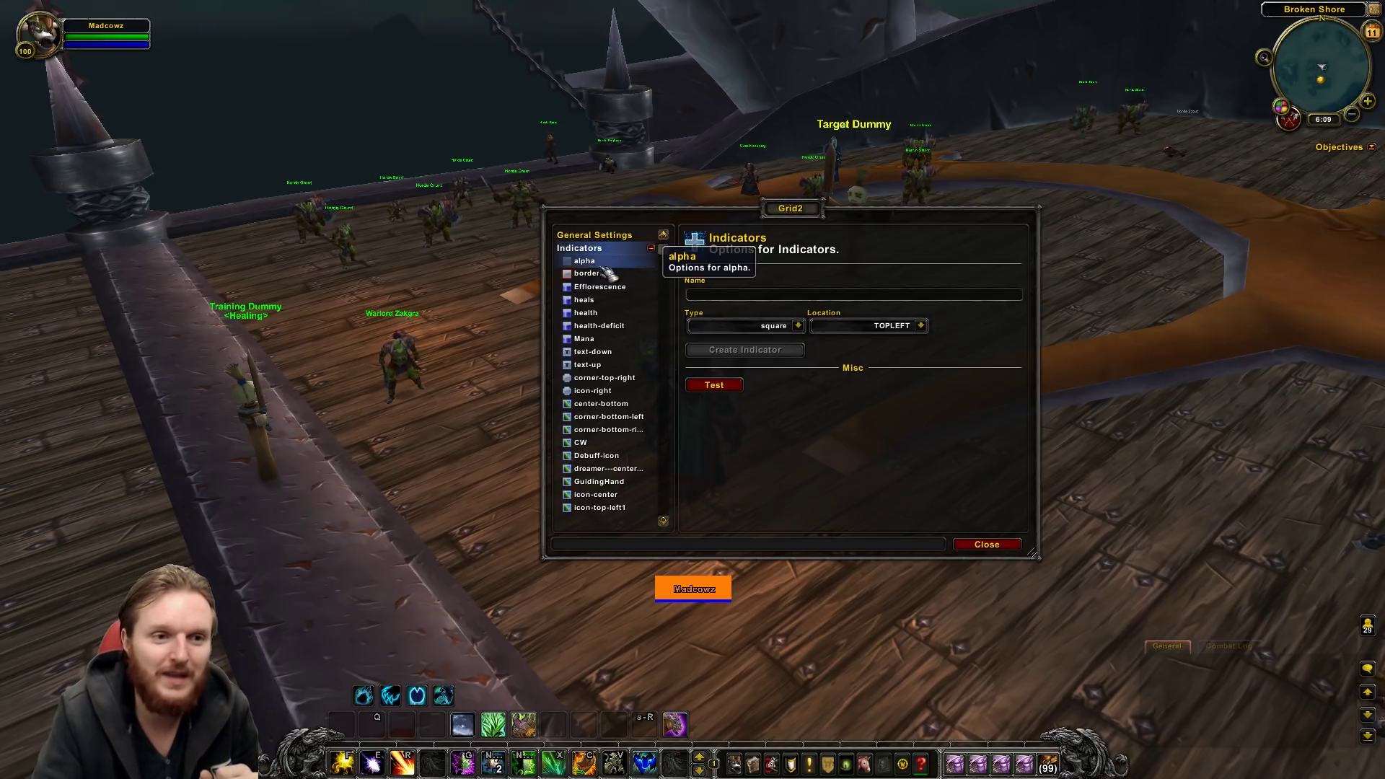
left_click(596, 315)
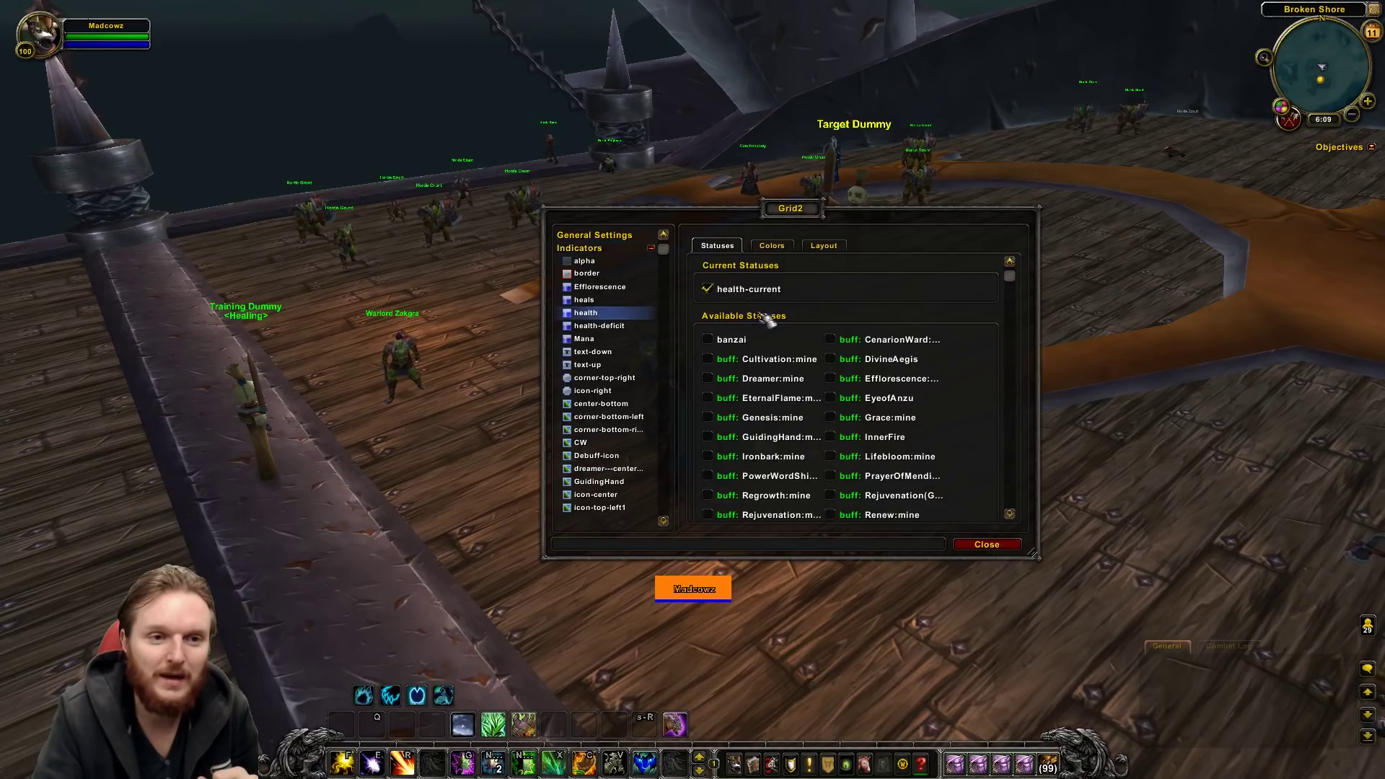
left_click(824, 246)
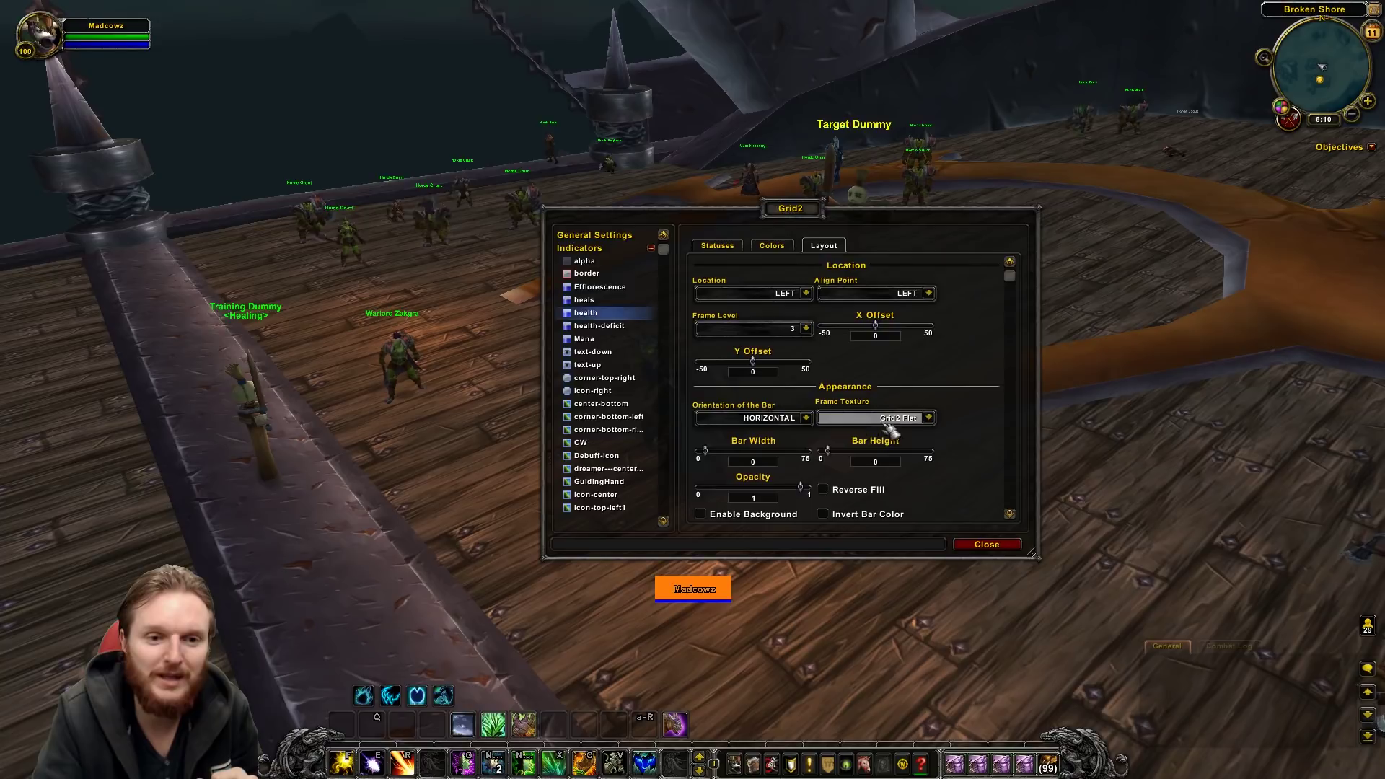
Try the Blizzard frame texture on the health bar, then revert to Grid2 Flat.
left_click(930, 418)
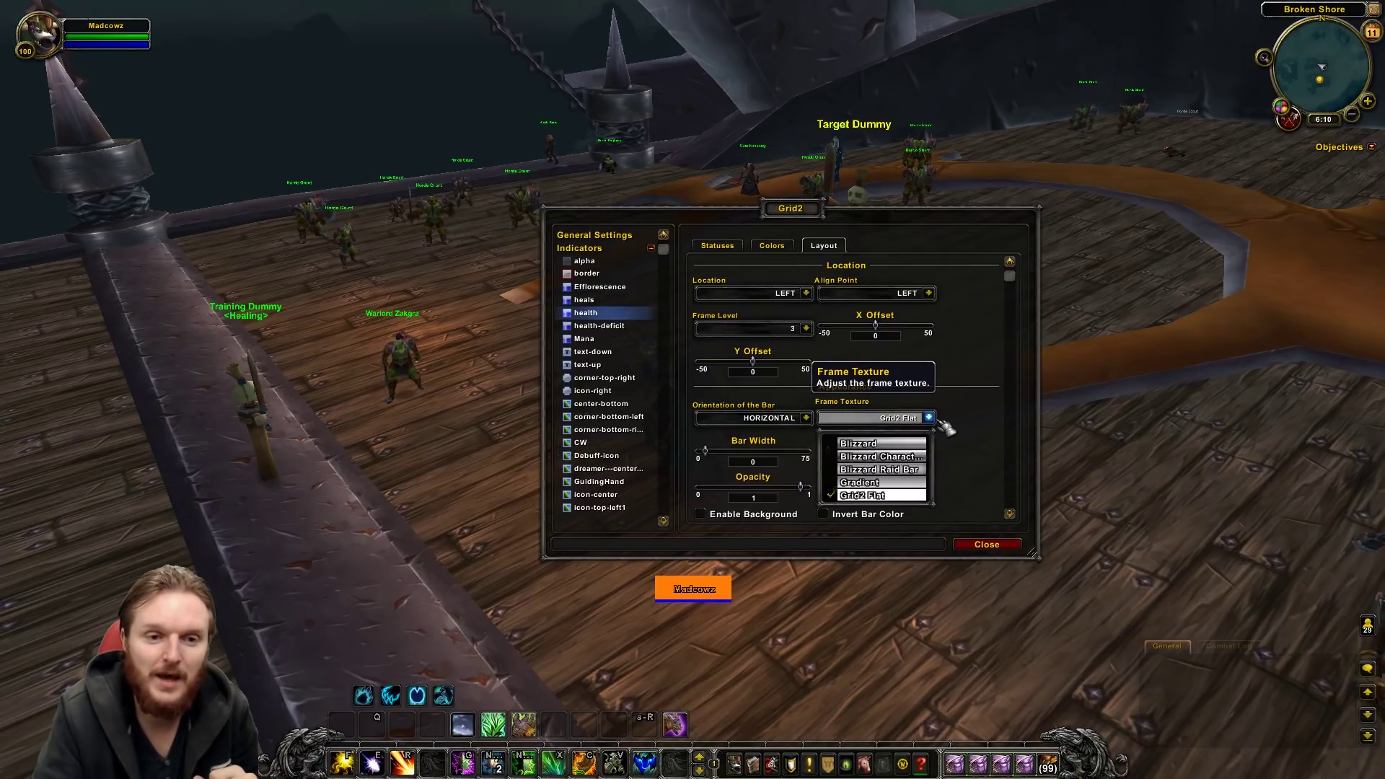
left_click(873, 448)
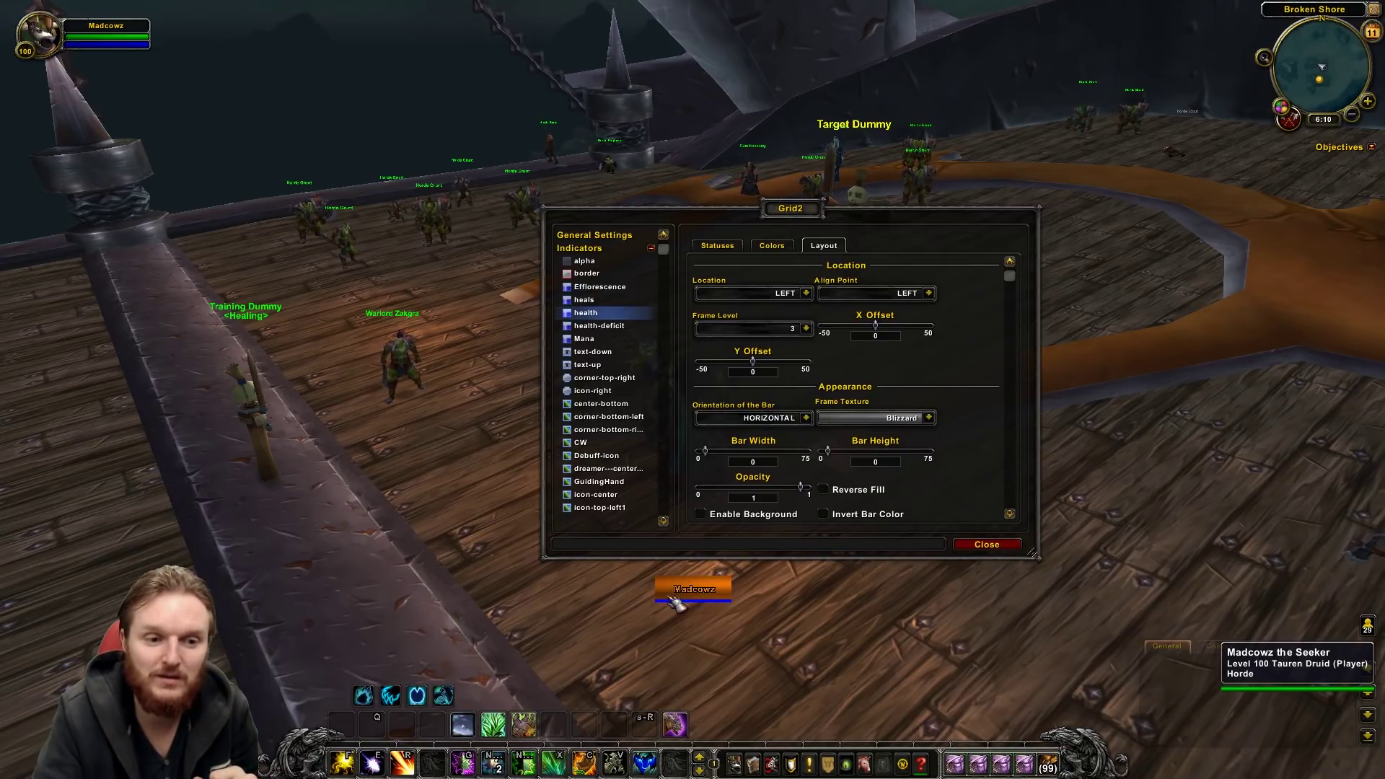
left_click(929, 418)
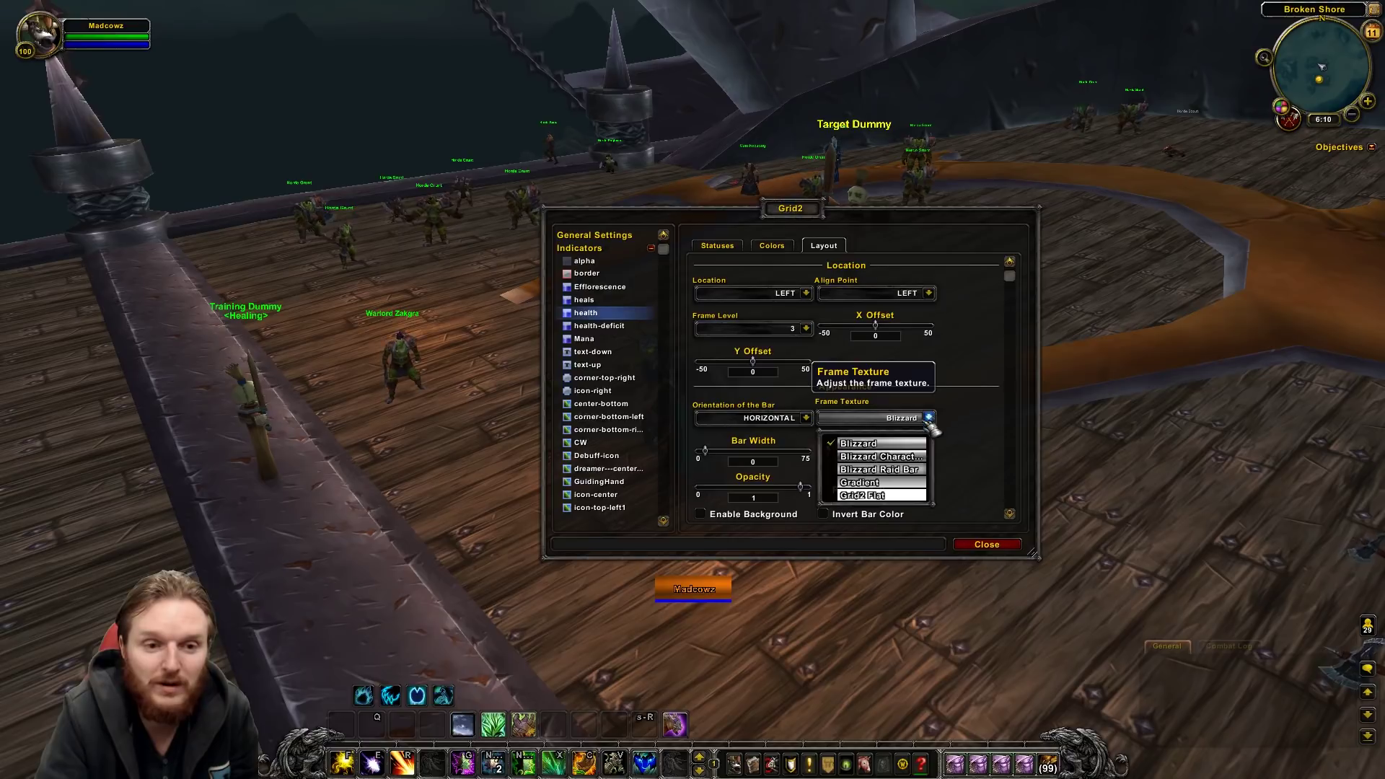
left_click(877, 496)
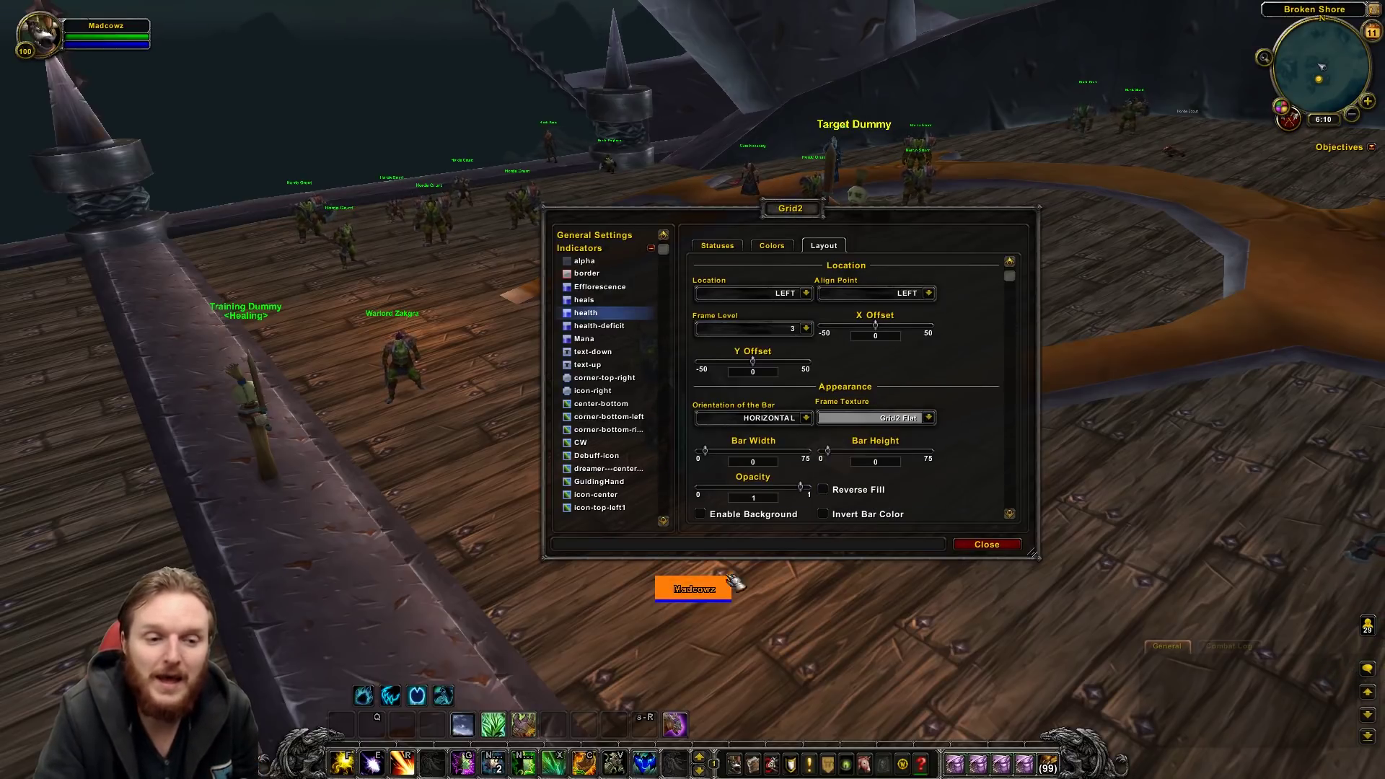
Review the font choices in the text-down indicator's Layout options.
left_click(601, 352)
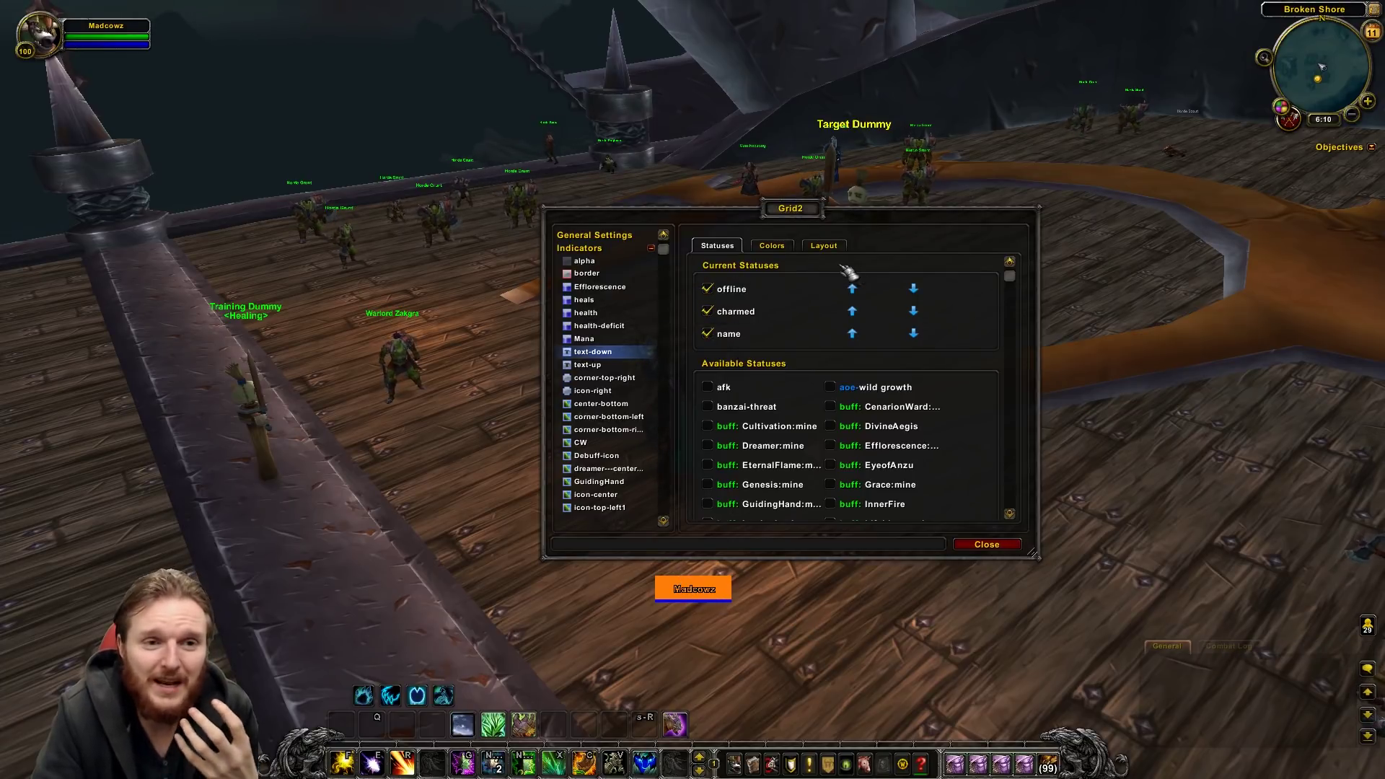
left_click(826, 246)
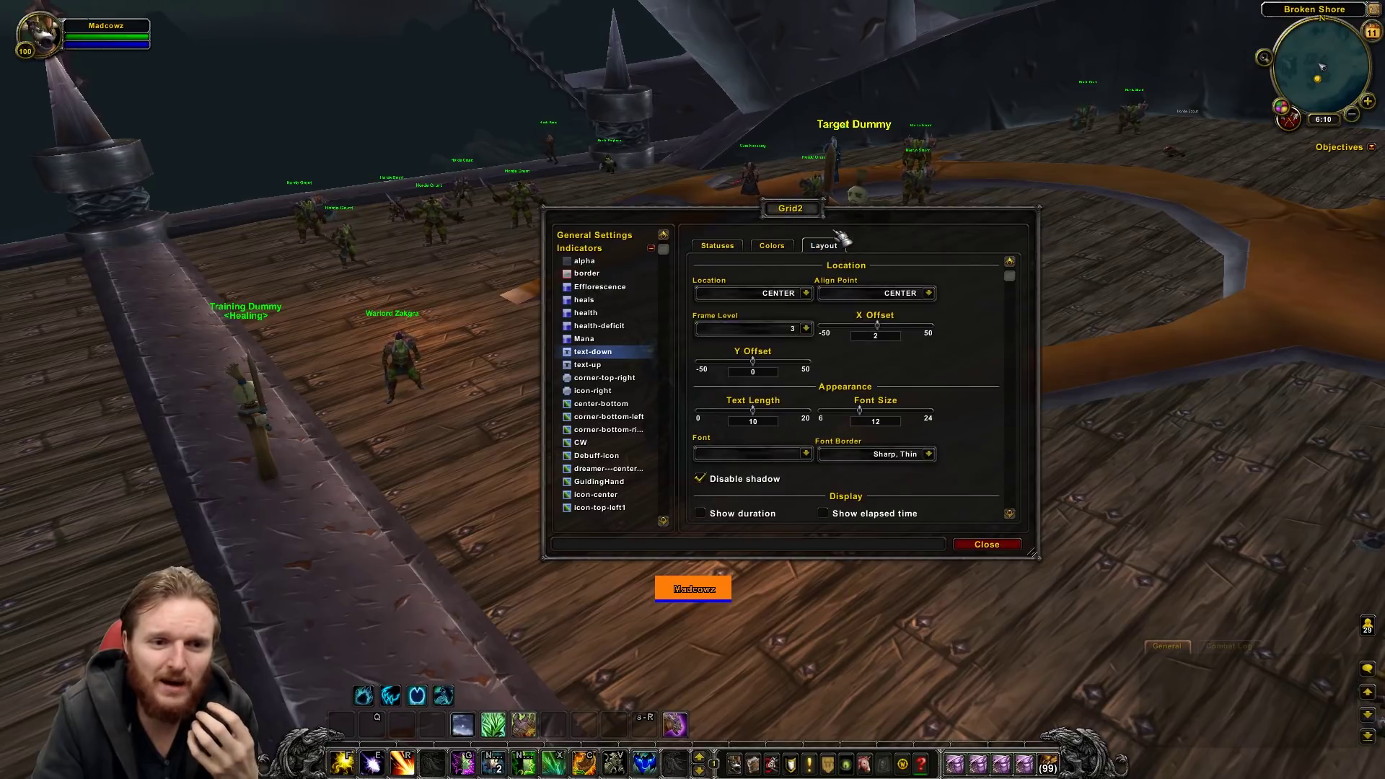
left_click(806, 455)
scroll(788, 485, "down", 1)
scroll(787, 480, "up", 1)
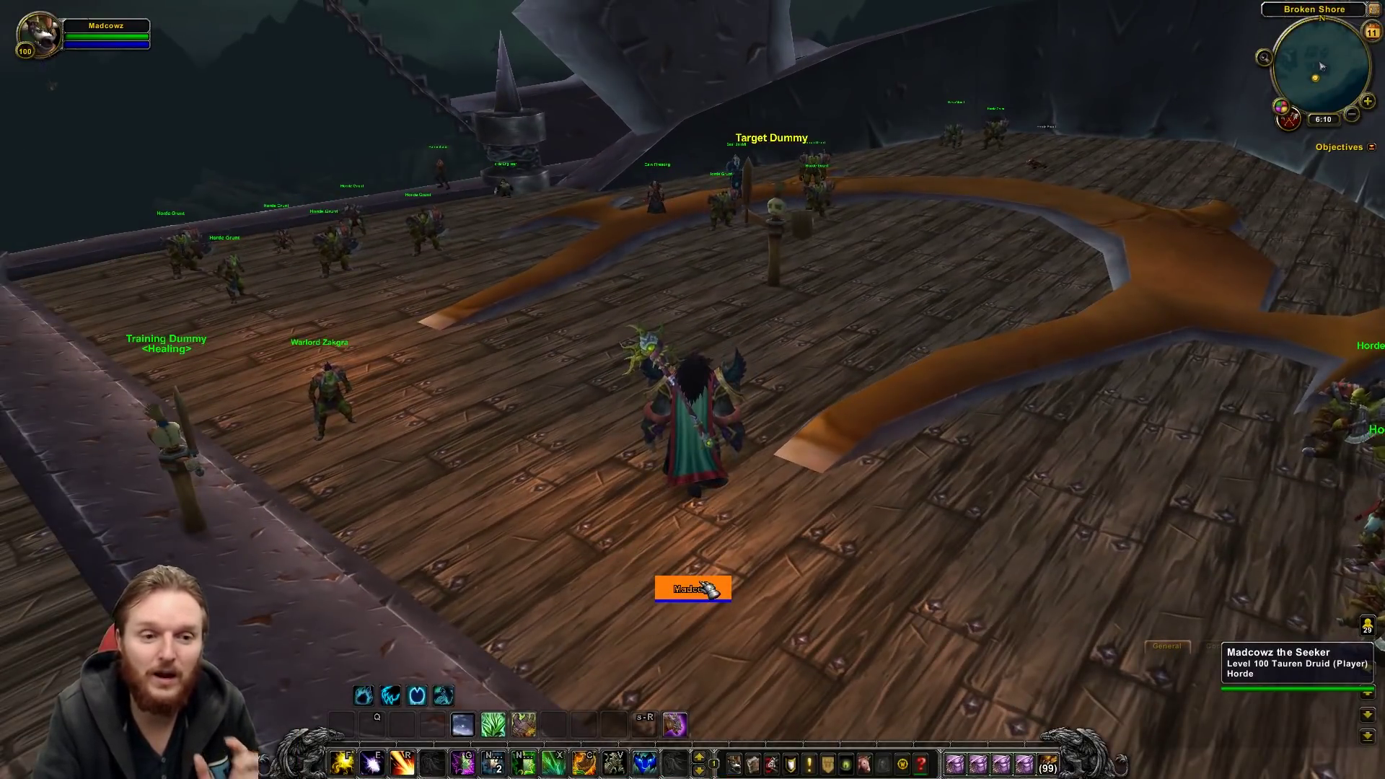
Put Rejuvenation, Lifebloom and Ironbark on your own character, then bring up the Game Menu.
left_click_drag(596, 609, 729, 626)
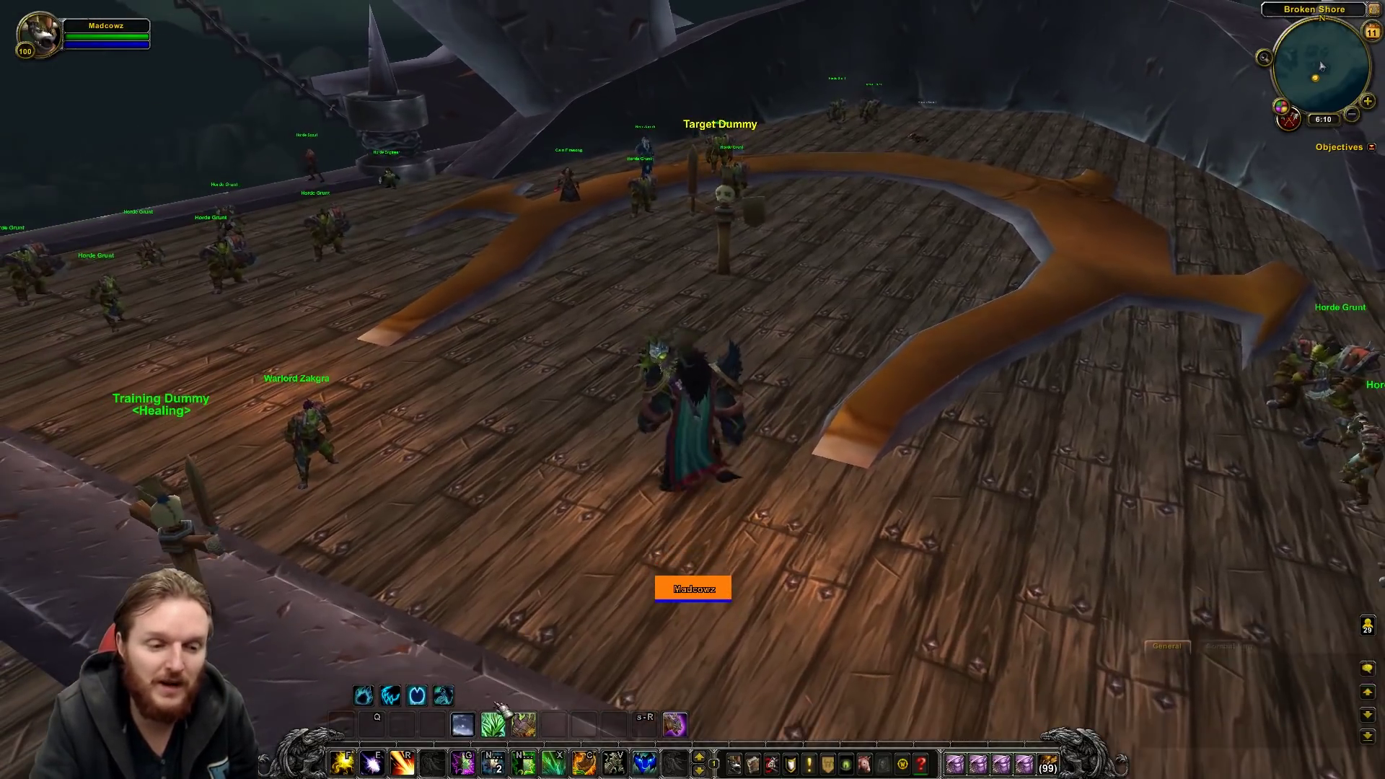
left_click(467, 763)
left_click(468, 764)
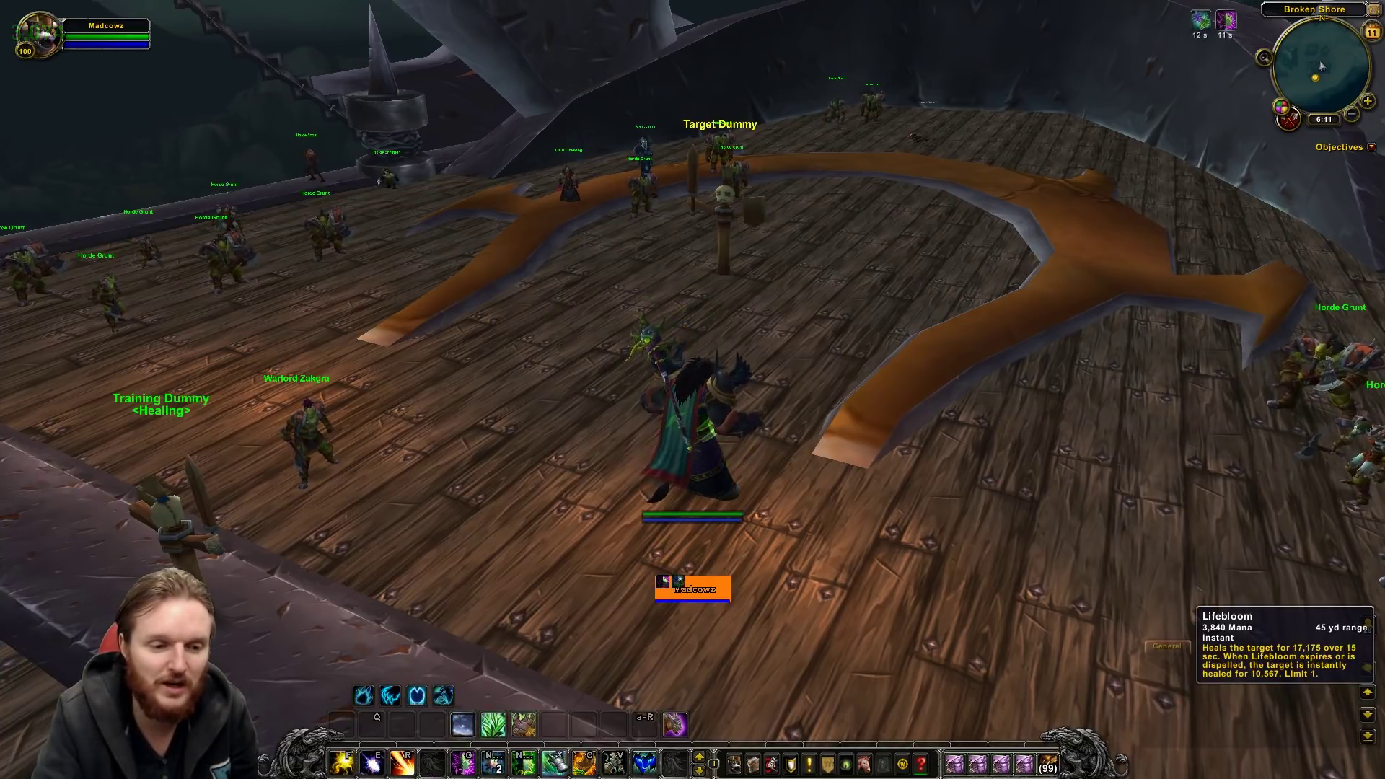
left_click(534, 761)
left_click(535, 730)
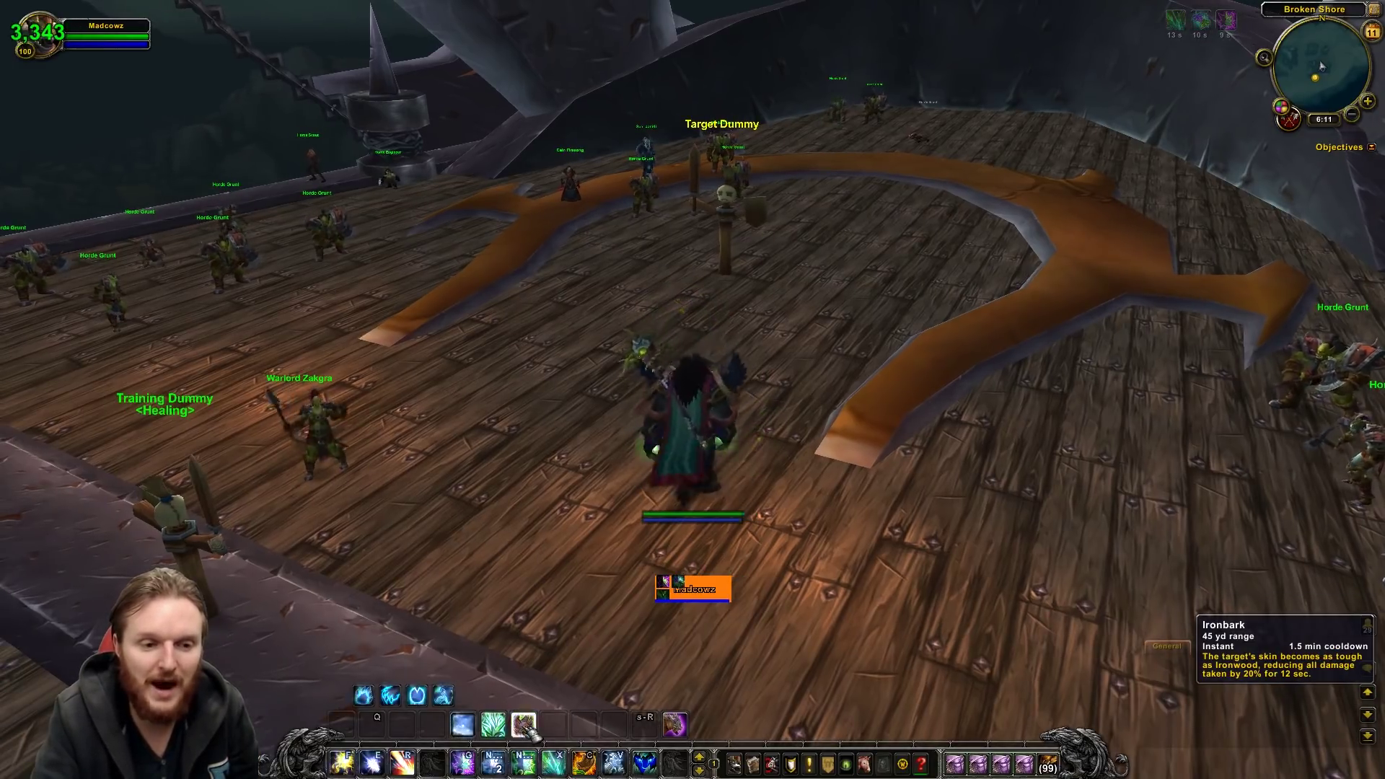
left_click(696, 595)
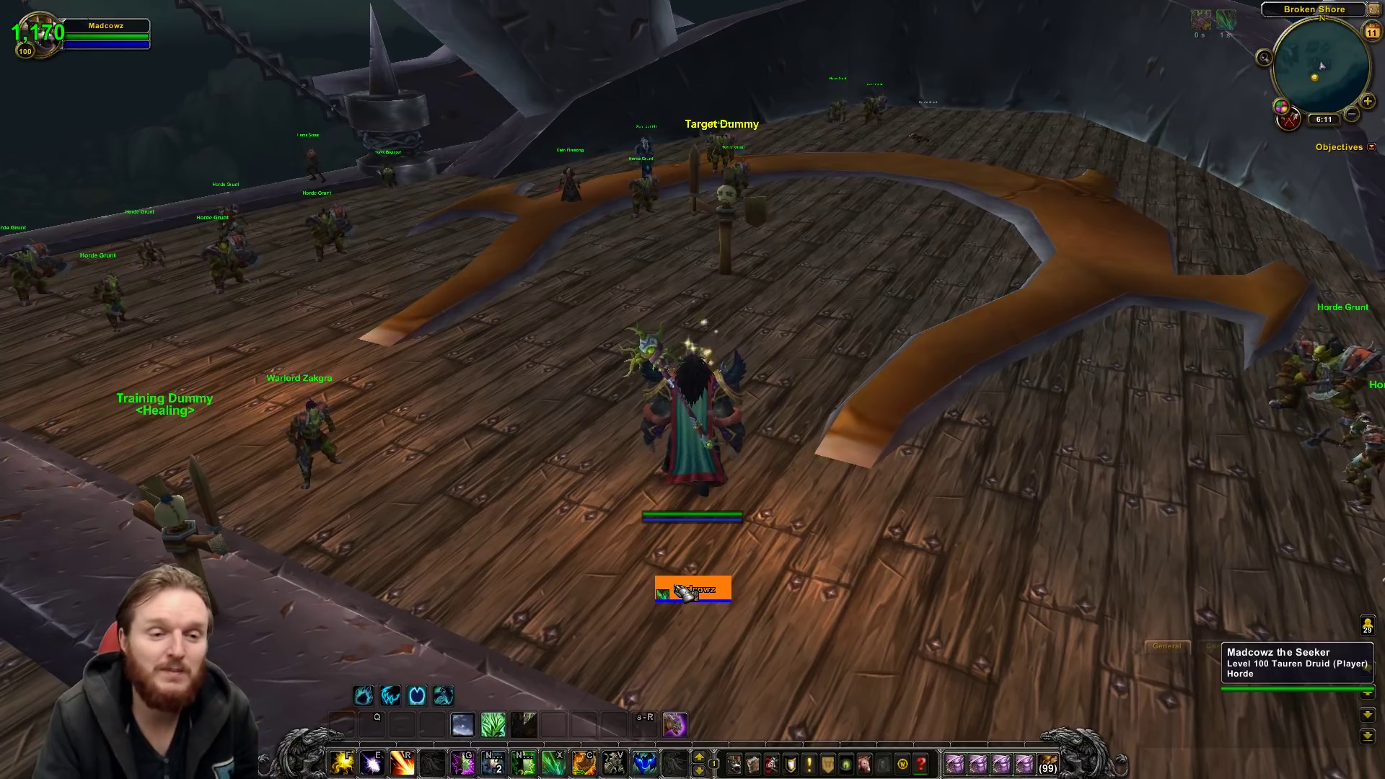
key("Escape")
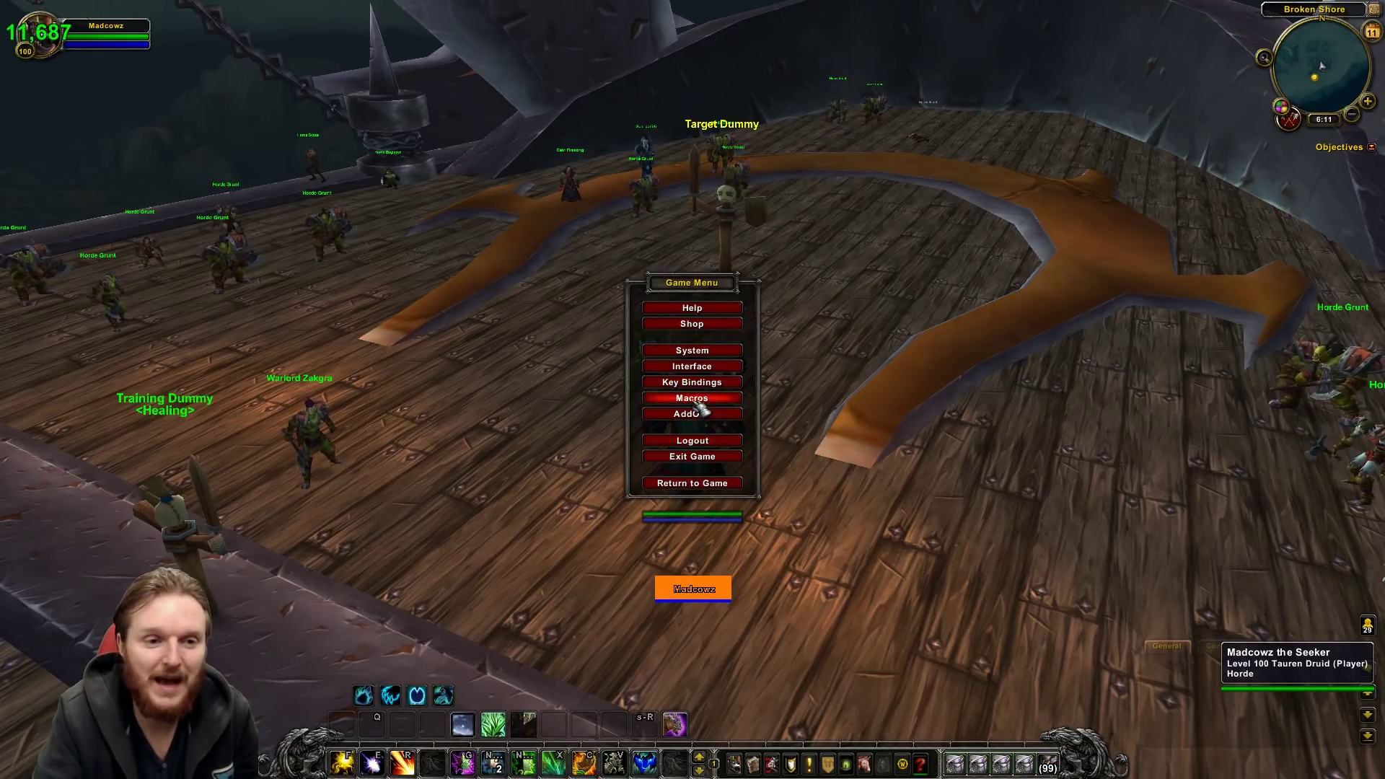
Enable OmniCC and OmniCC Config for this character in the AddOn List and reload the UI.
left_click(696, 413)
left_click(616, 232)
left_click(570, 268)
scroll(652, 340, "down", 15)
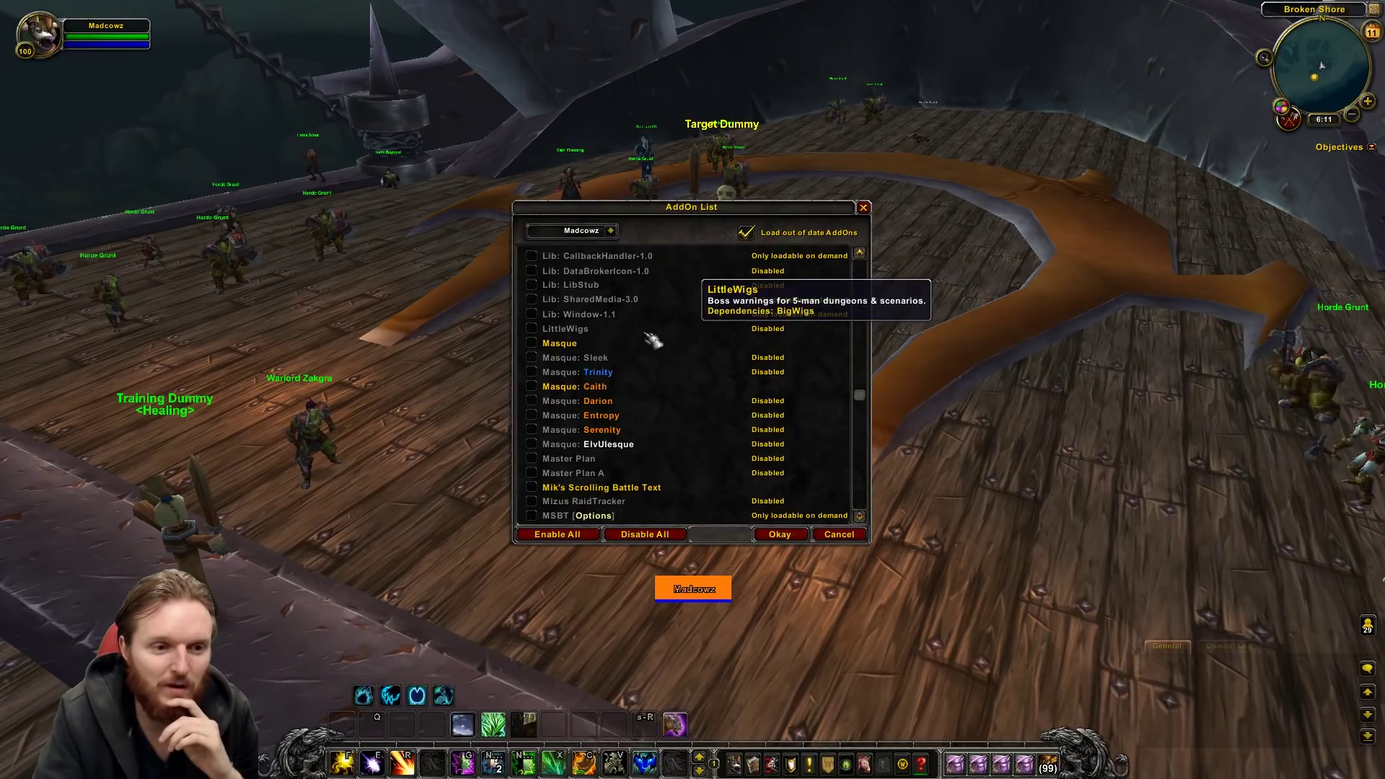
scroll(652, 340, "down", 8)
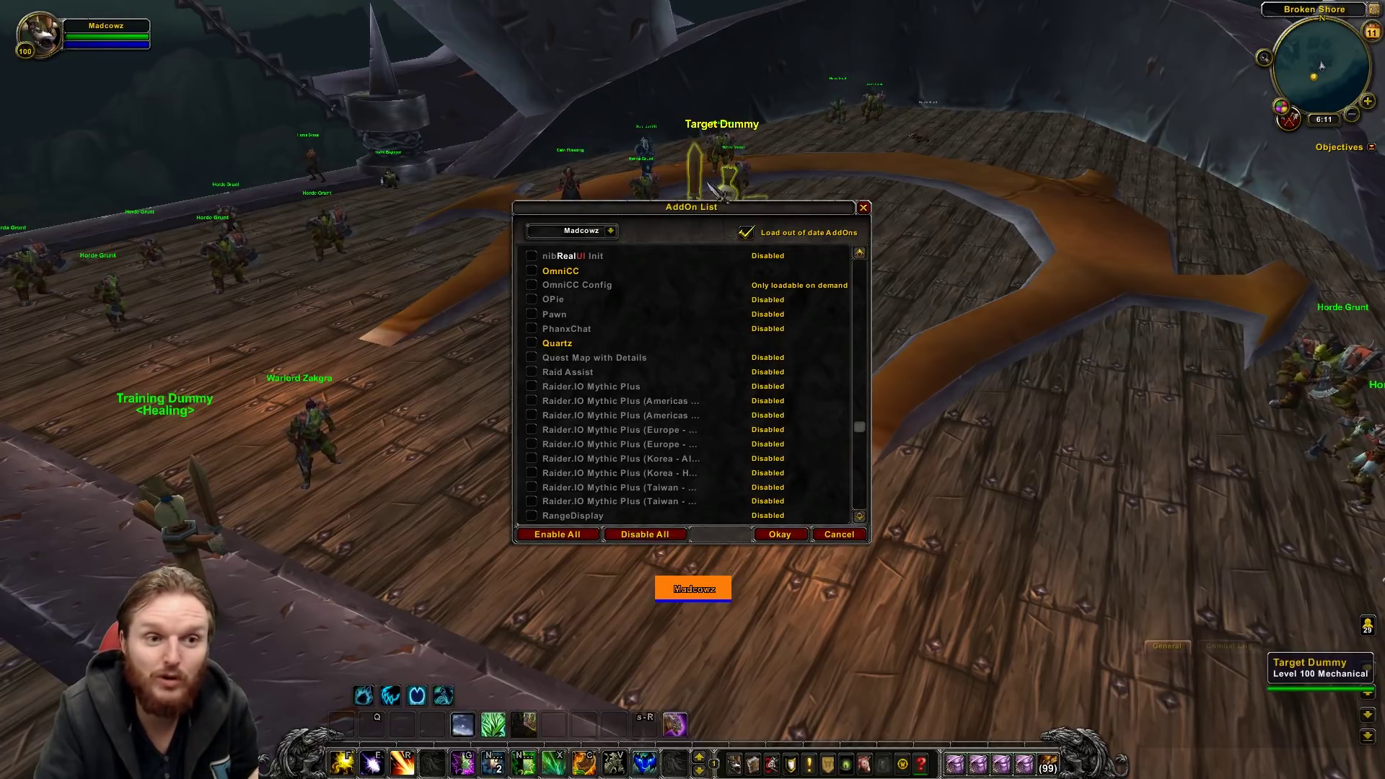
left_click(532, 271)
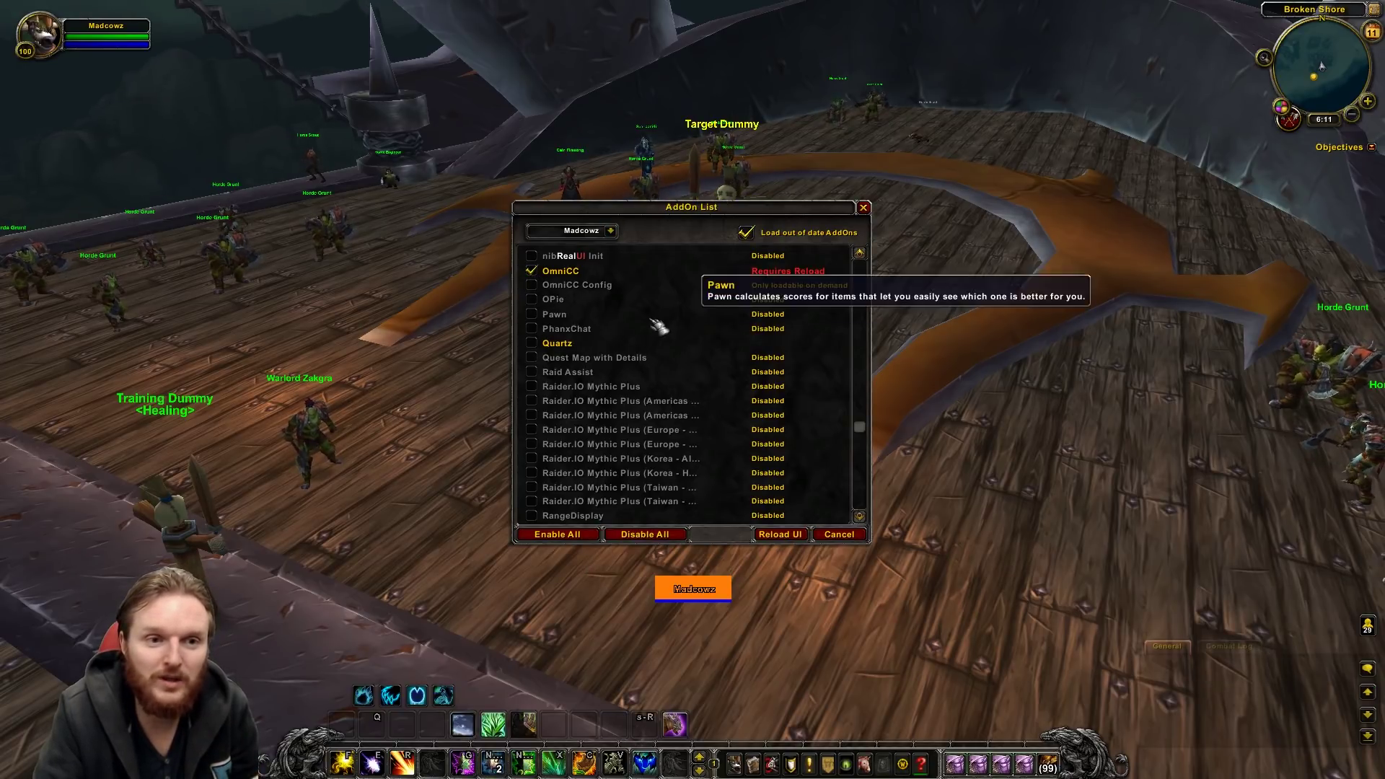
left_click(531, 285)
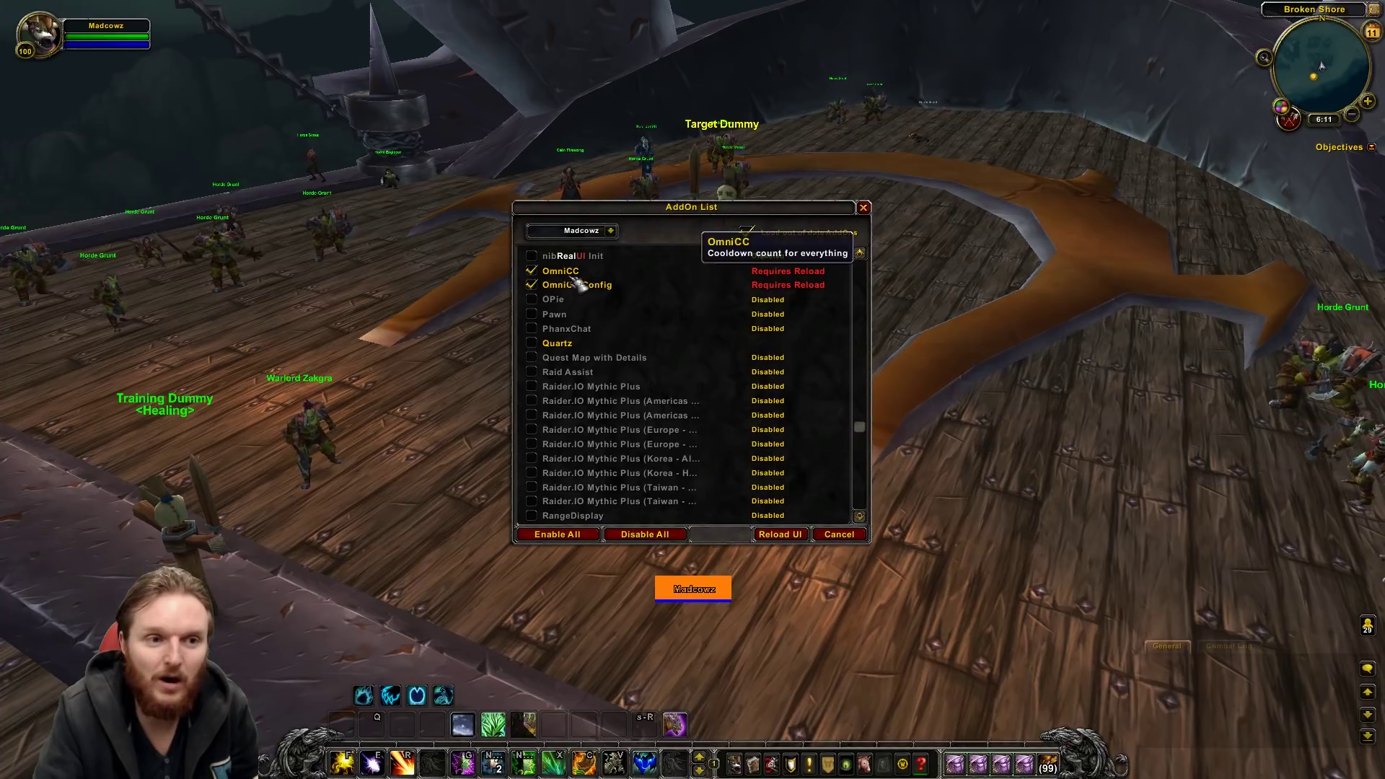
left_click(780, 534)
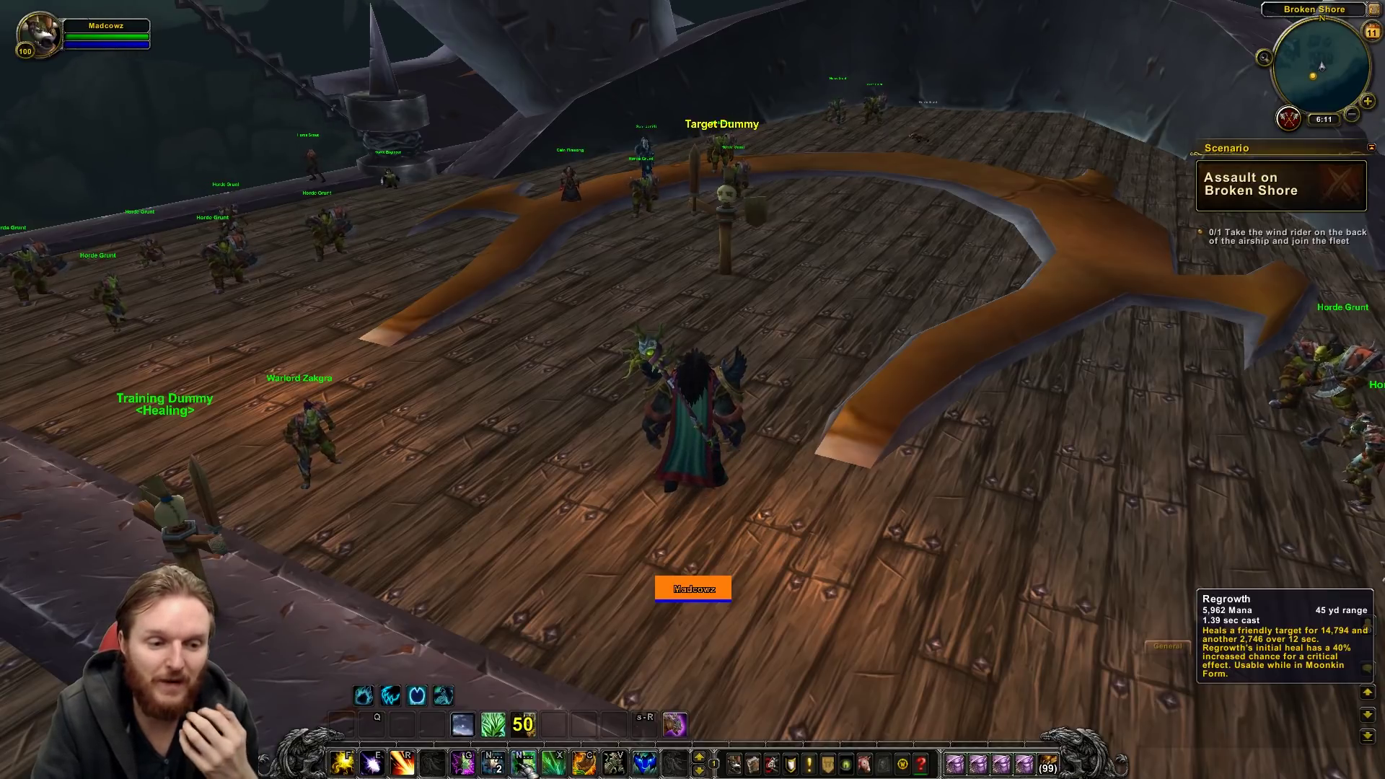
Cast Lifebloom, Rejuvenation and a second heal-over-time on yourself, then channel Tranquility.
left_click(553, 762)
left_click(467, 763)
left_click(468, 764)
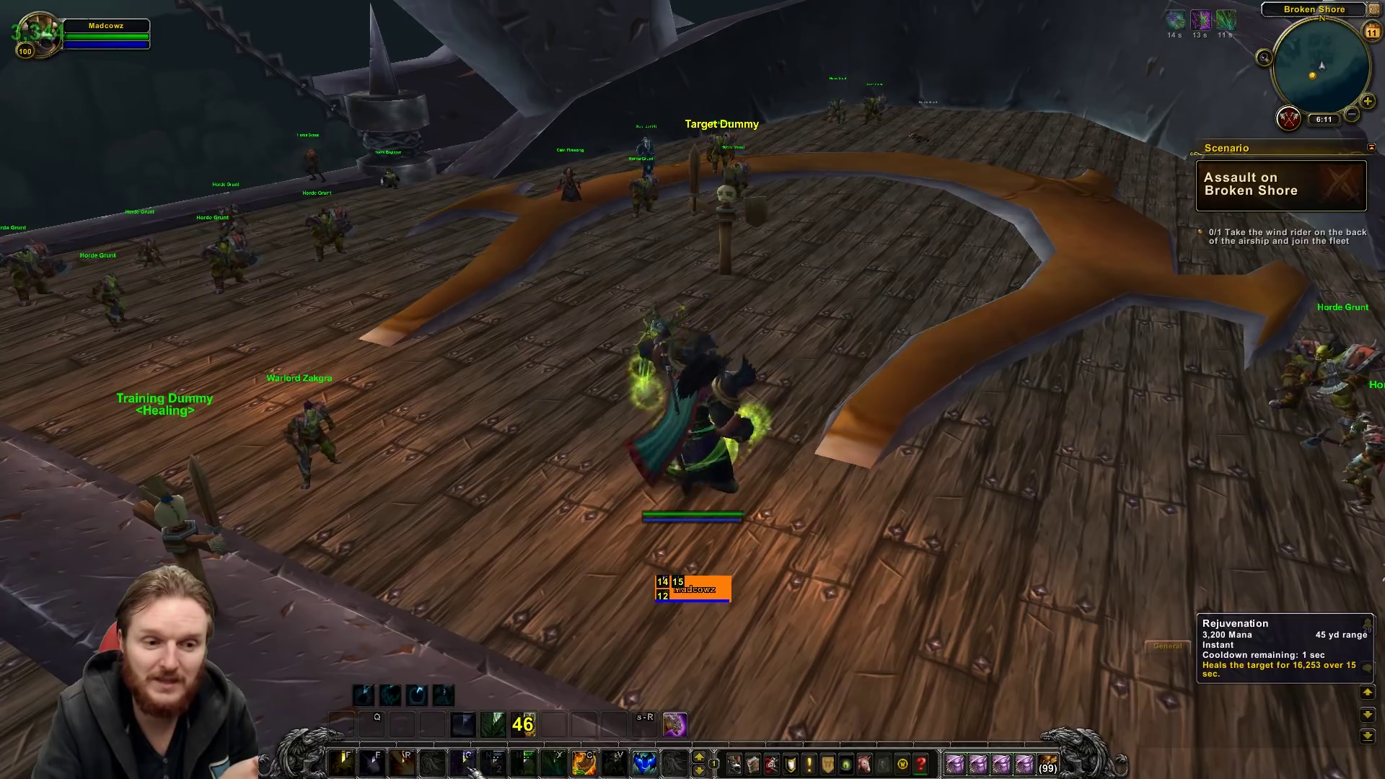
key("a")
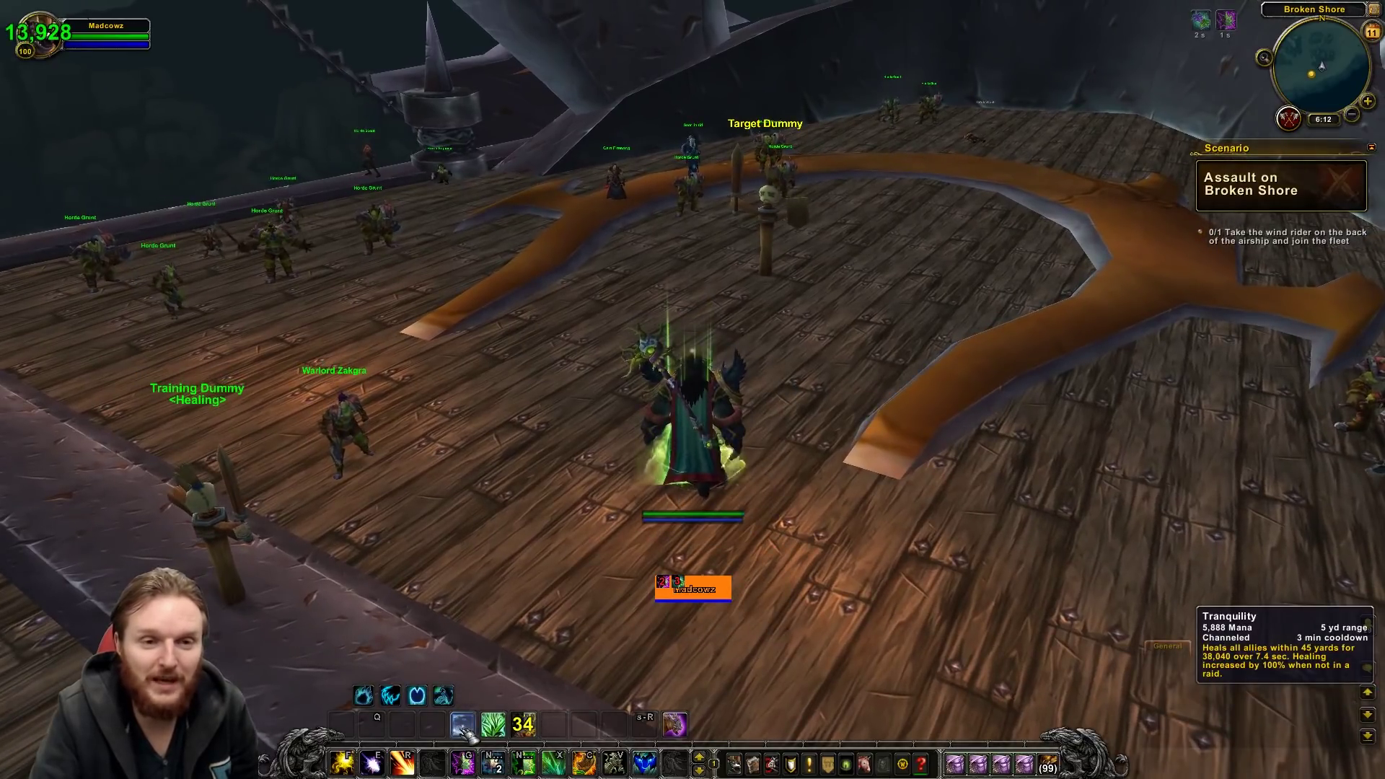
left_click(462, 725)
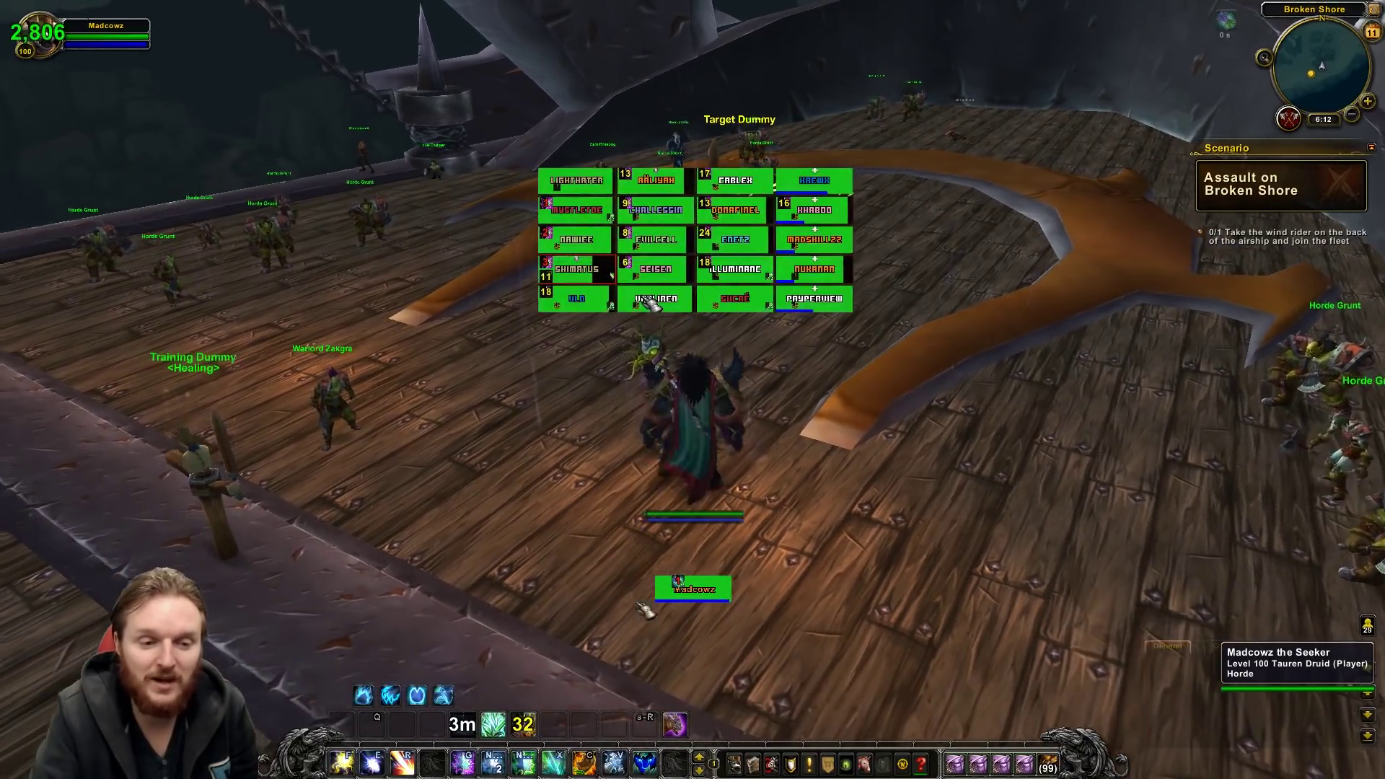
Turn to end the Tranquility channel and enter /grid2 in chat.
key("a")
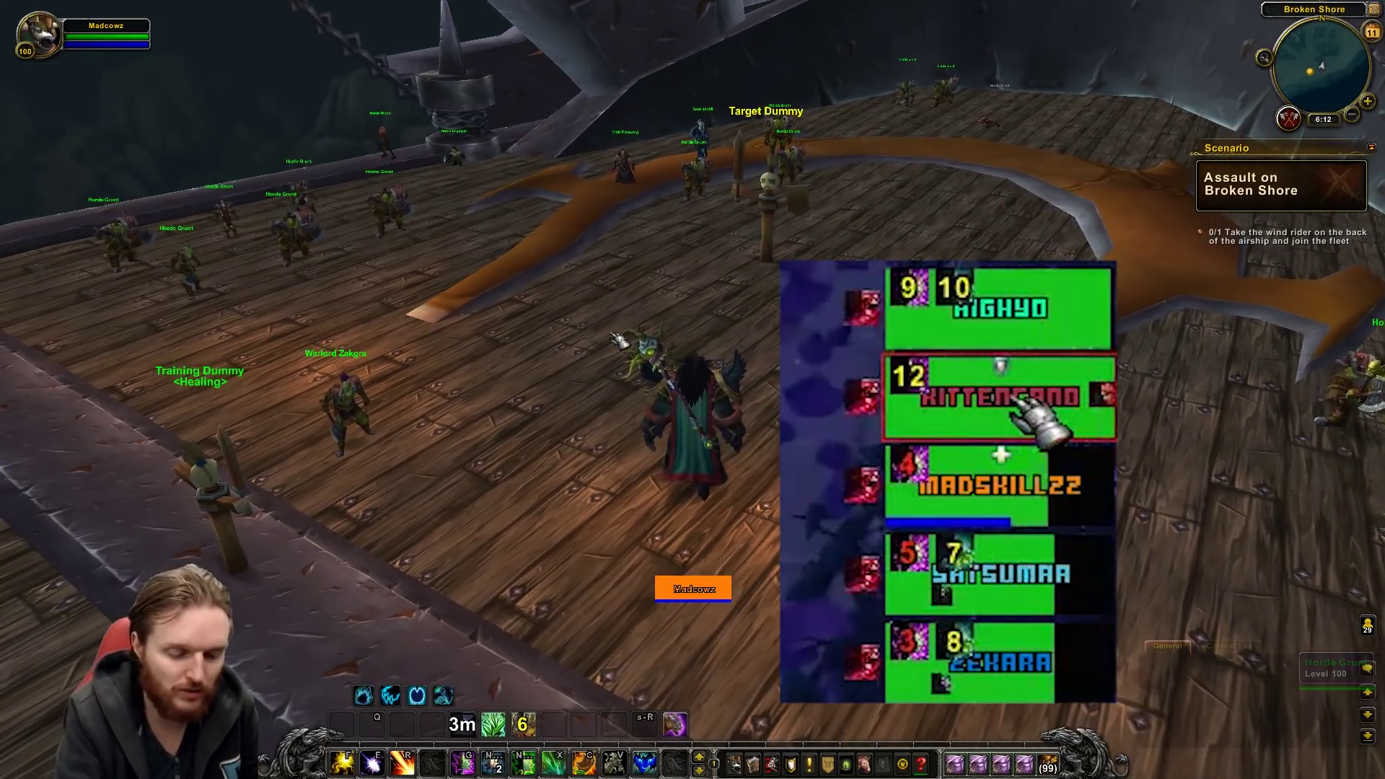
type("/grid2")
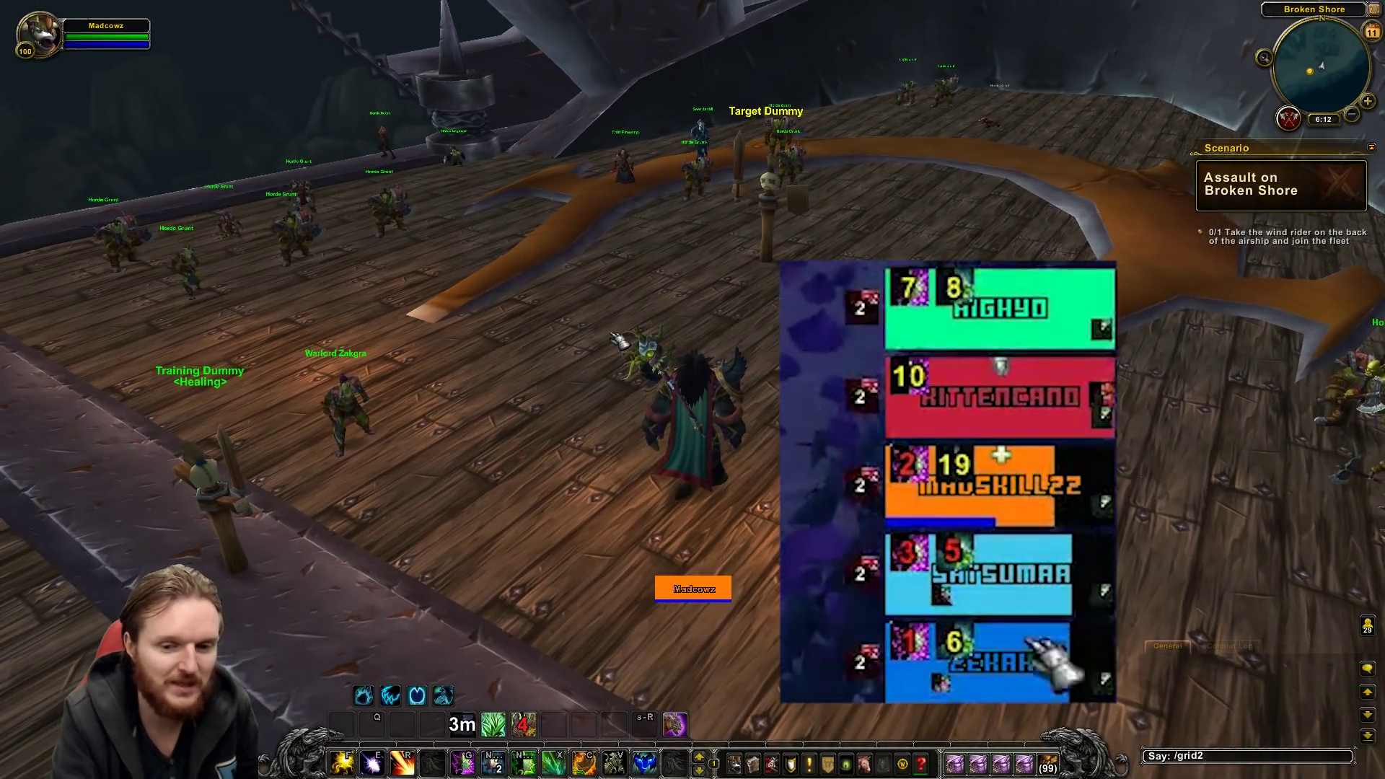
Open Grid2 options and go to the Statuses > Debuffs > Raid Debuffs General Settings, toggling Legion.
key("Return")
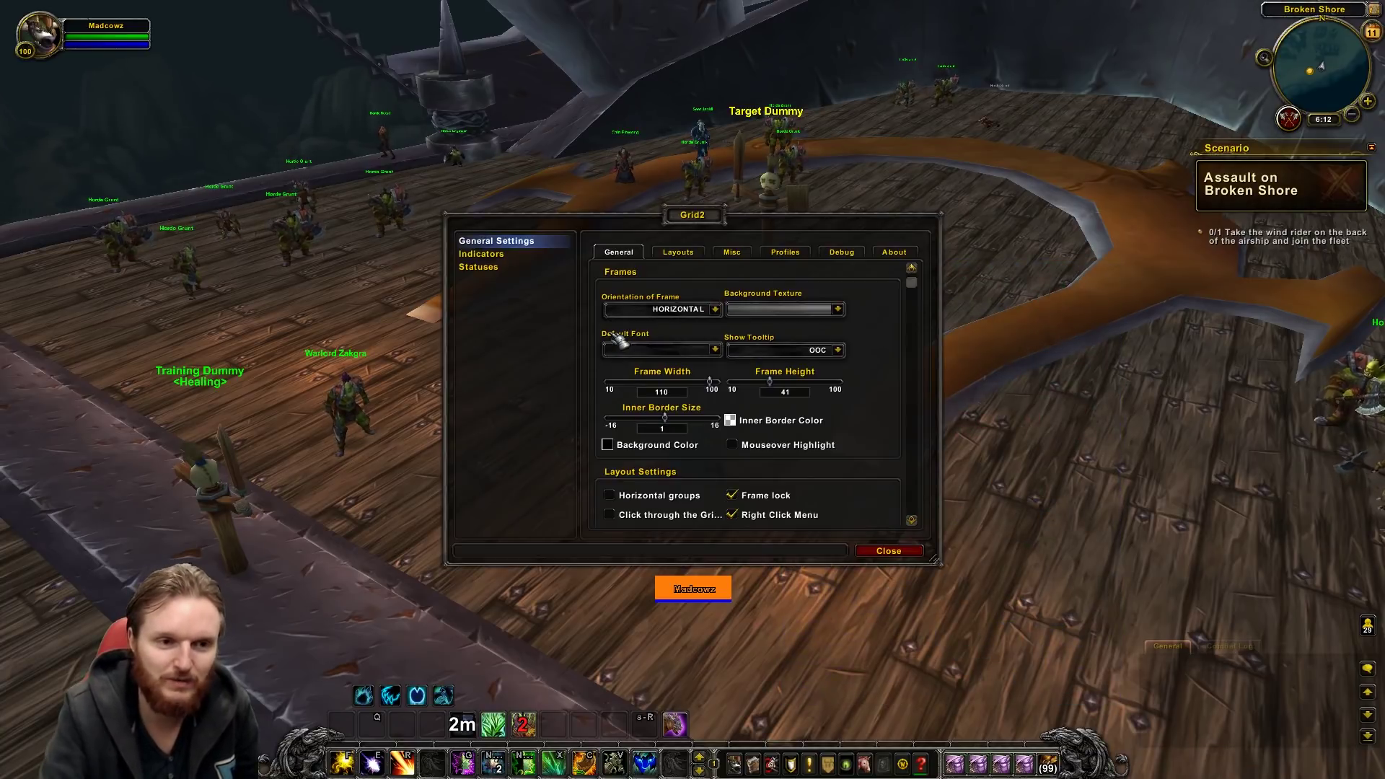
left_click(516, 274)
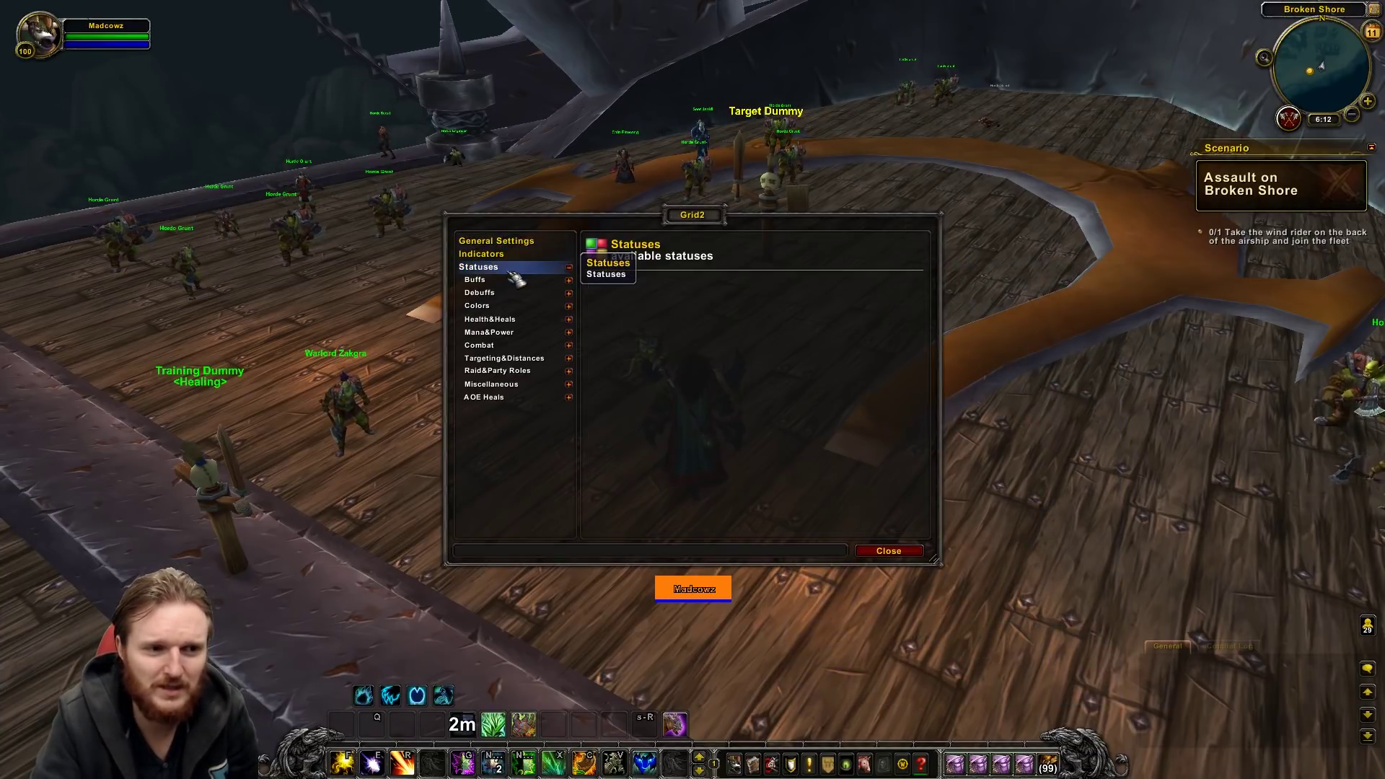
left_click(520, 293)
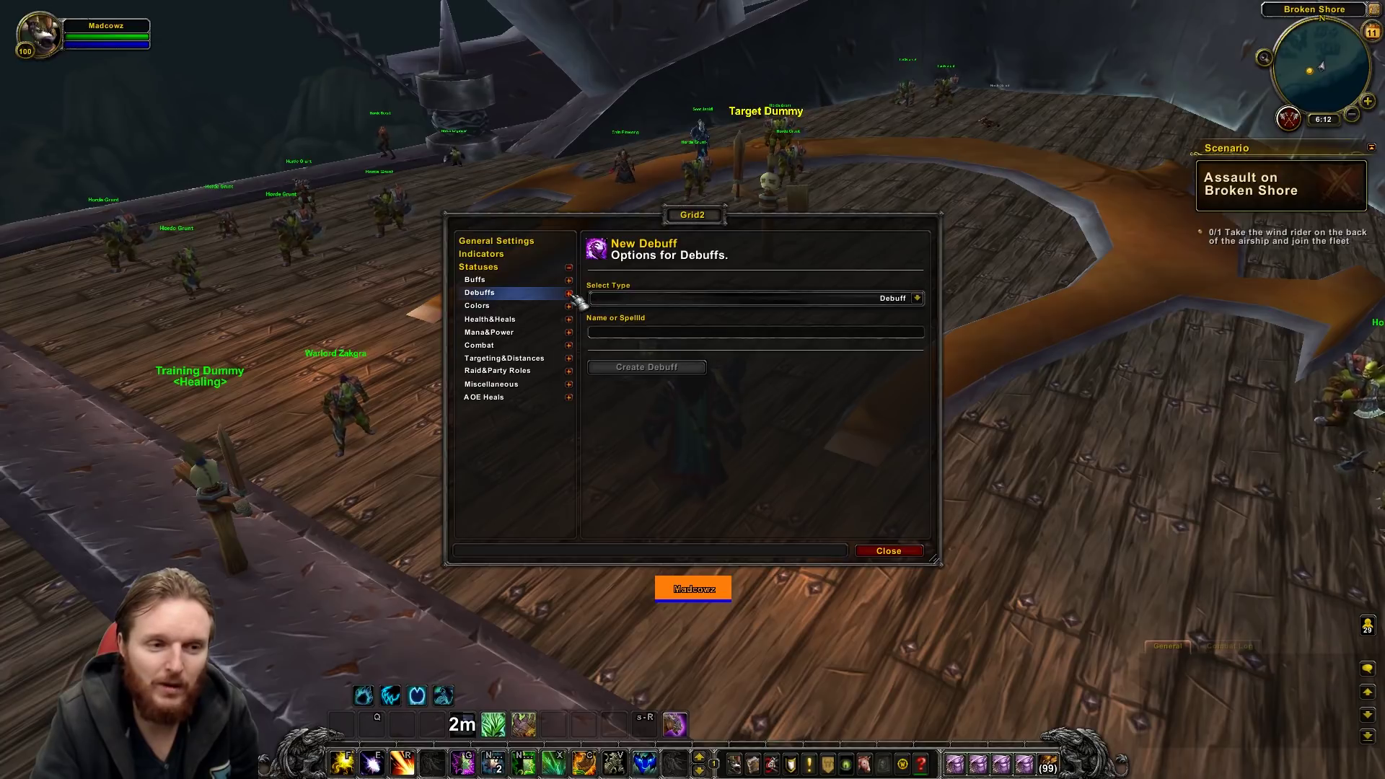
left_click(569, 294)
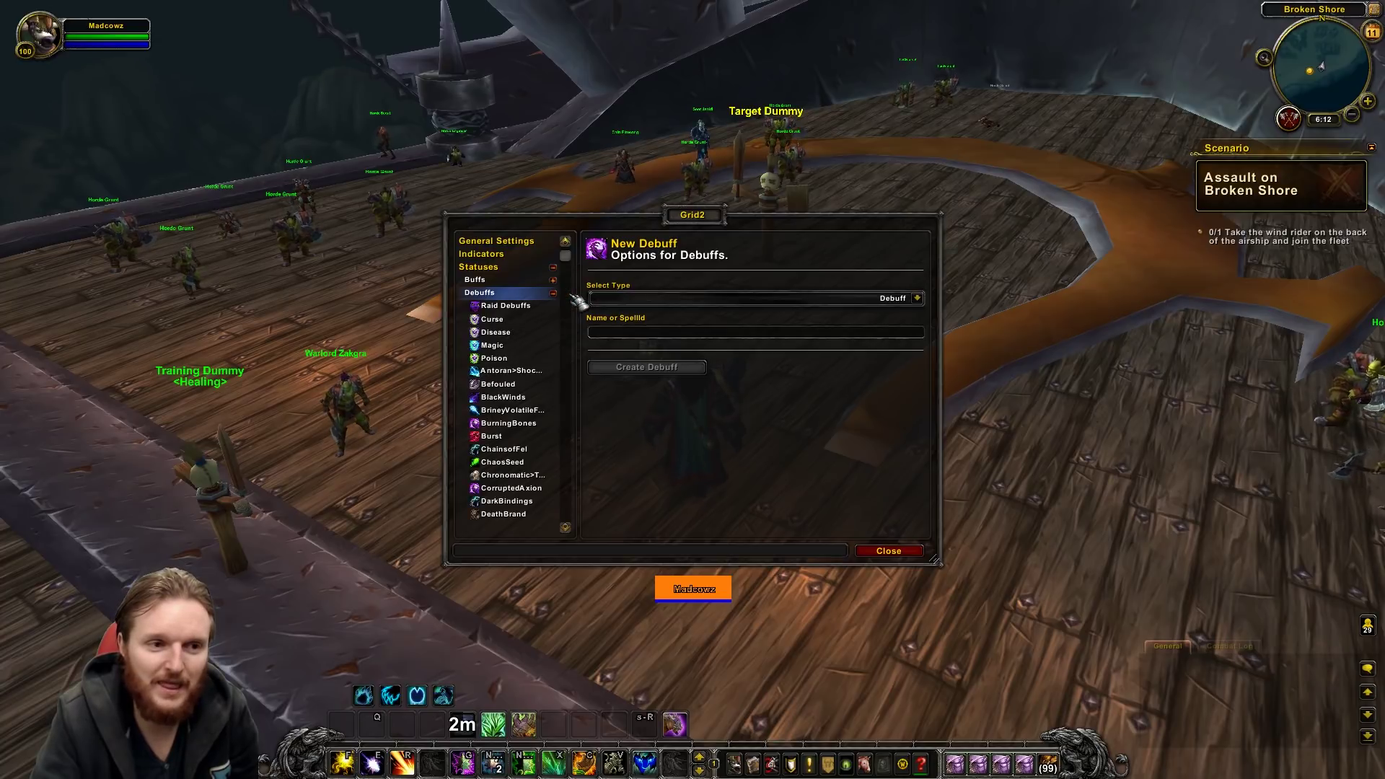
left_click(508, 307)
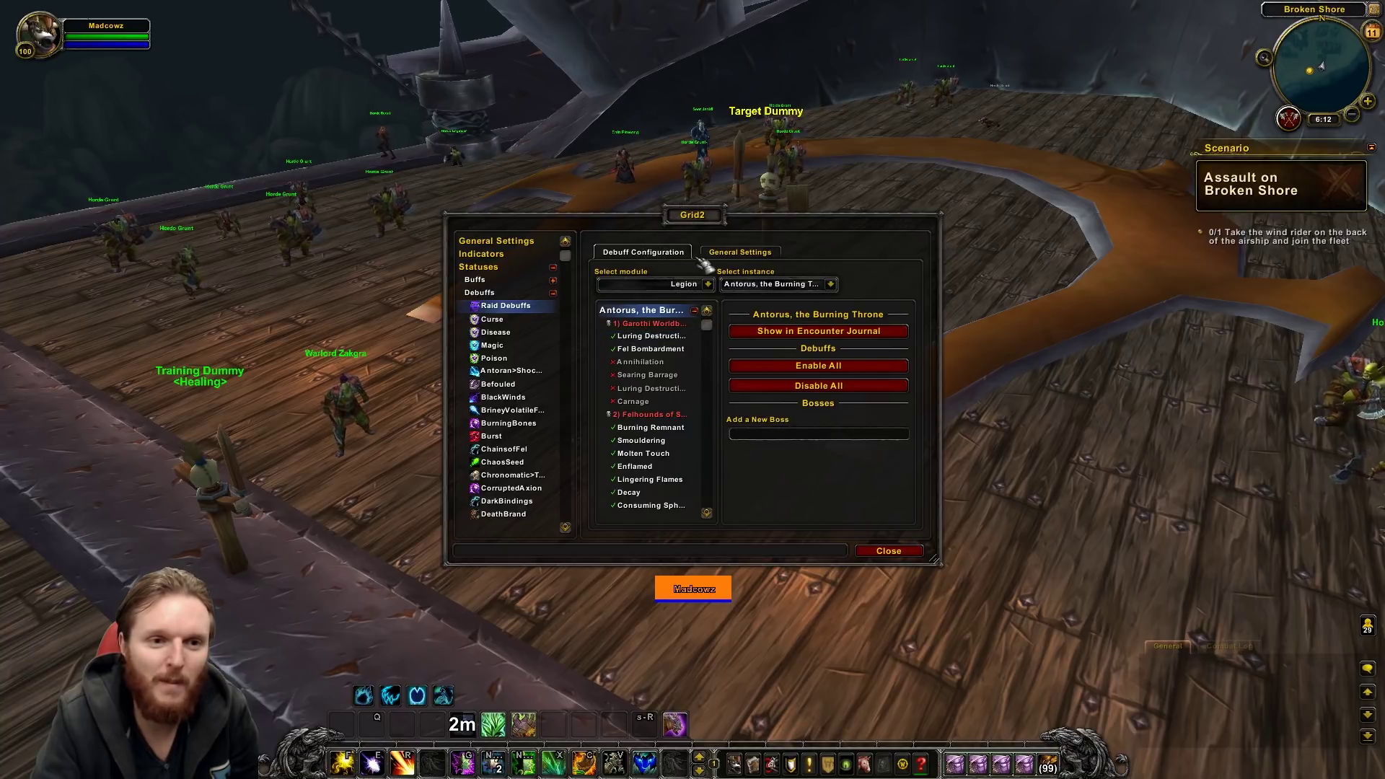
left_click(741, 252)
left_click(734, 457)
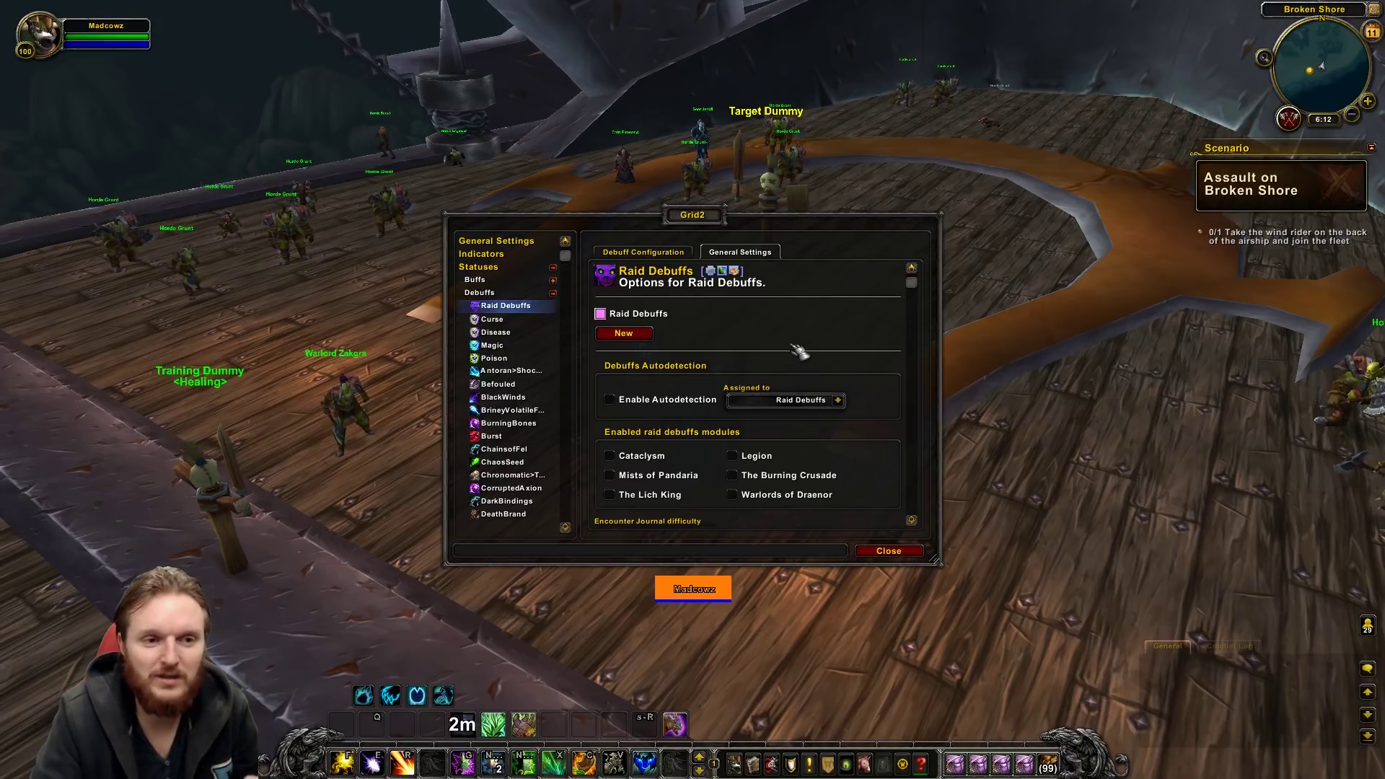
Check the Debuff Configuration module and instance lists, then re-enable the Legion raid debuffs module.
left_click(644, 252)
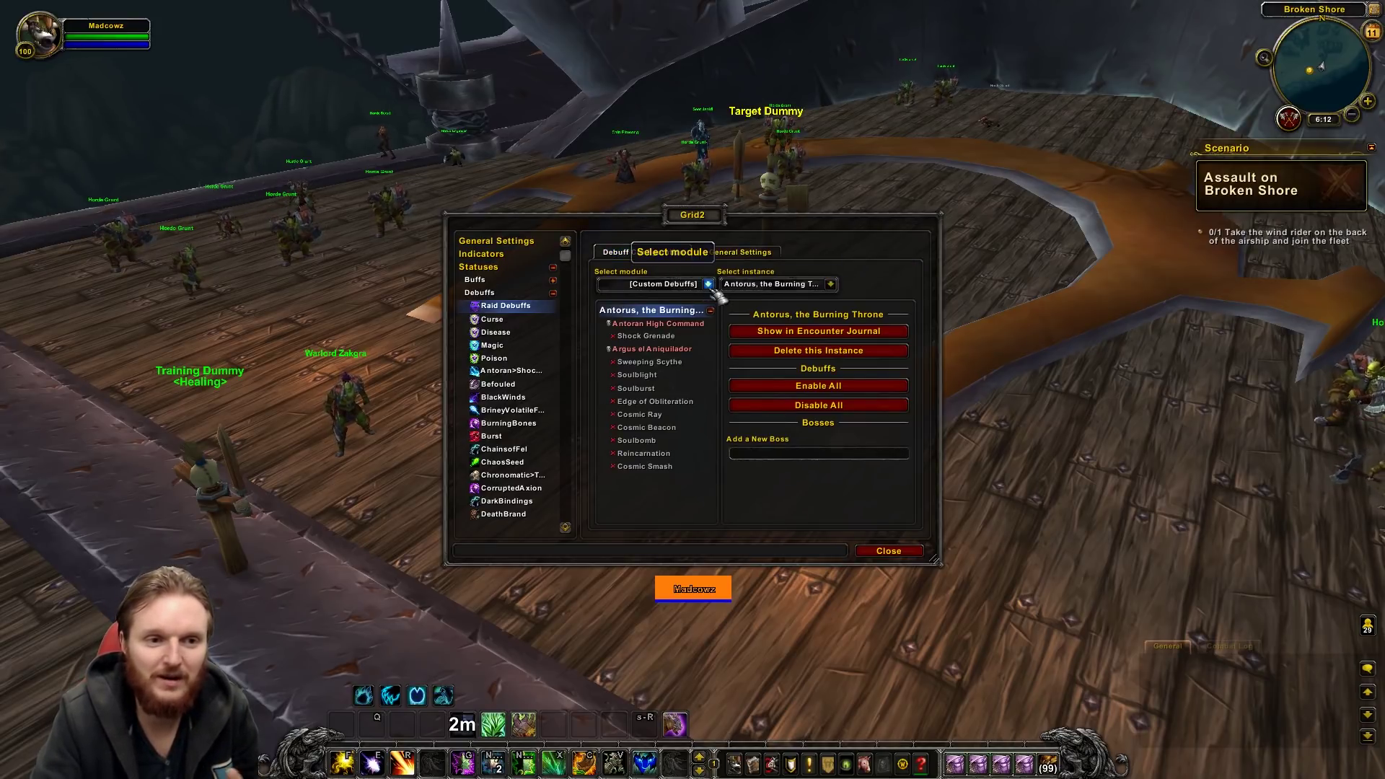
left_click(830, 284)
left_click(830, 285)
left_click(708, 285)
left_click(707, 284)
left_click(740, 252)
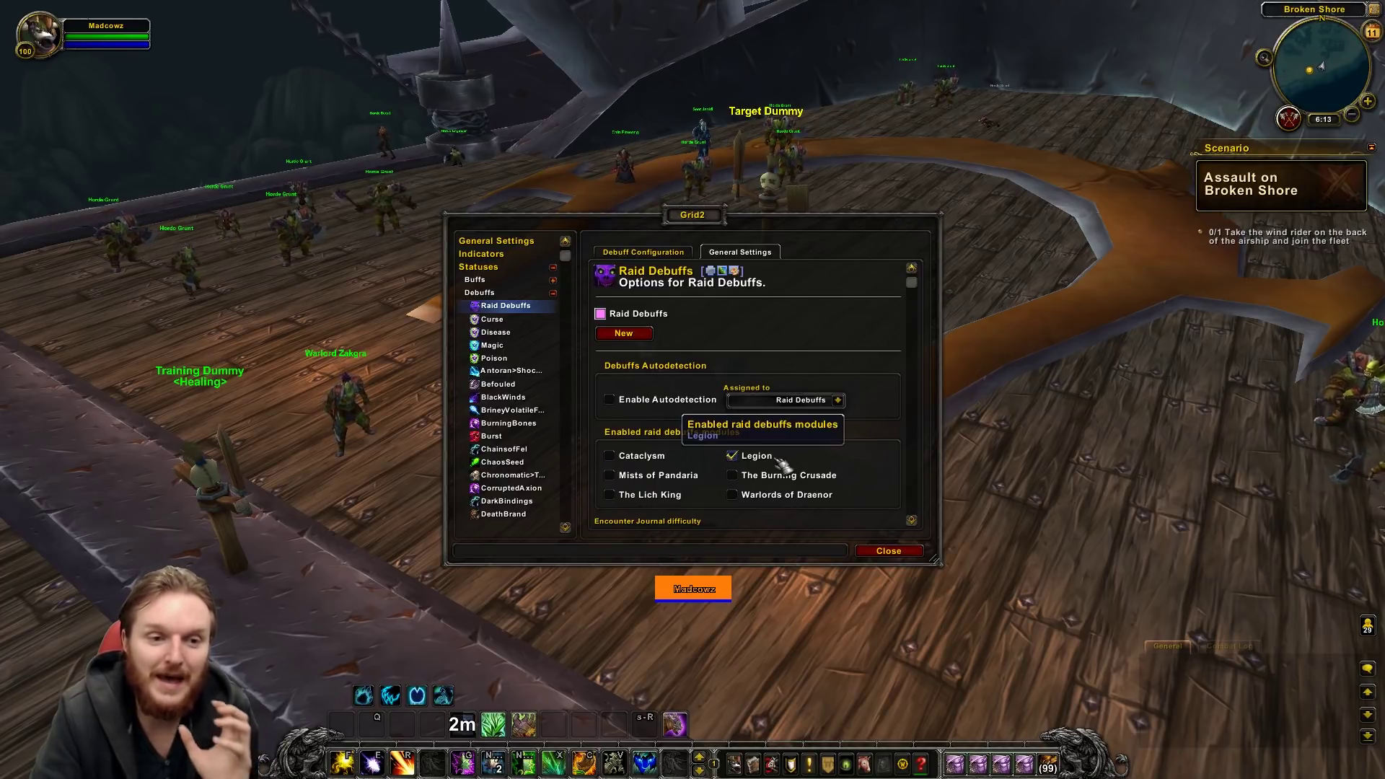
In Debuff Configuration, select the Legion module and the Antorus, the Burning Throne instance.
left_click(646, 252)
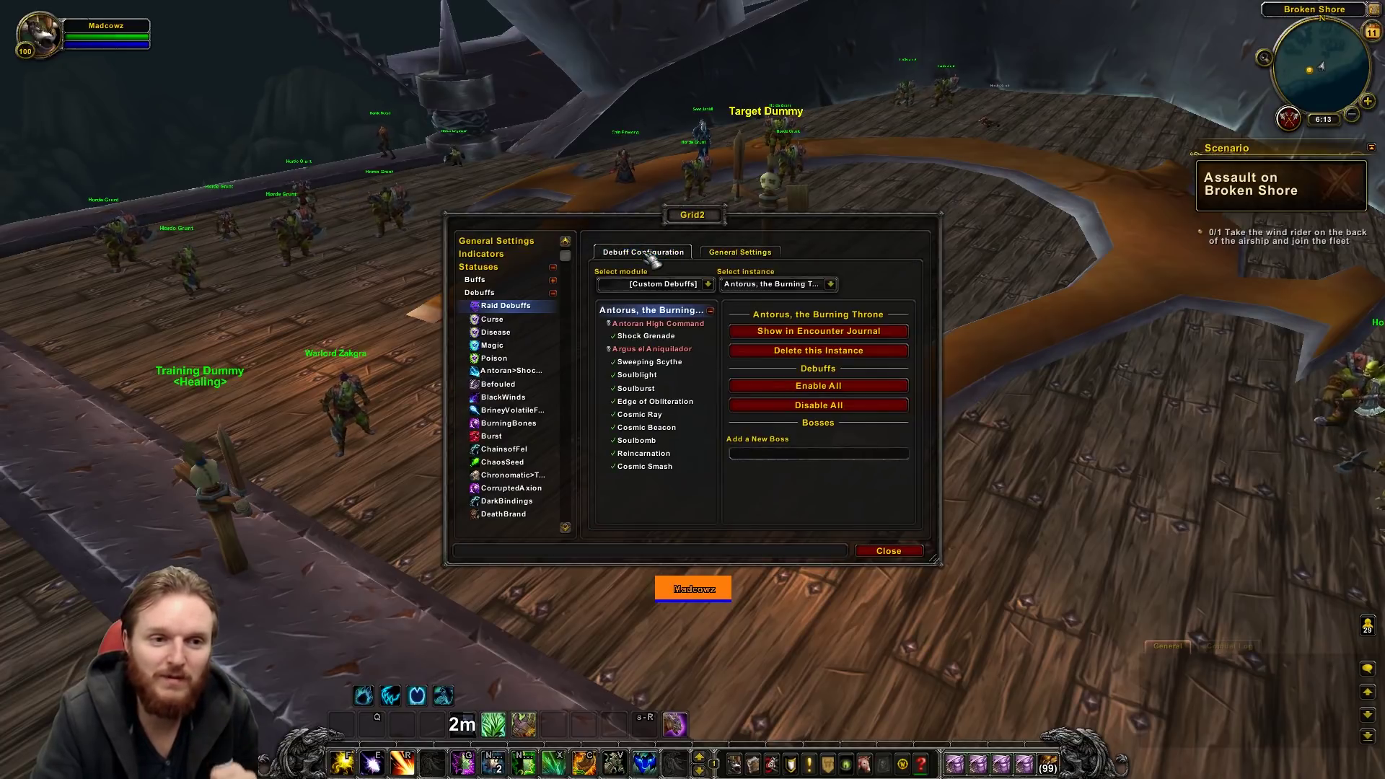
left_click(708, 284)
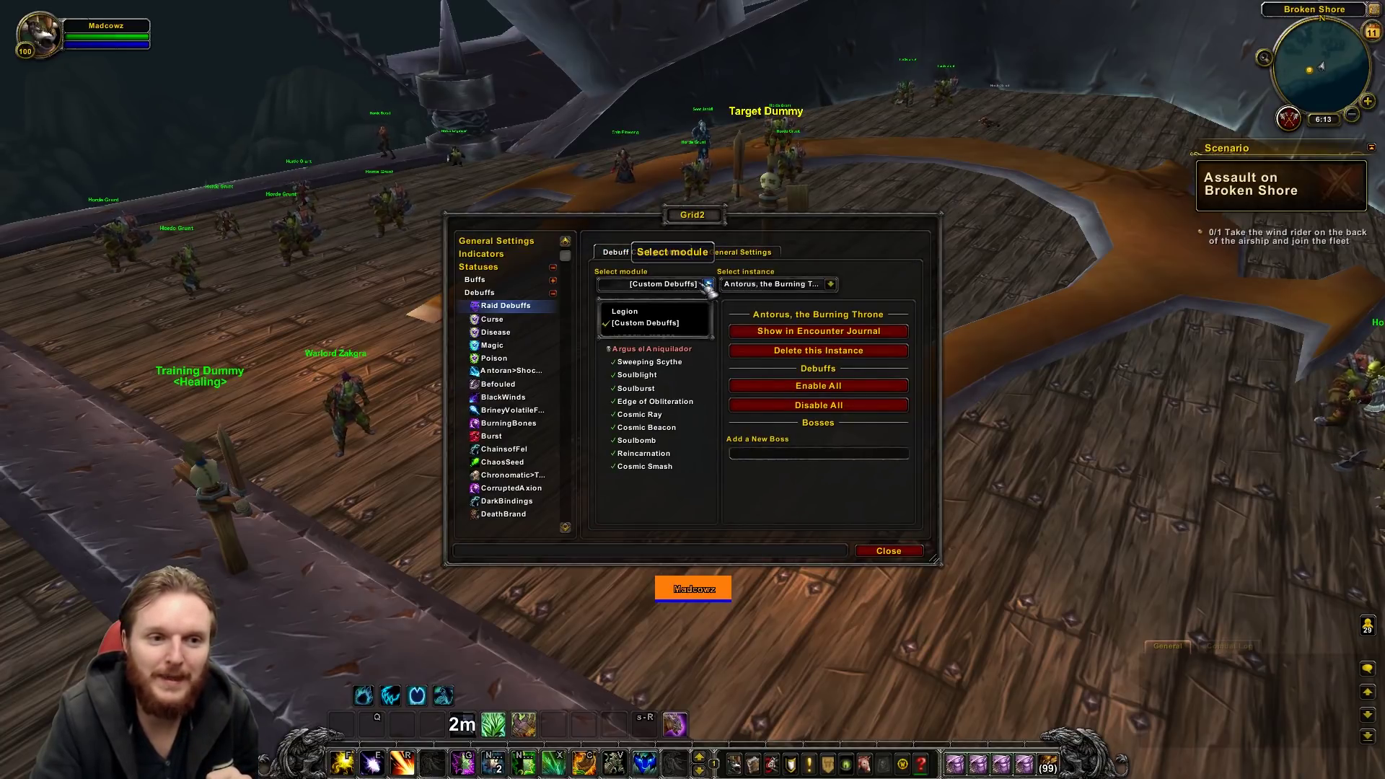
left_click(624, 312)
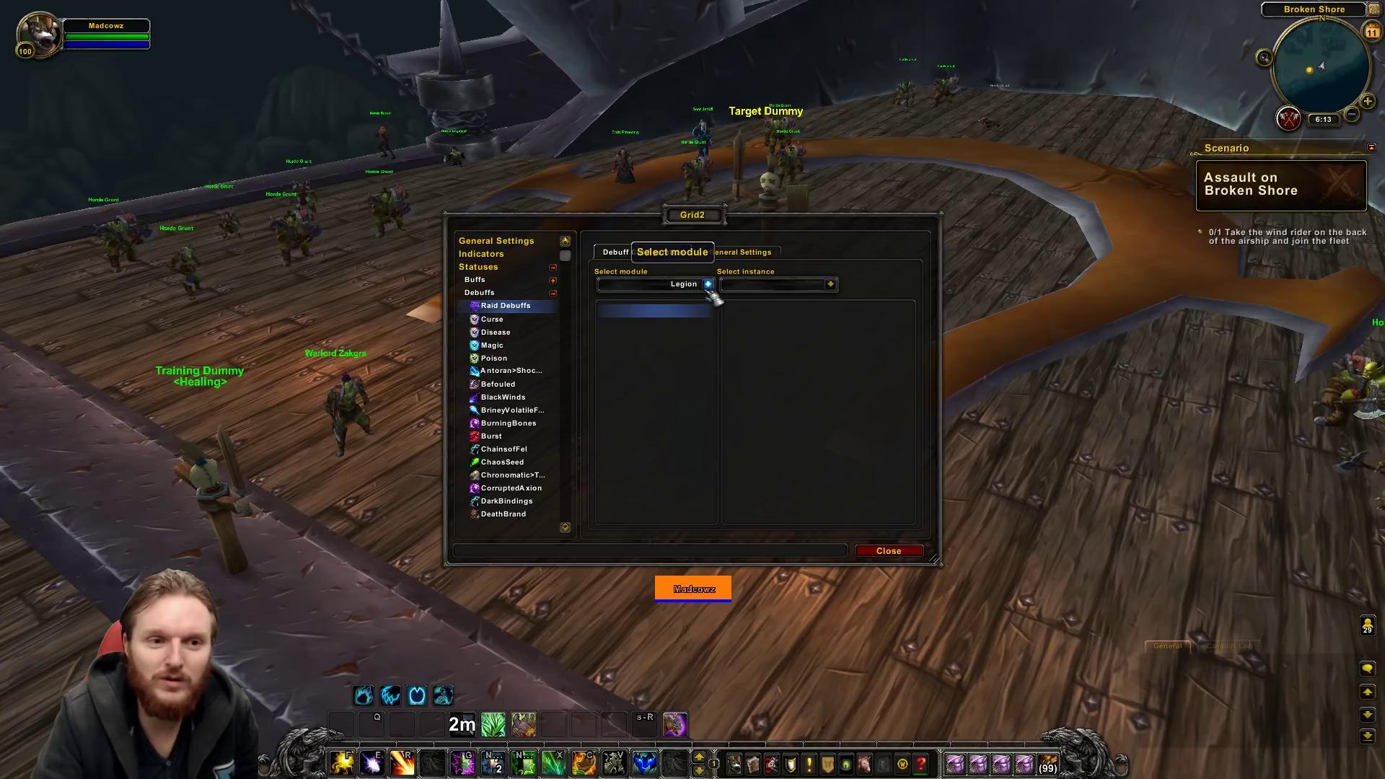
left_click(830, 284)
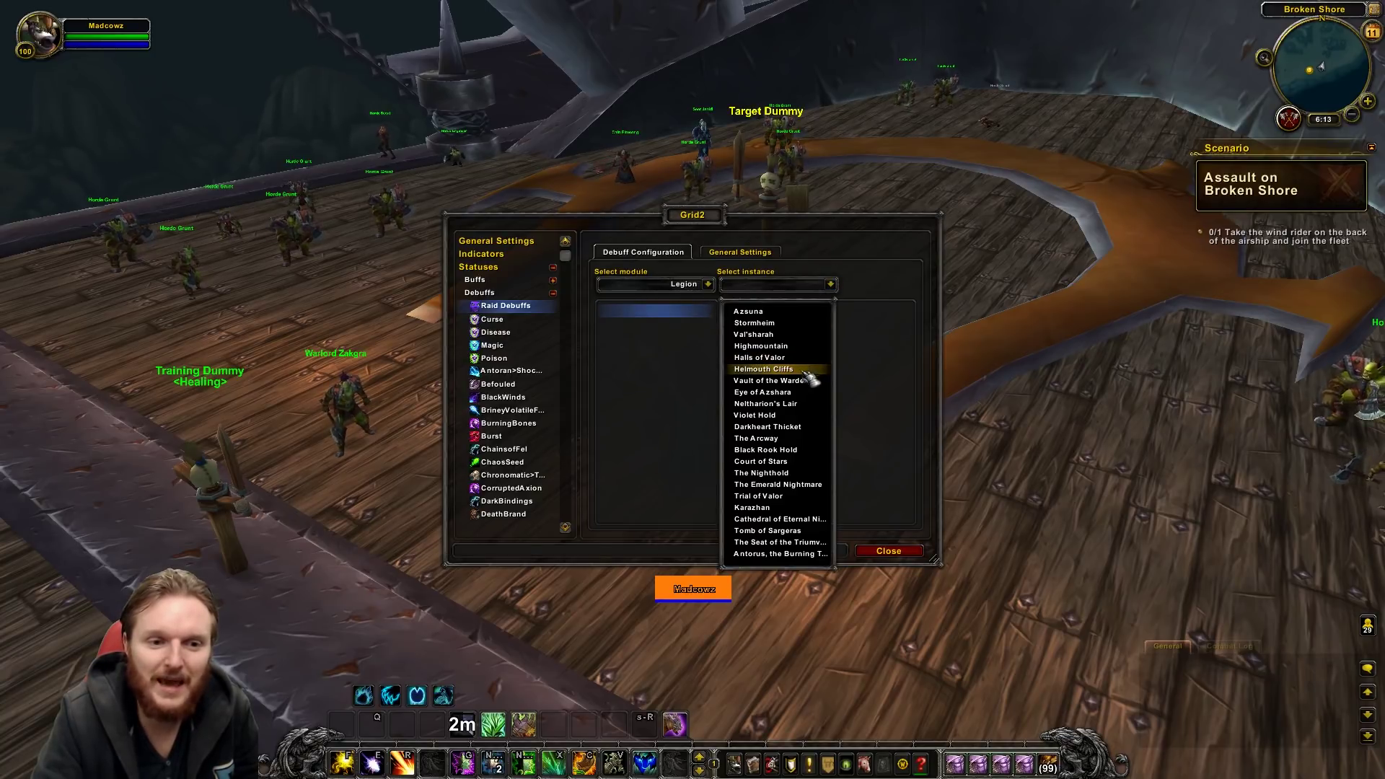
left_click(783, 554)
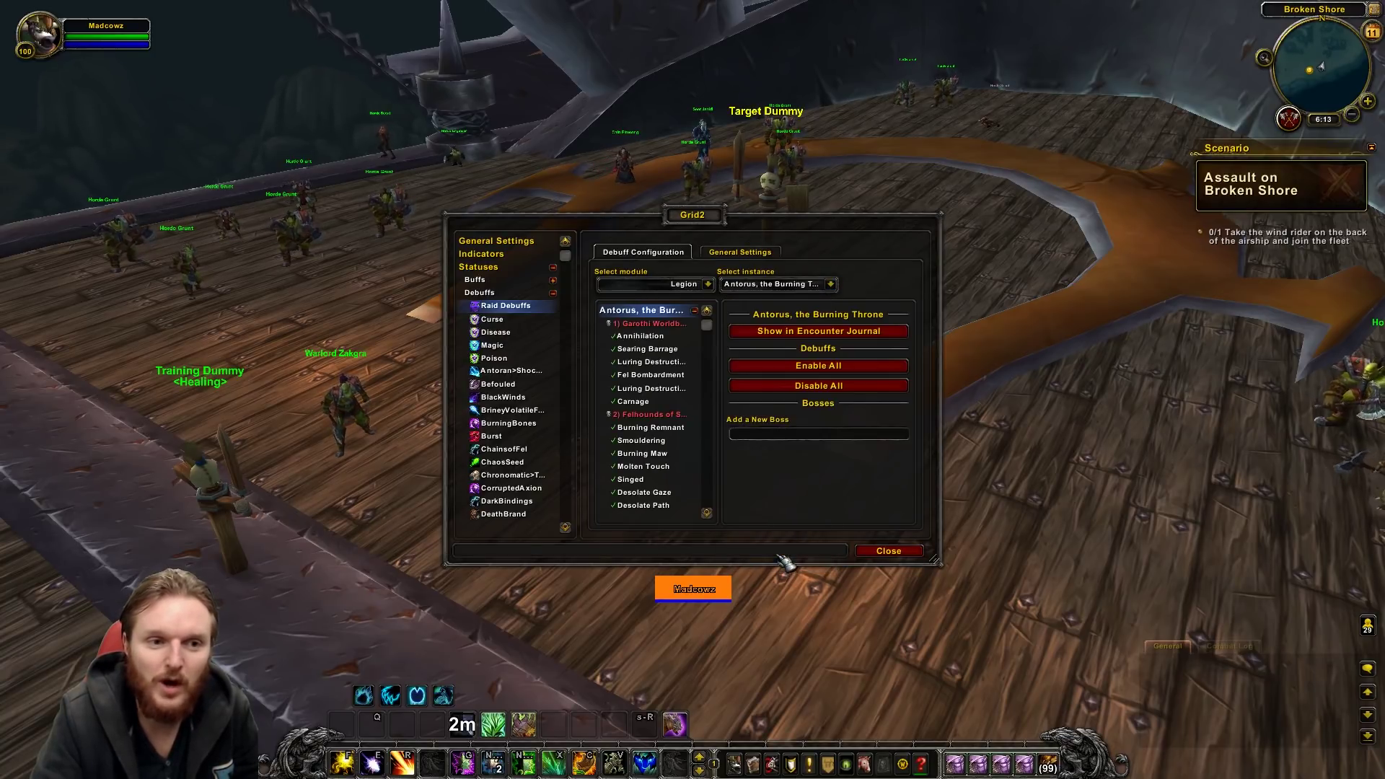
Browse the Antorus debuffs Soulbomb, Cosmic Beacon, Soulburst and Sweeping Scythe.
scroll(675, 351, "down", 15)
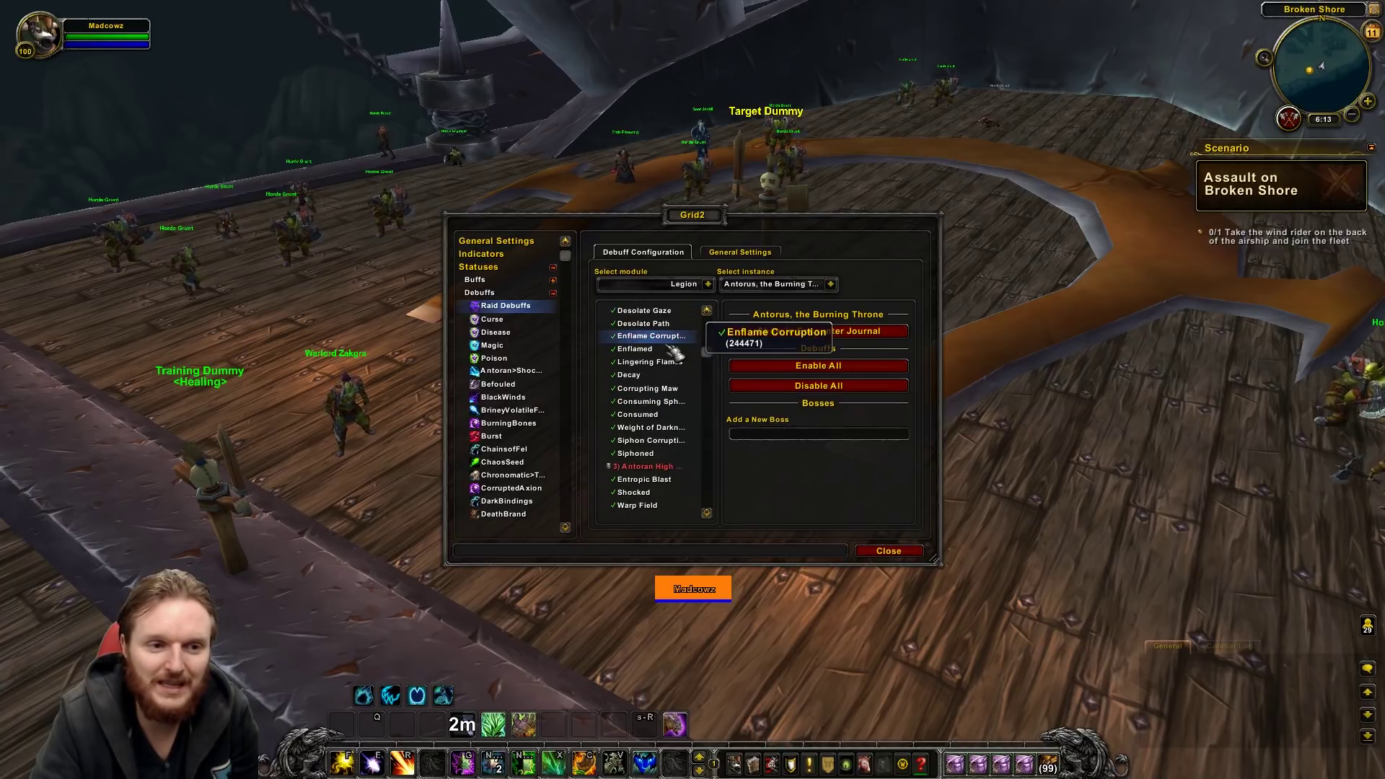
scroll(674, 351, "down", 15)
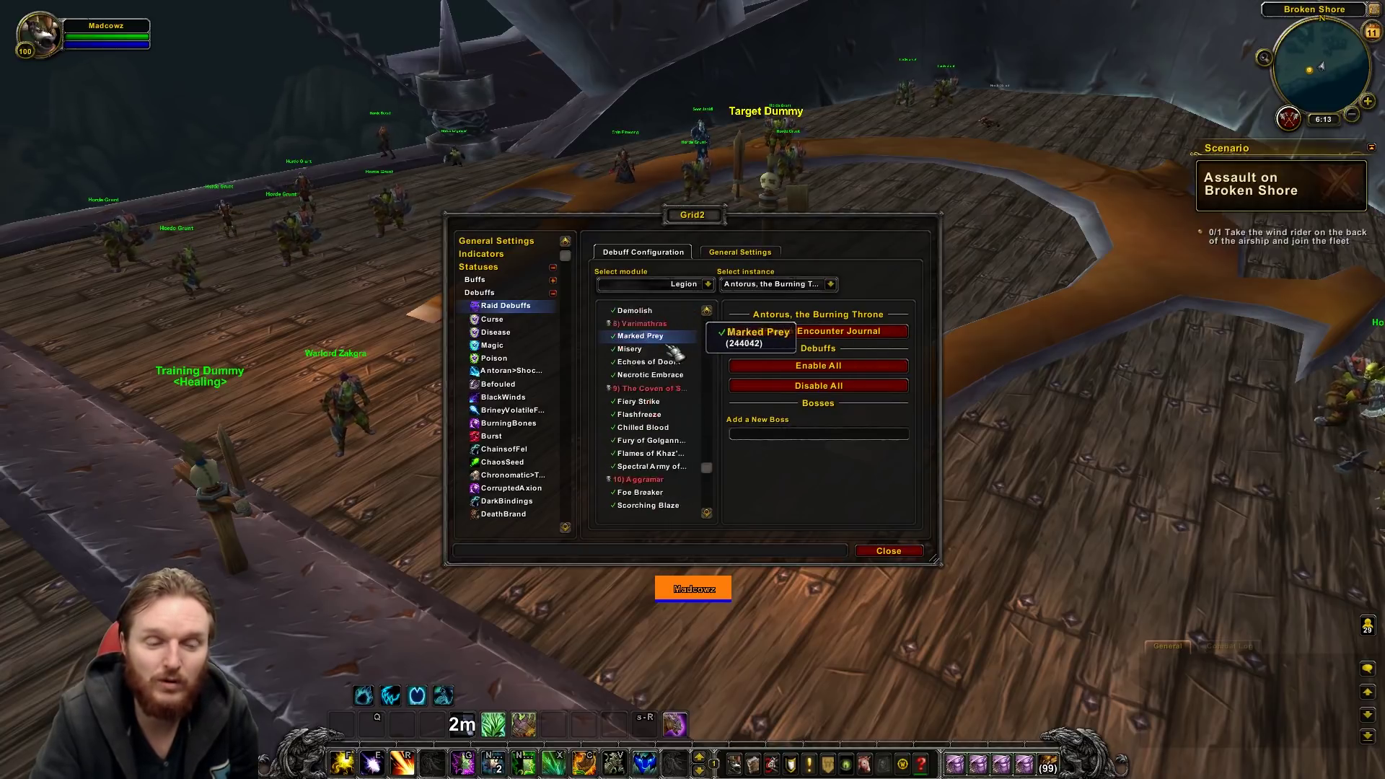
left_click_drag(706, 499, 708, 351)
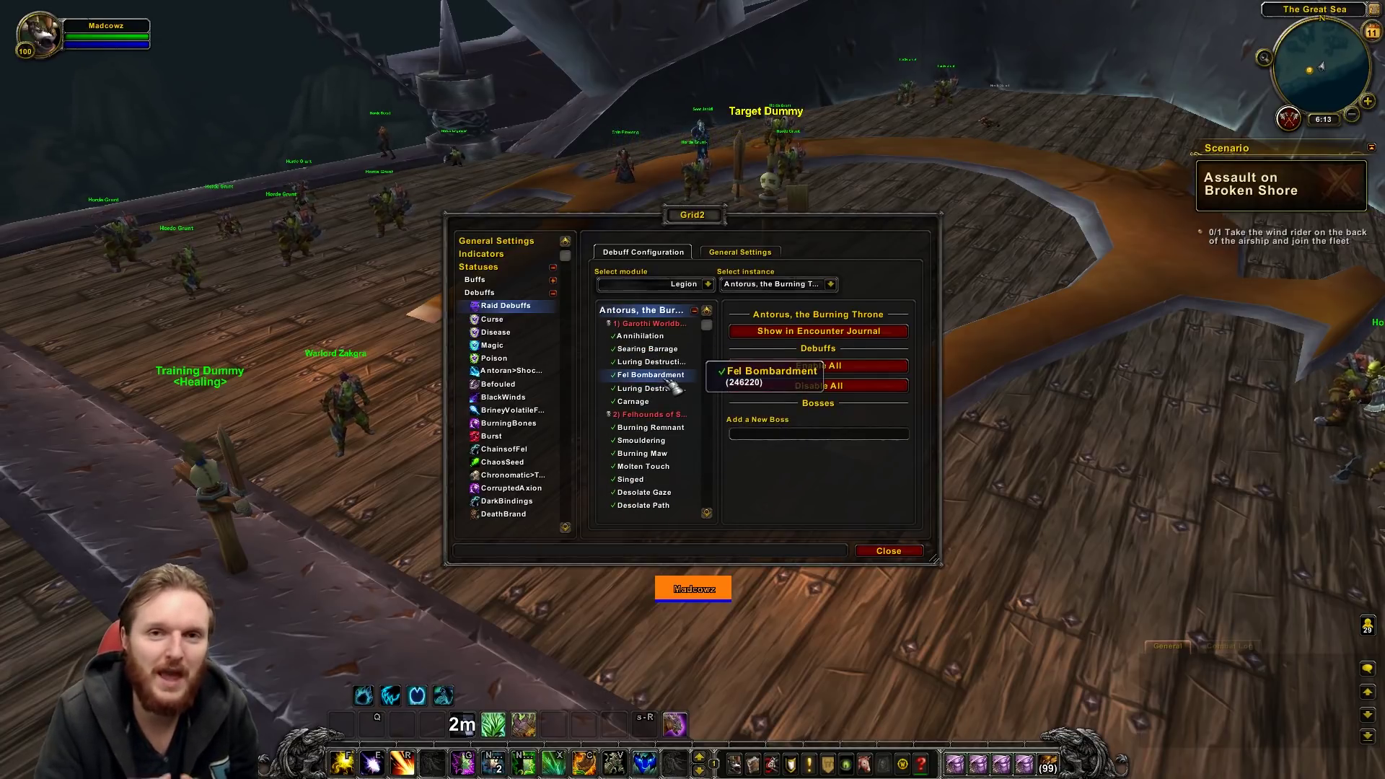
scroll(674, 386, "down", 10)
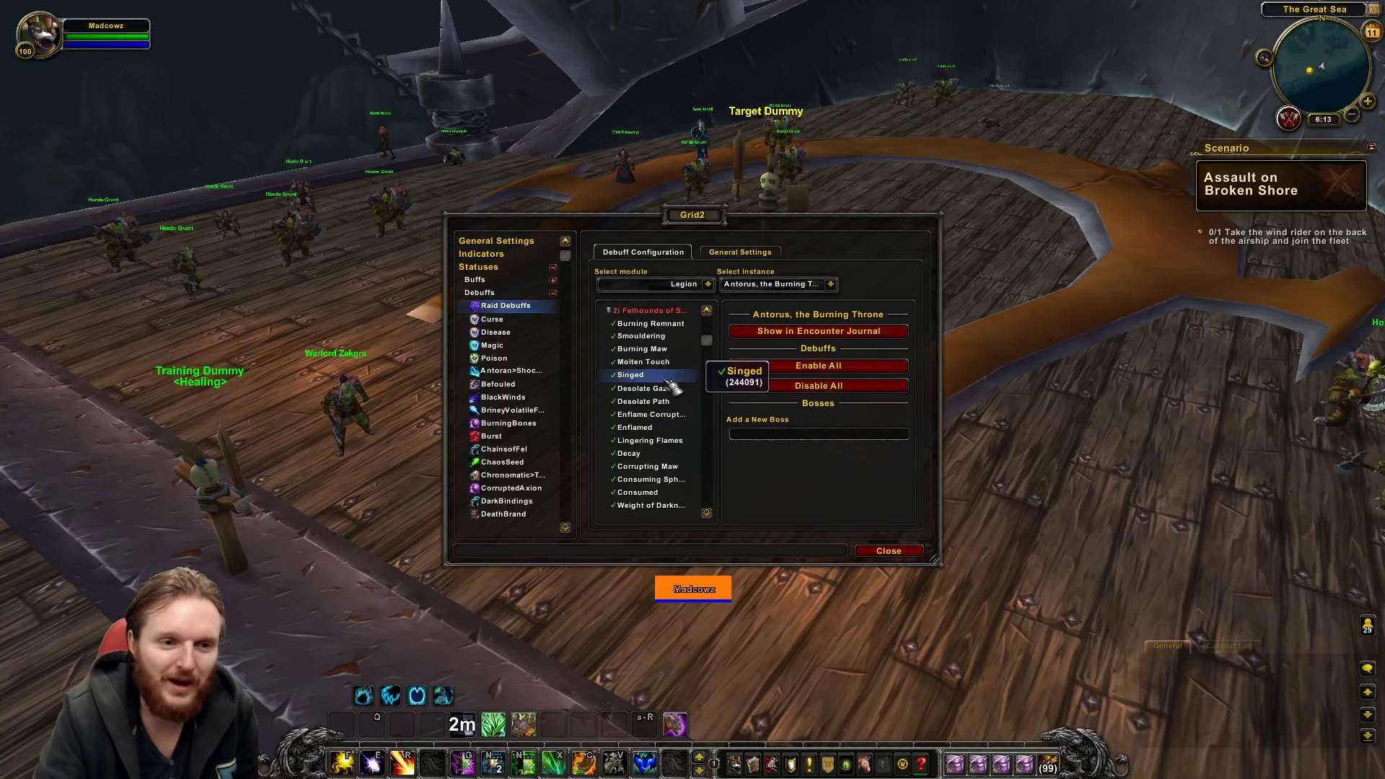
scroll(673, 388, "down", 10)
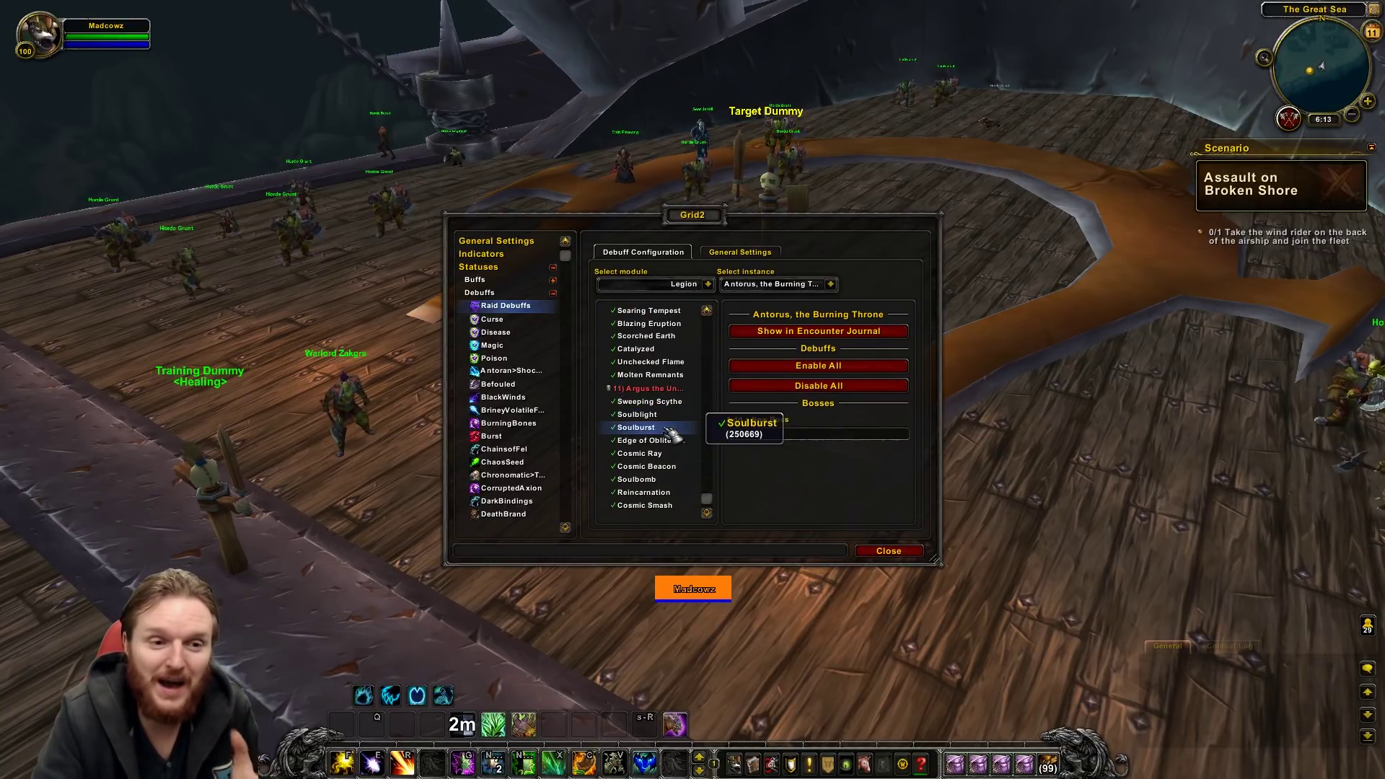
left_click(645, 479)
left_click(653, 466)
left_click(646, 427)
left_click(649, 401)
Check Searing Barrage and Luring Destruction, then untick Enabled for Fel Bombardment.
scroll(658, 378, "up", 4)
scroll(659, 378, "up", 15)
left_click_drag(711, 441, 717, 327)
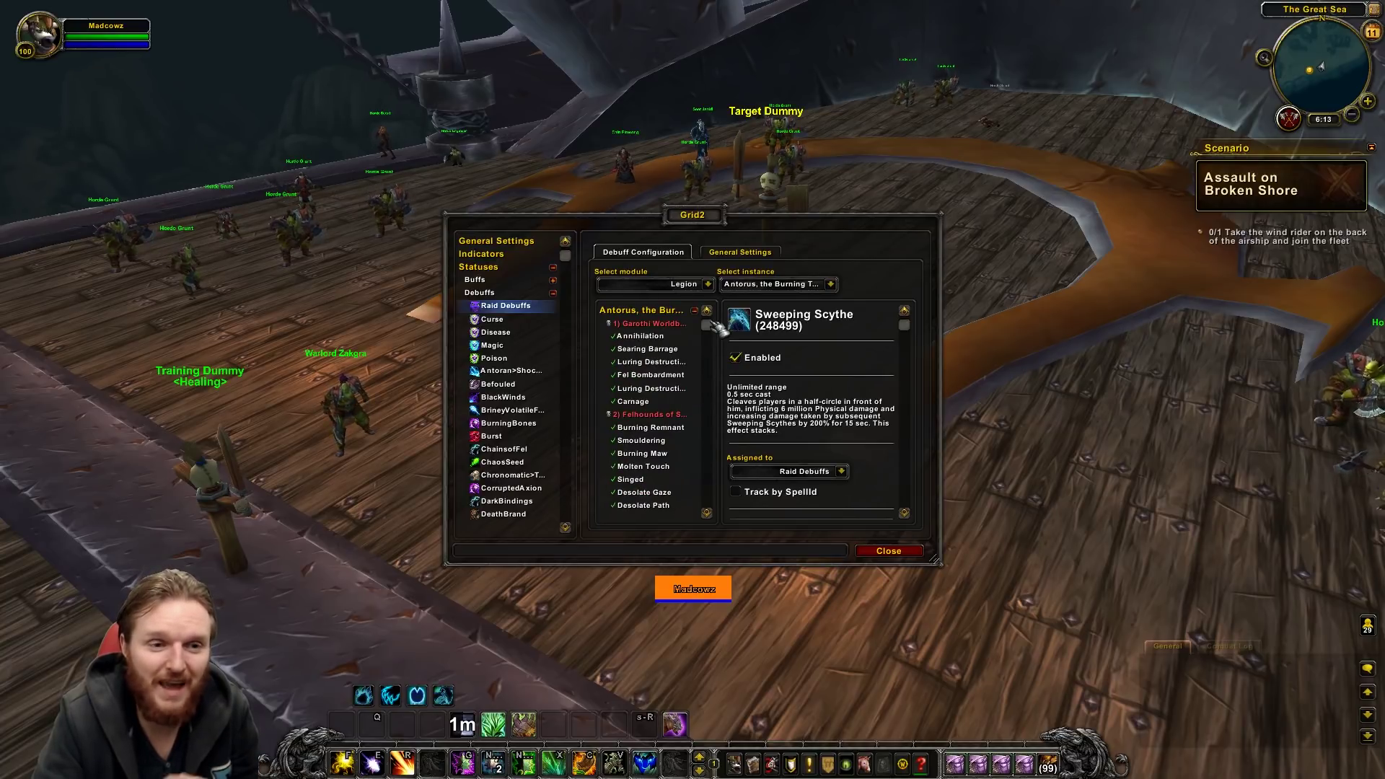
left_click(648, 349)
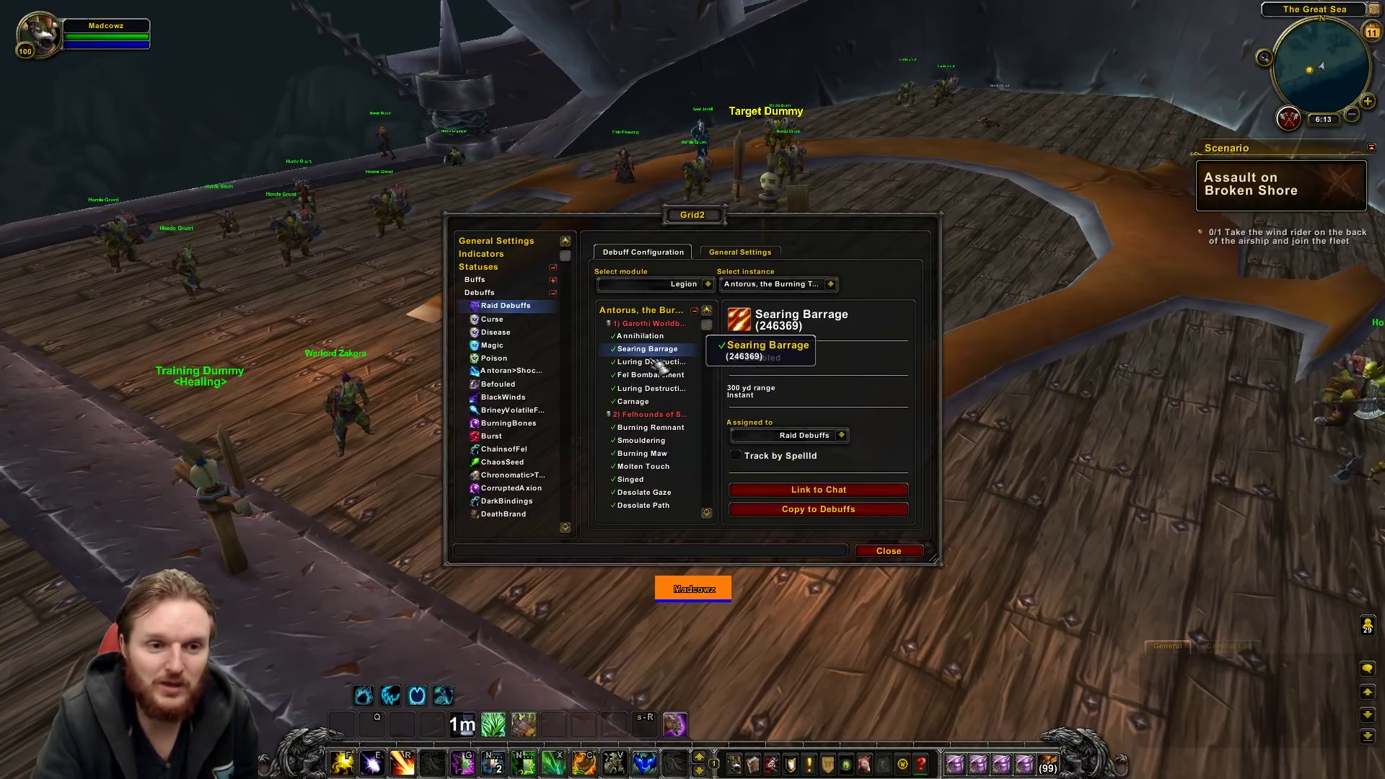
left_click(652, 362)
left_click(651, 375)
left_click(652, 388)
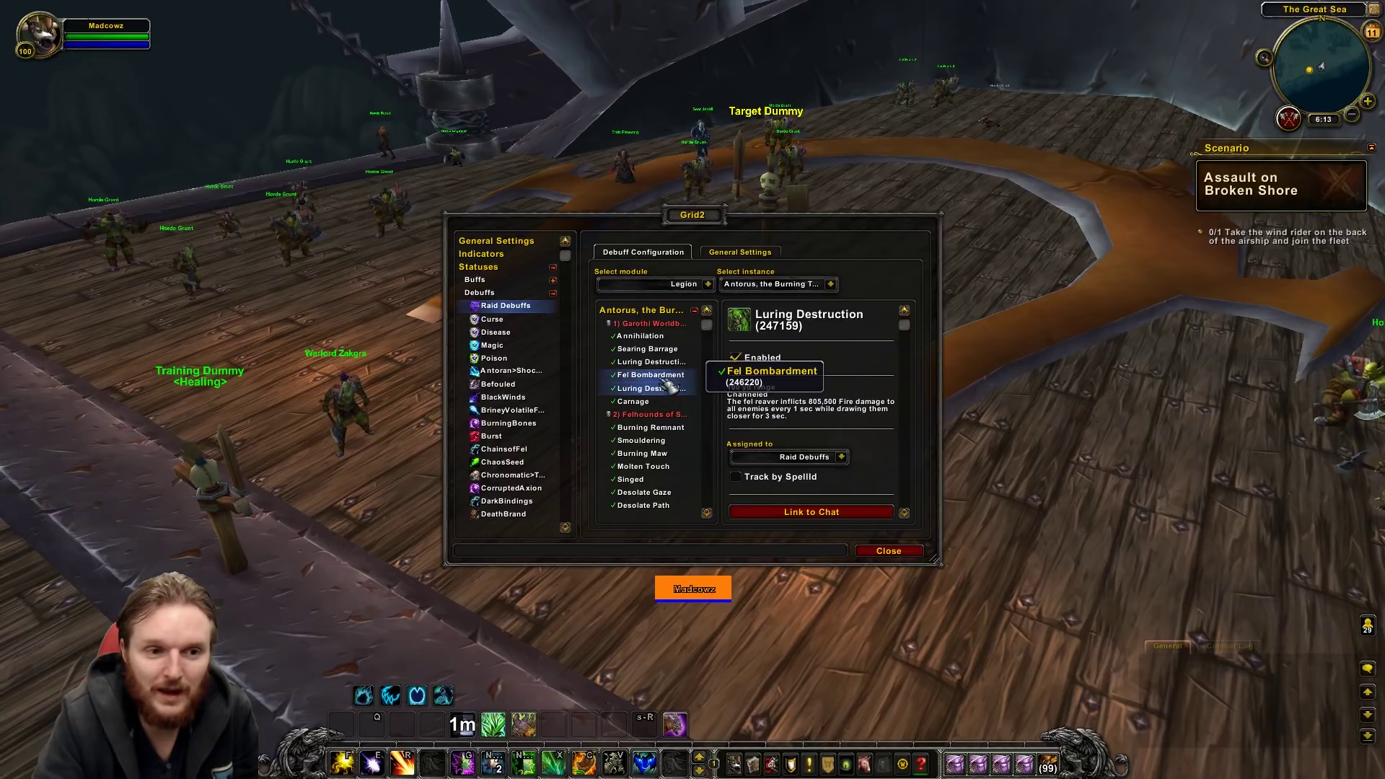
left_click(651, 375)
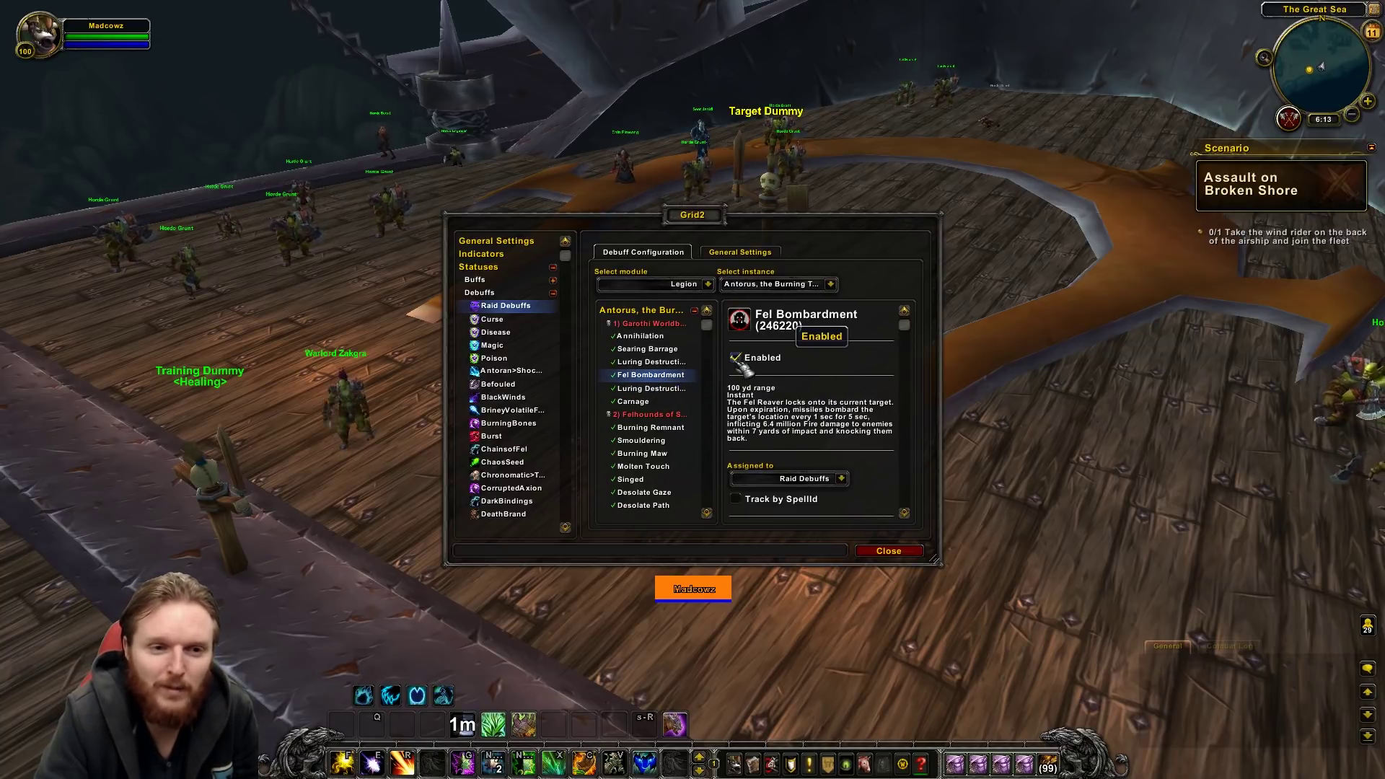
left_click(735, 359)
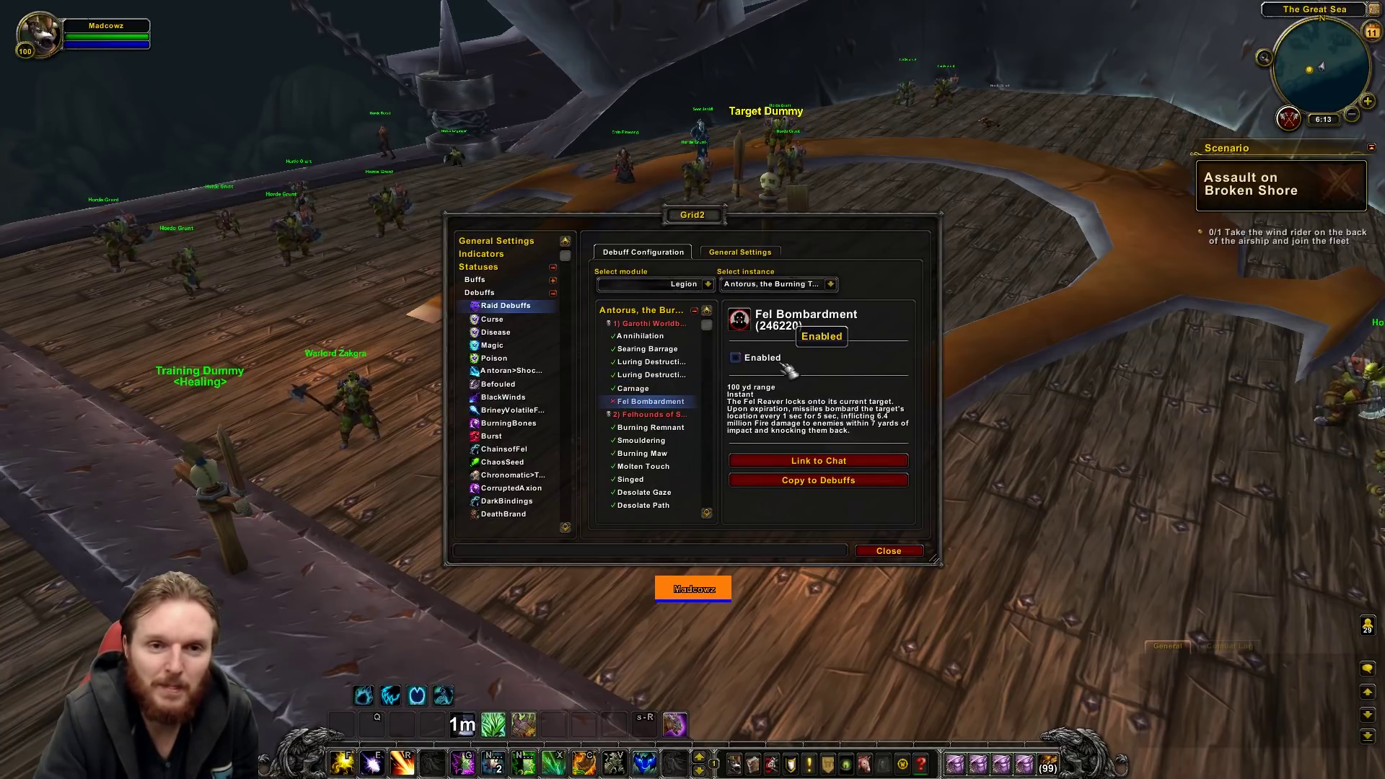
scroll(681, 398, "down", 8)
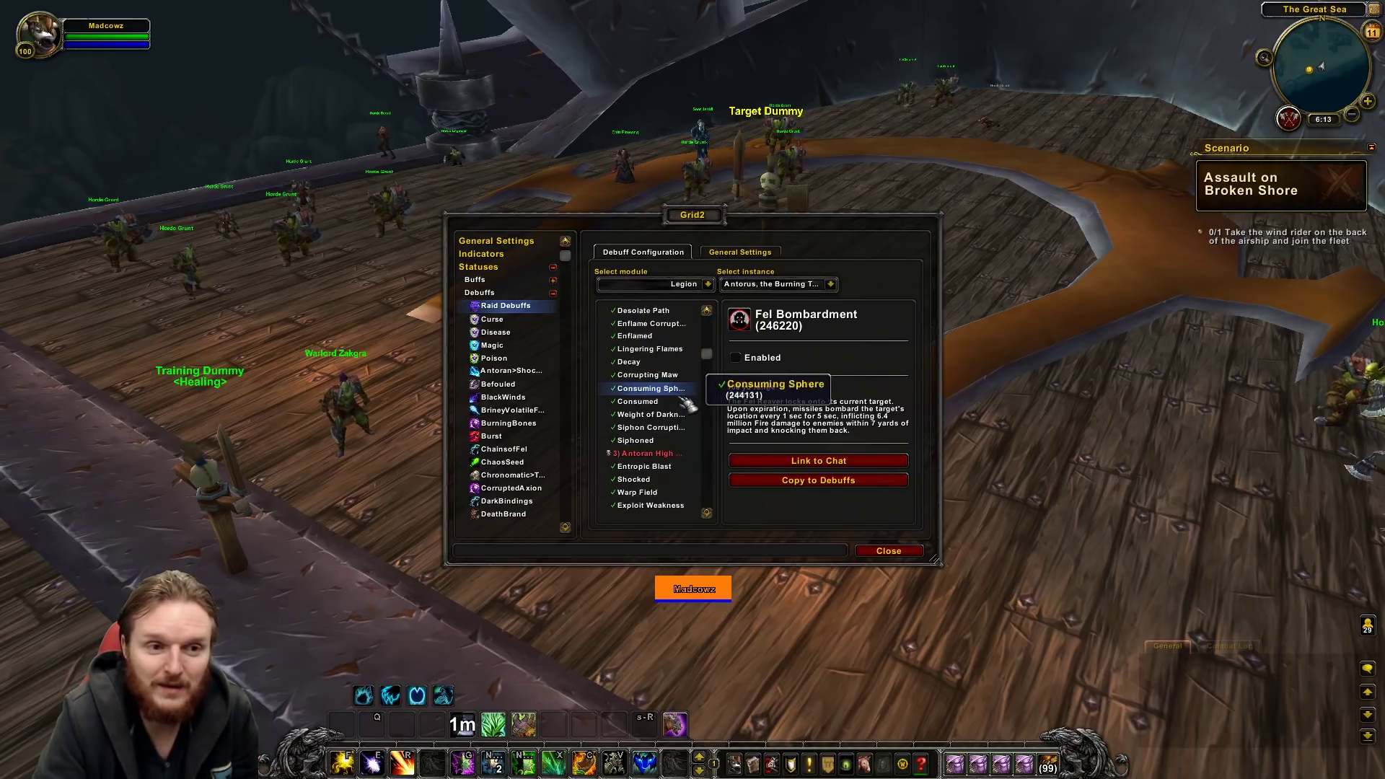